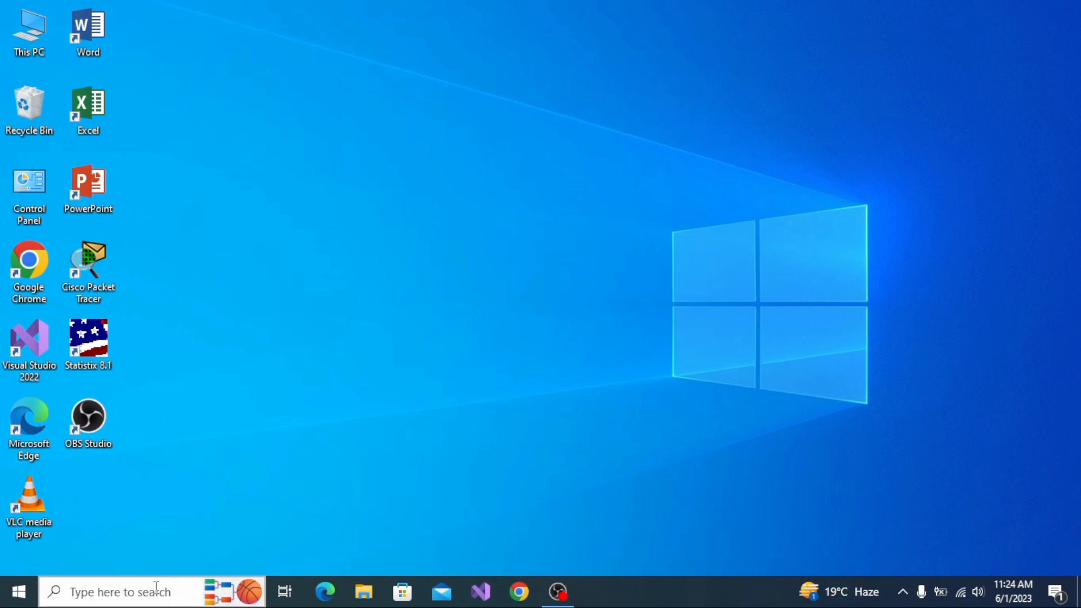
- Launch Excel from the Windows search and create a blank workbook
left_click(156, 587)
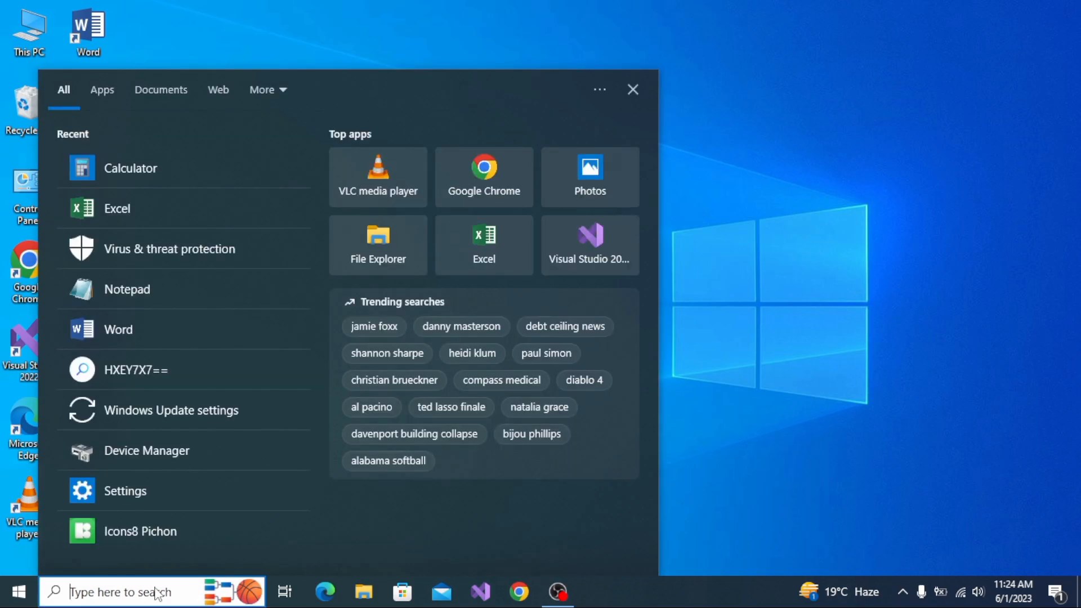
type("ex")
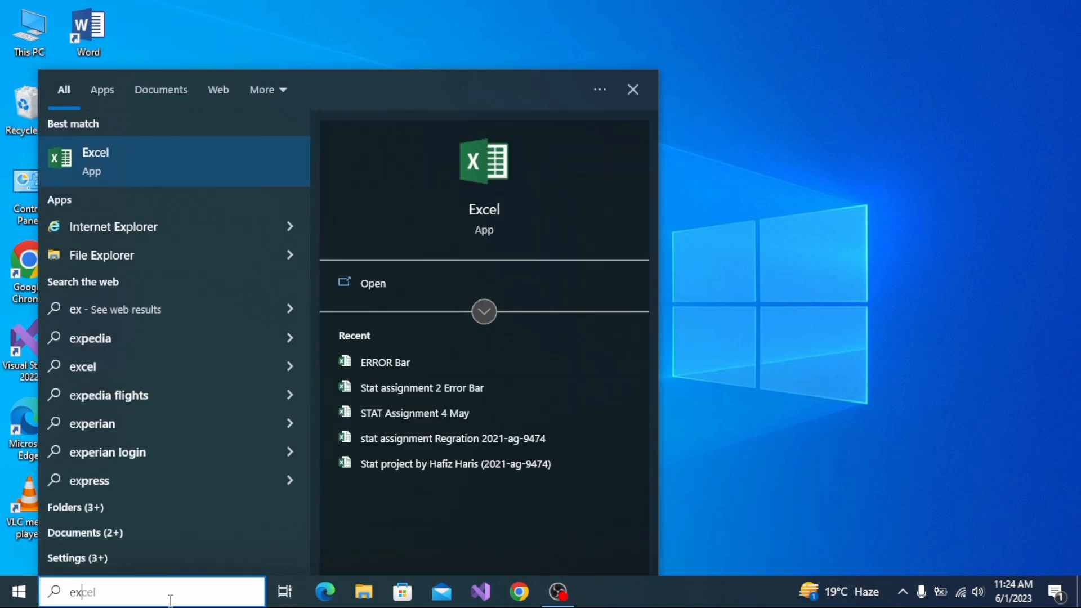
left_click(391, 281)
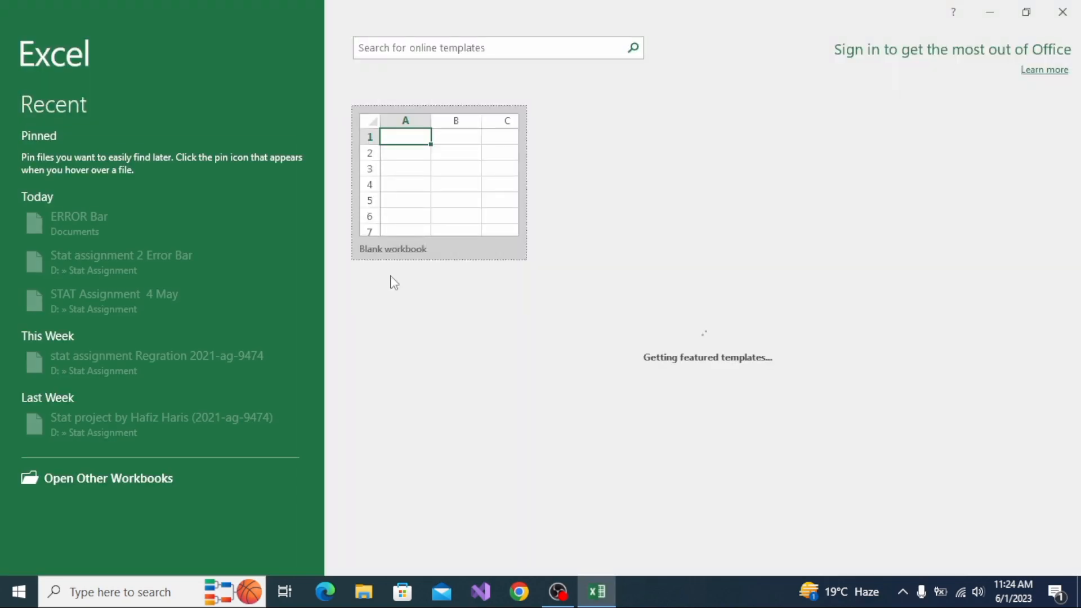
left_click(434, 196)
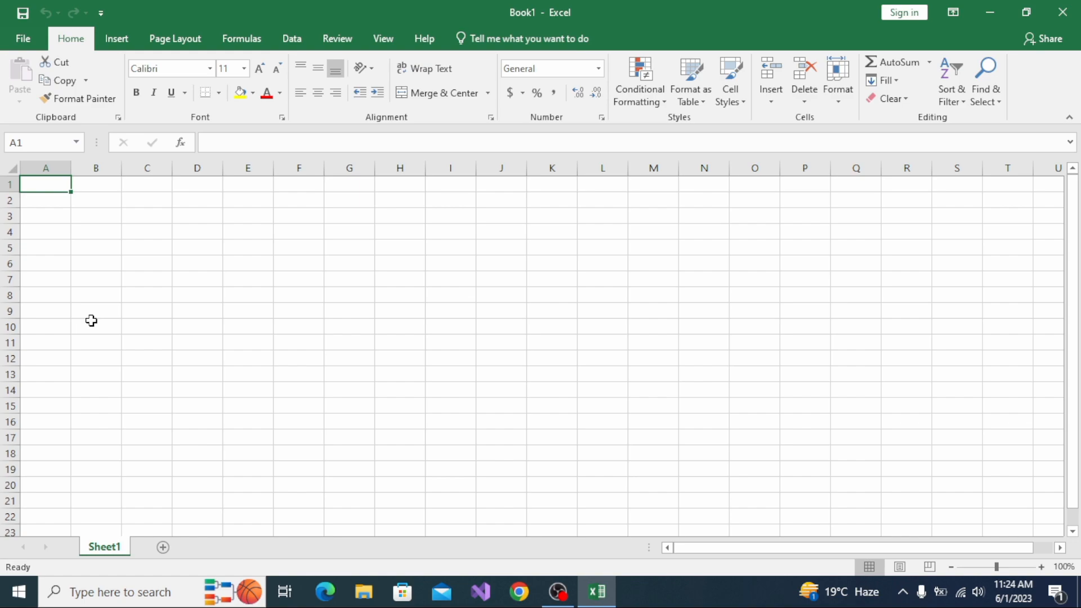
- Enter the bold column headers T in cell A1 and R in cell B1
key("ctrl+b")
type("T")
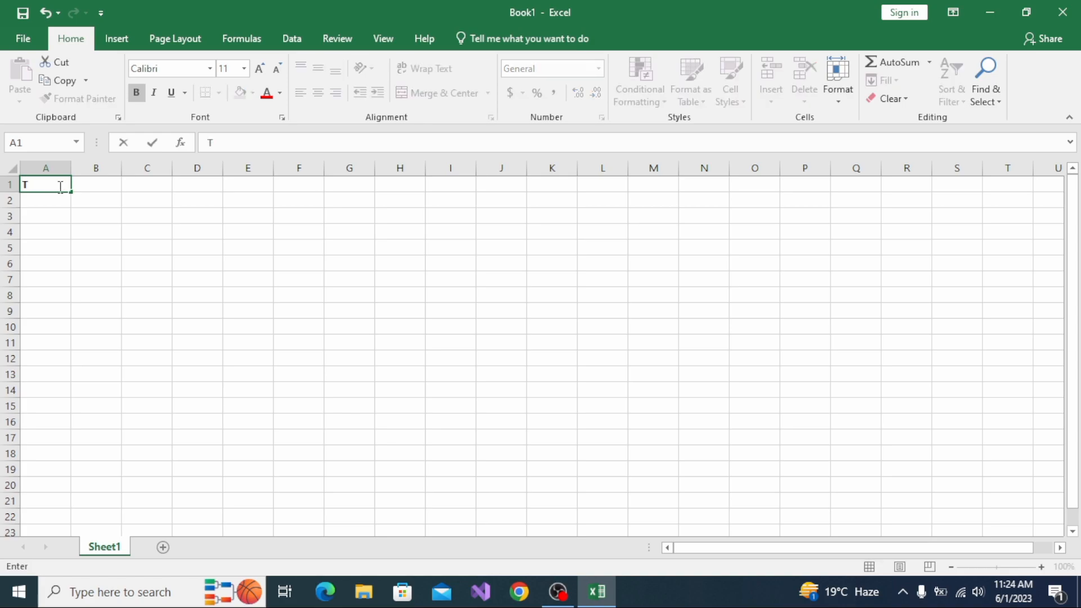
key("Tab")
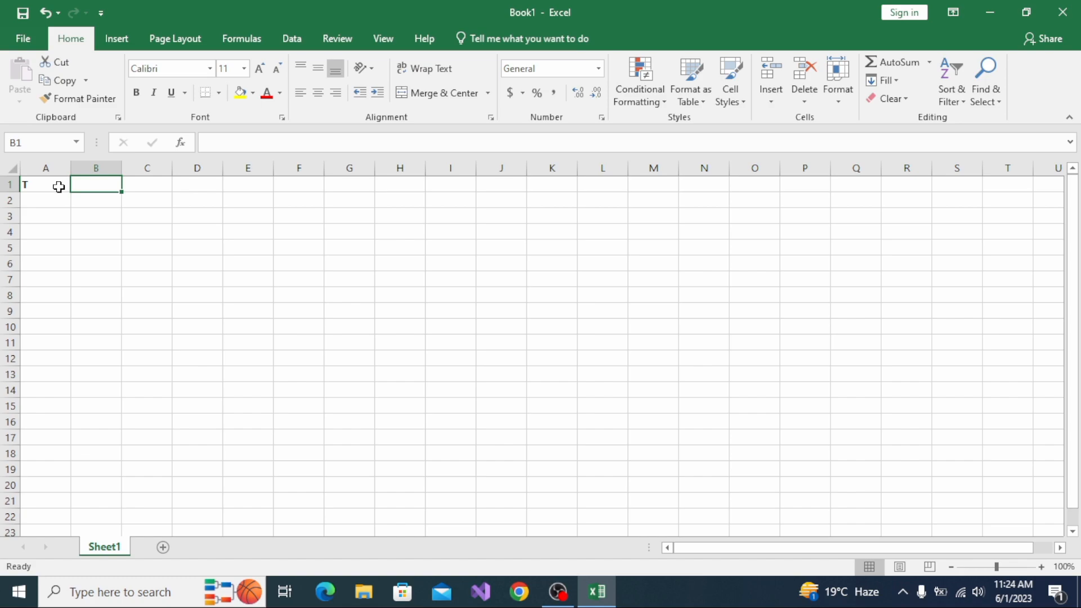
key("ctrl+b")
type("R")
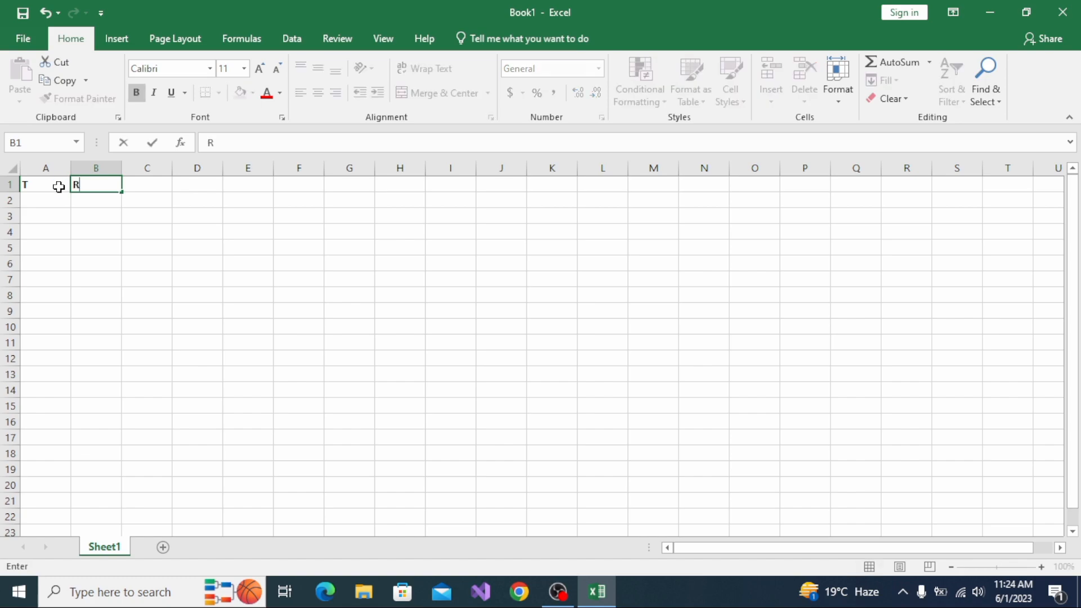
key("Tab")
- Fill cells A2 to A5 under the T header with T1, T2, T3 and T1
key("Left")
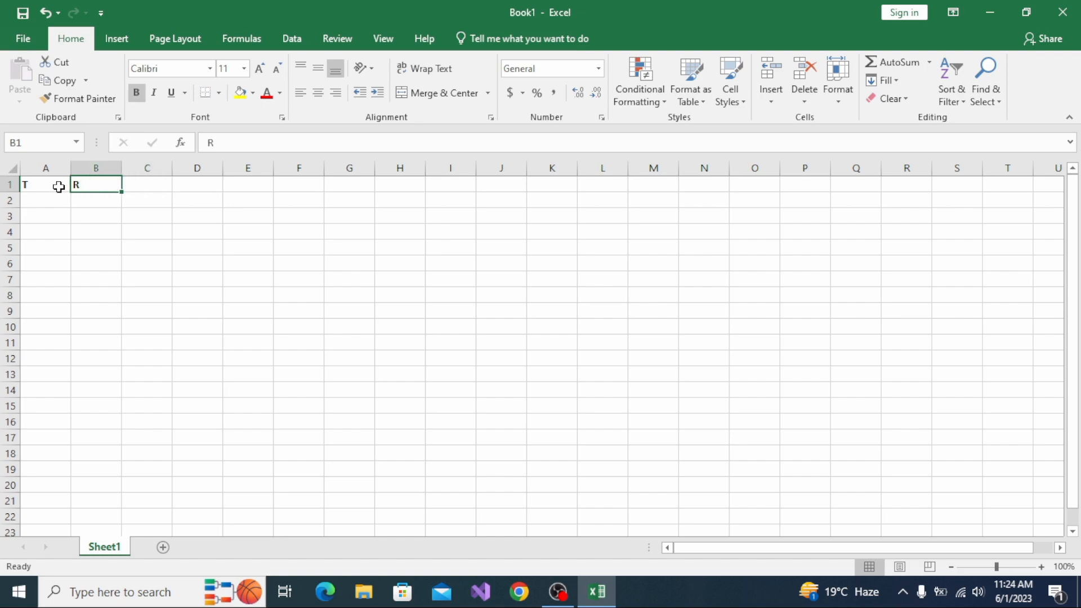
key("Left")
key("Down")
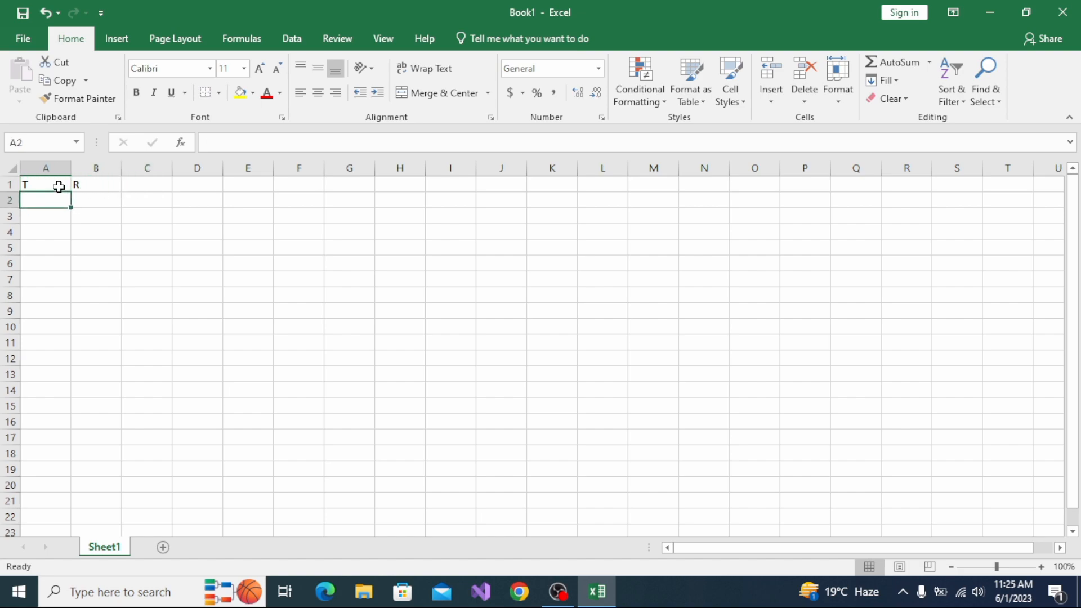
type("T1")
key("Return")
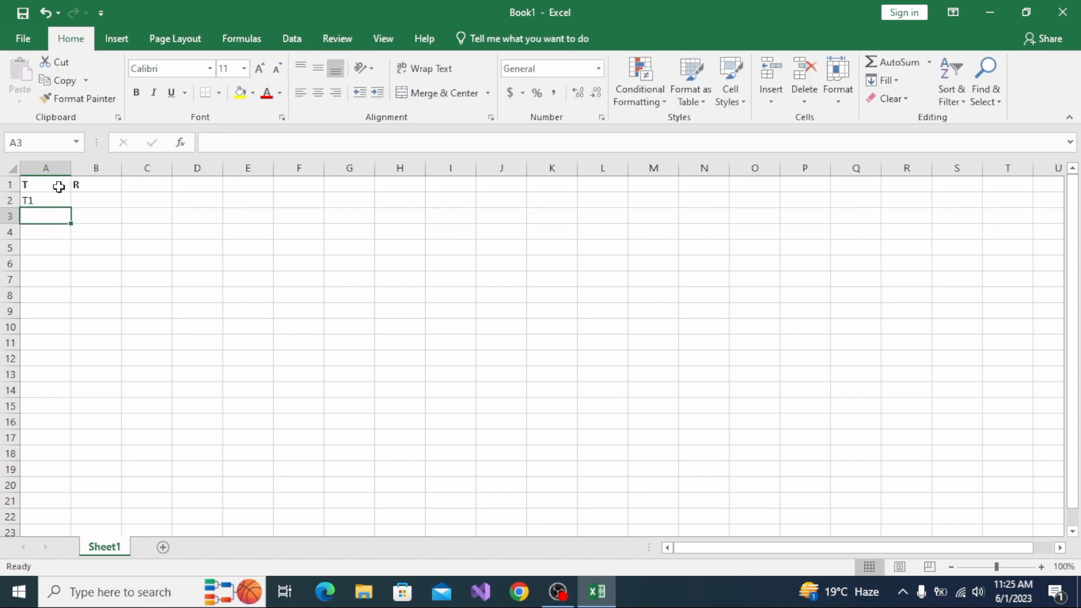
type("T2")
key("Return")
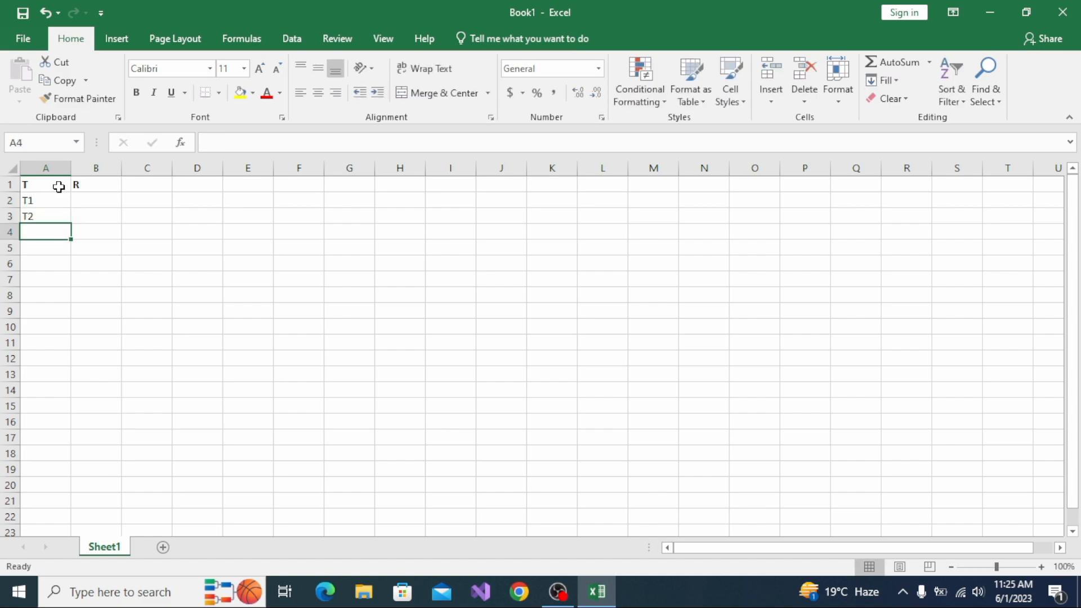
type("T3")
key("Return")
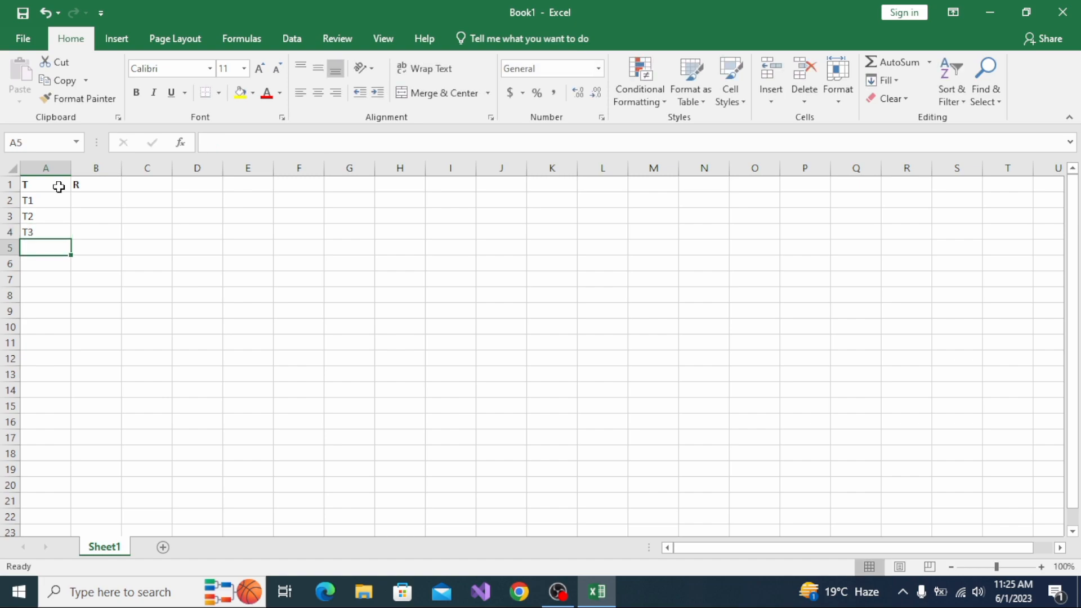
type("T1")
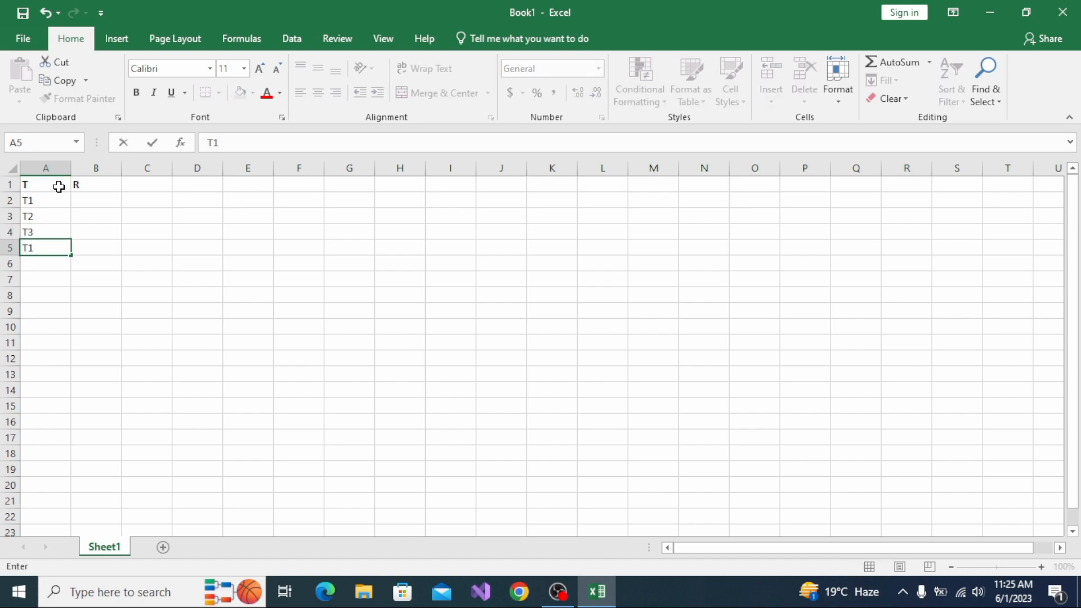
- Replace the entries in cells A3 and A4 with T1
left_click(54, 216)
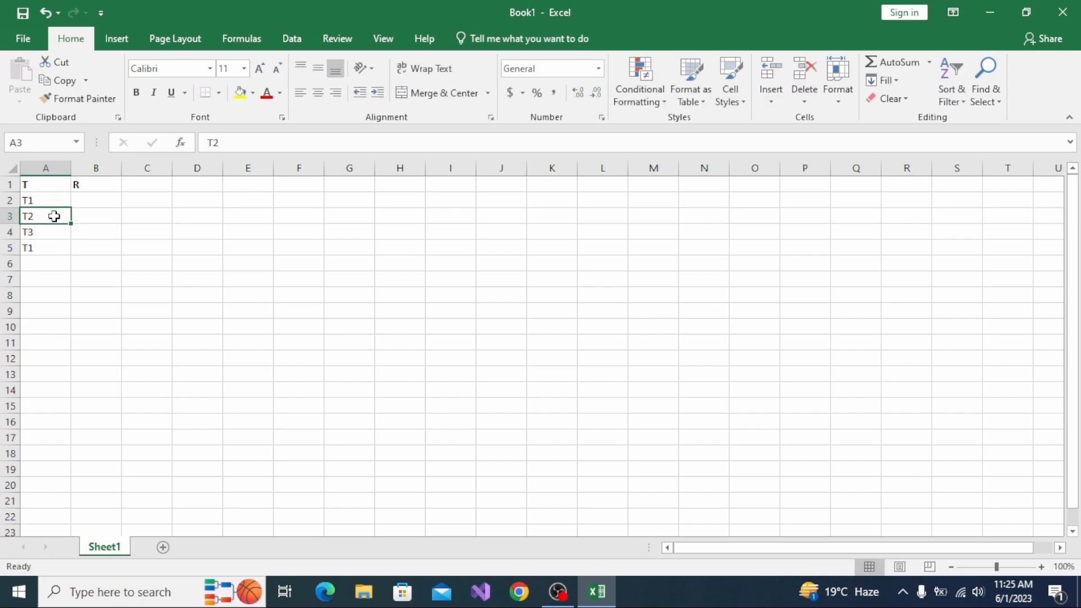
type("T1")
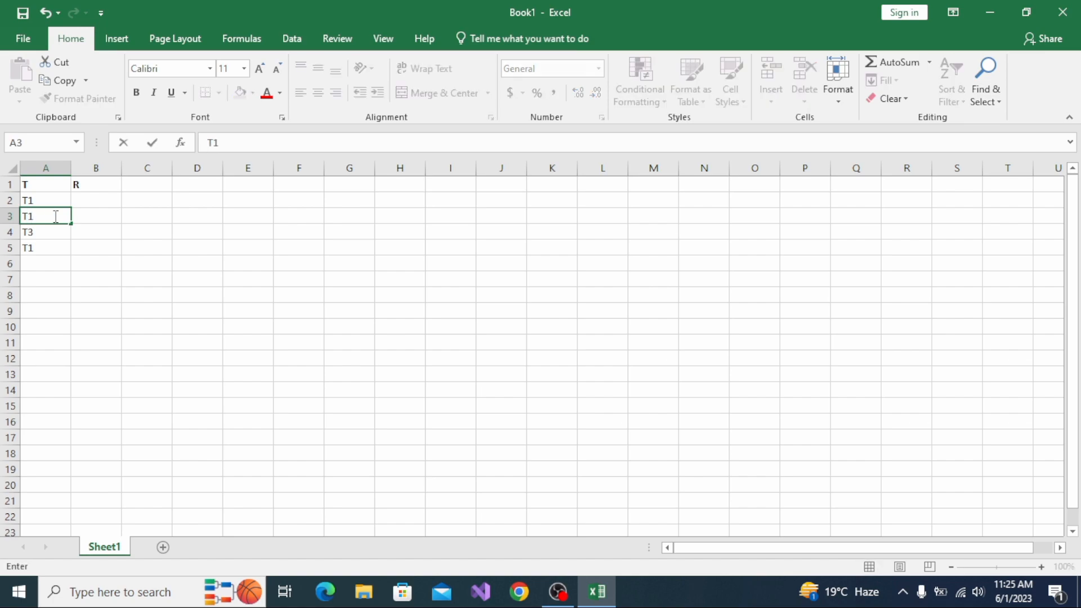
key("Return")
type("T1")
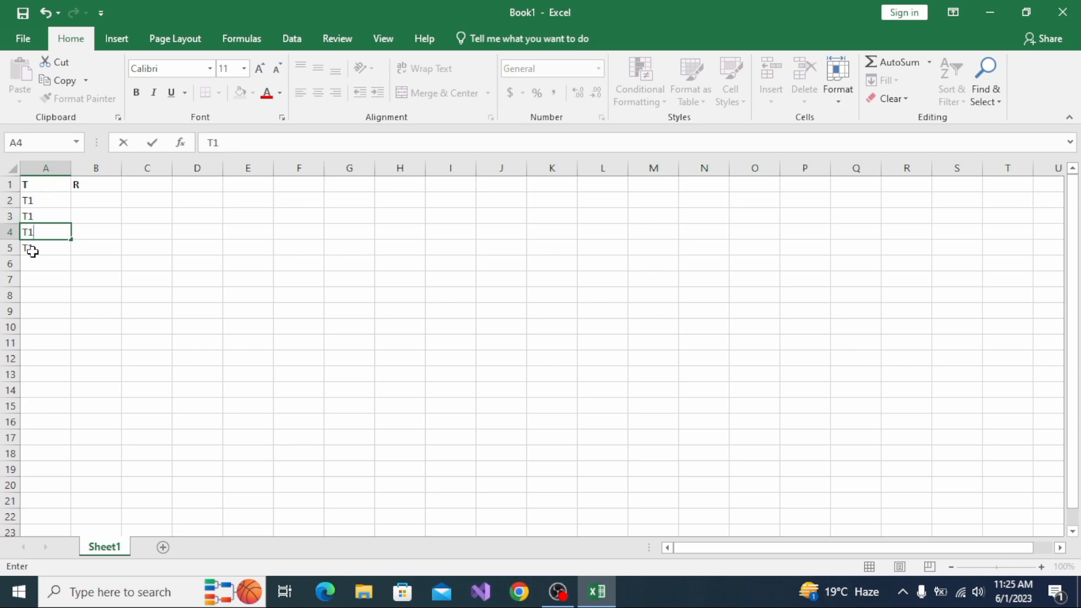
- Enter R1, R2 and R3 in cells B2 to B4 beside the T1 rows
left_click(90, 202)
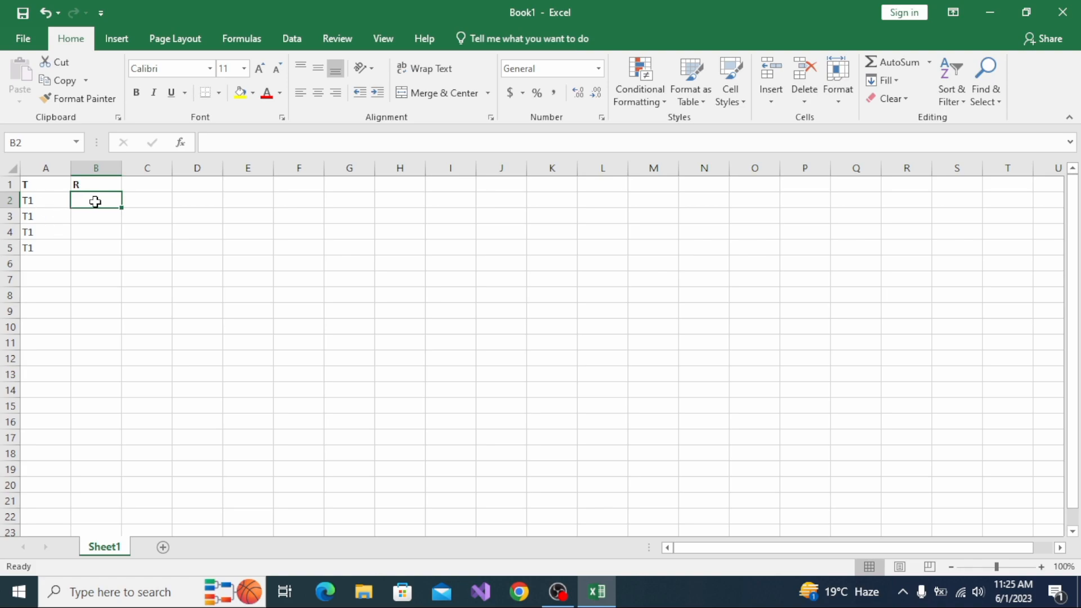
type("R1")
key("Return")
type("R2")
key("Return")
type("R3")
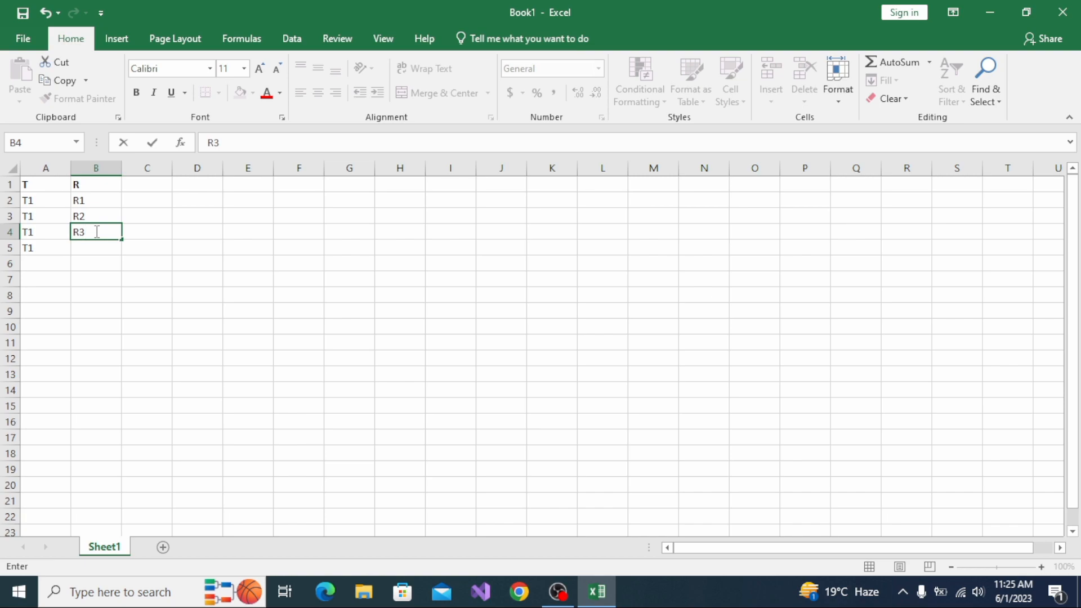
key("Return")
- Enter T2 in each of cells A5 to A7, overwriting the existing entry in A5
key("Left")
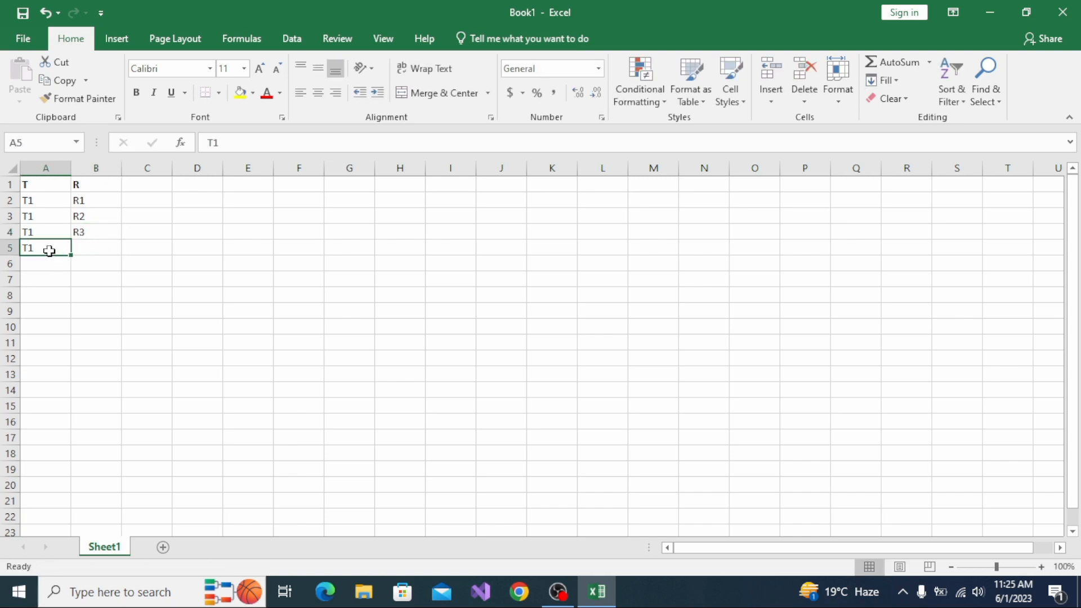
type("T2")
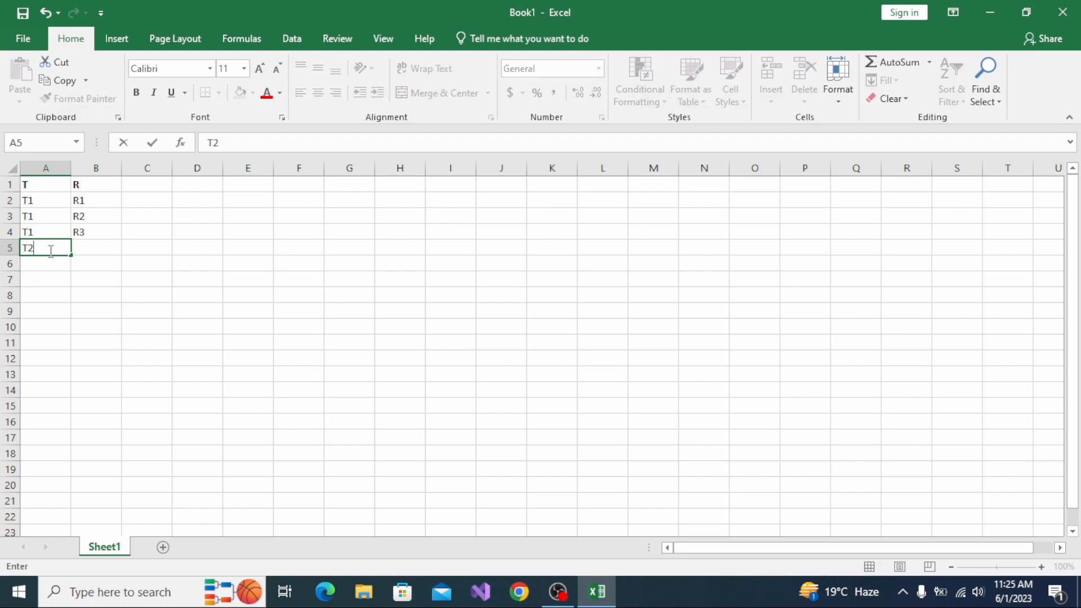
key("Return")
type("T2")
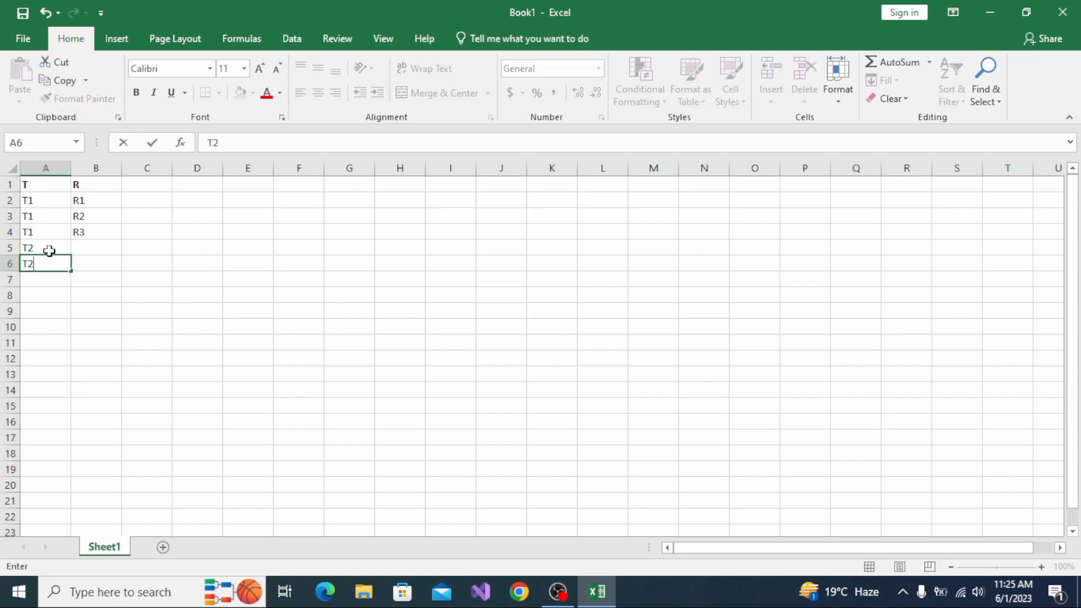
key("Return")
type("T2")
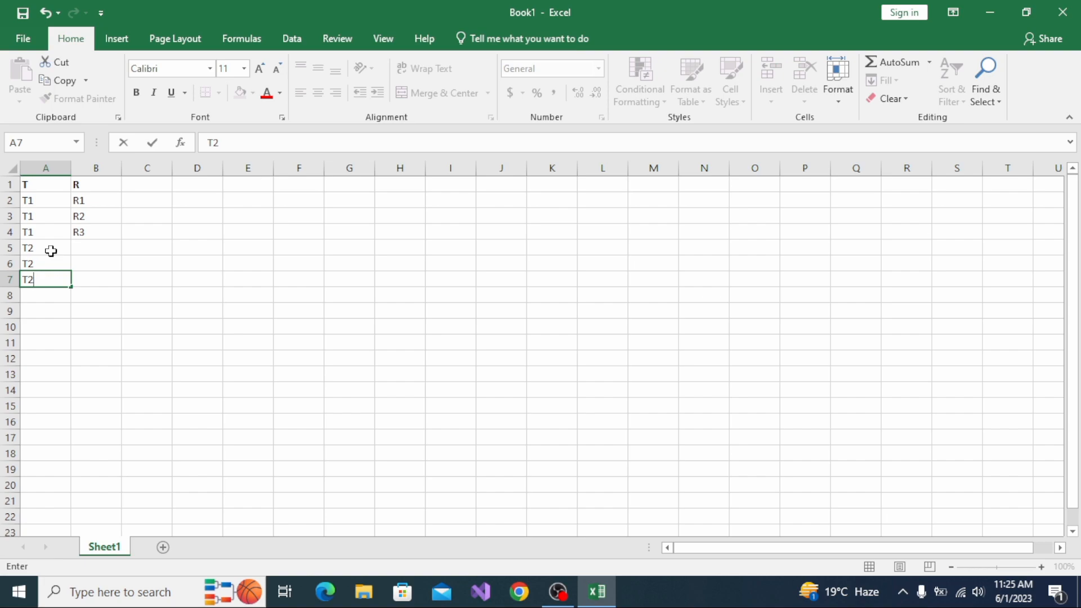
- Enter R1, R2 and R3 in cells B5 to B7 beside the T2 rows
left_click(91, 247)
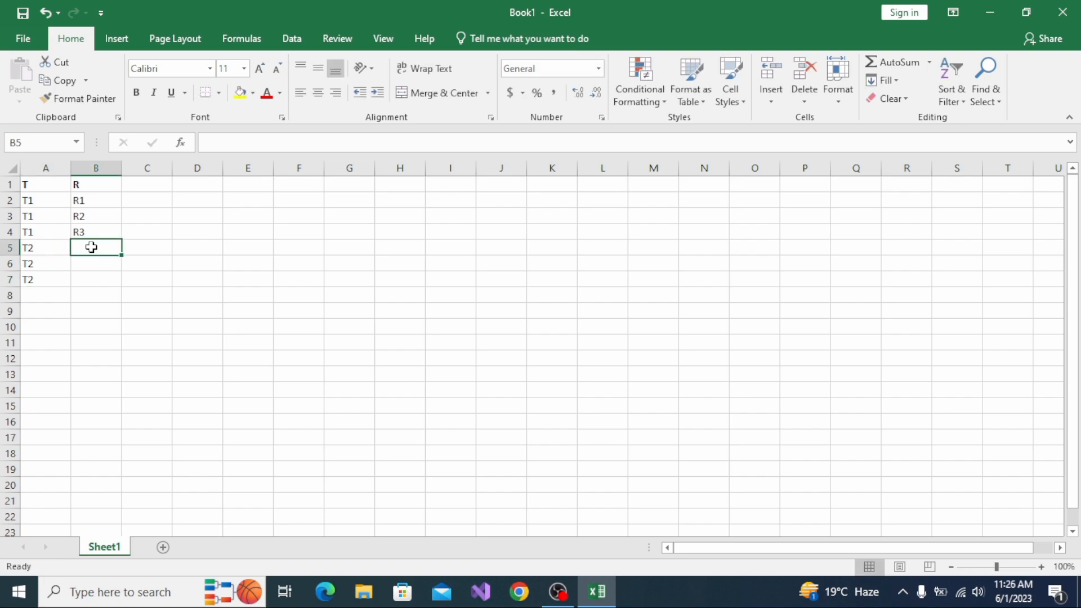
type("R1")
key("Return")
type("R2")
key("Return")
type("R3")
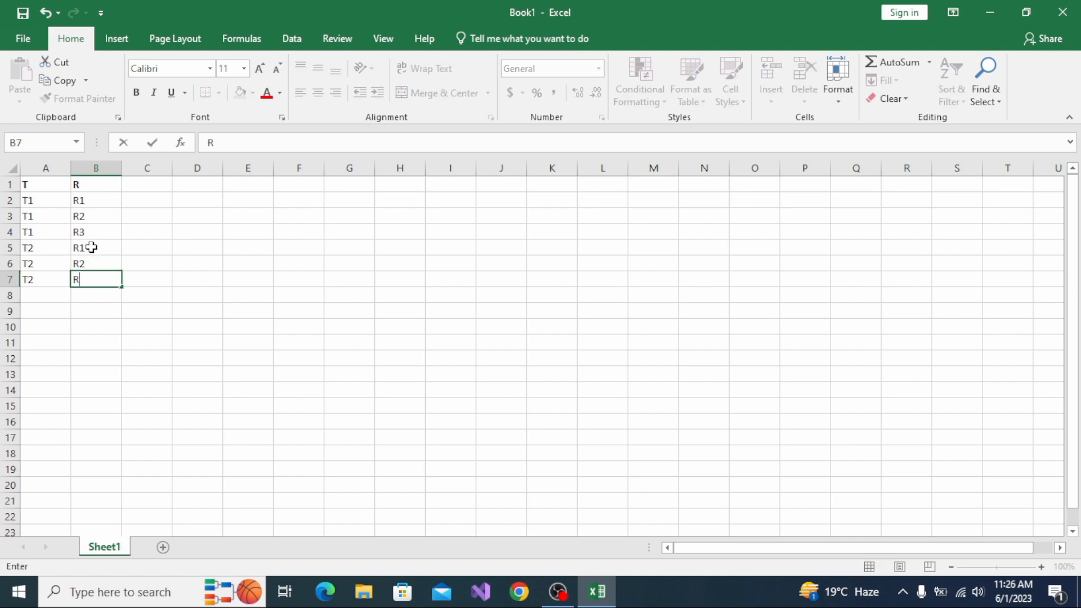
- Enter T3 in each of cells A8 to A10
left_click(37, 295)
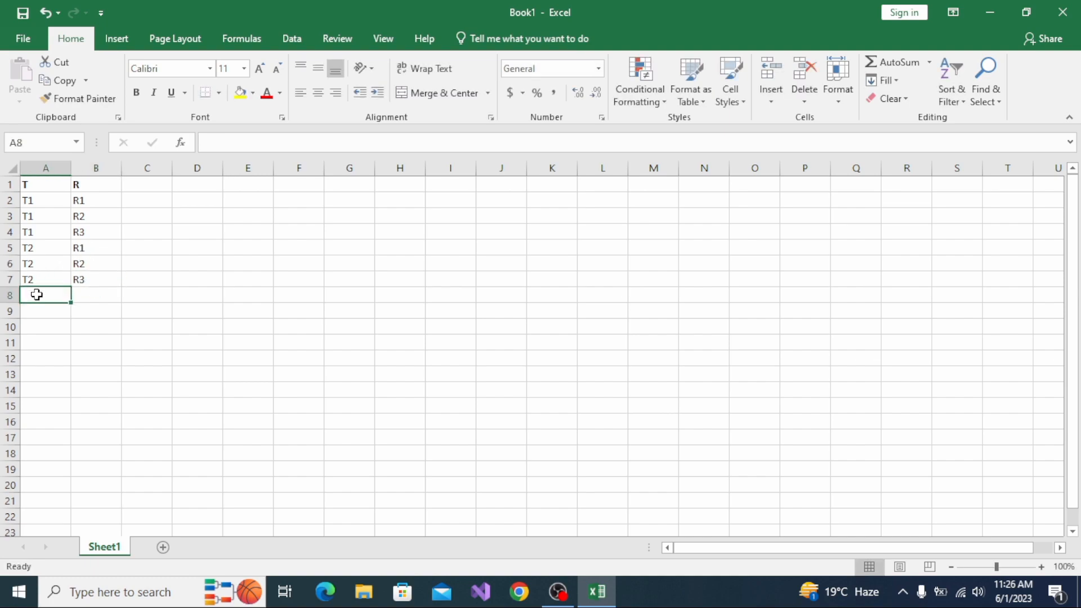
type("T3")
key("Return")
type("T3")
key("Return")
type("T3")
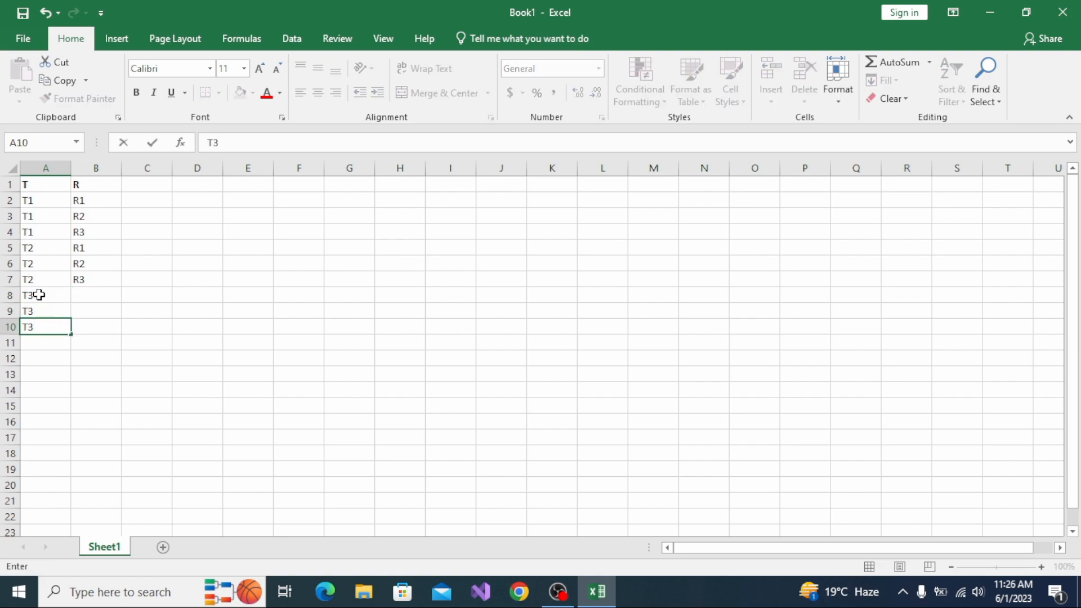
- Enter R1, R2 and R3 in cells B8 to B10 beside the T3 rows
left_click(89, 299)
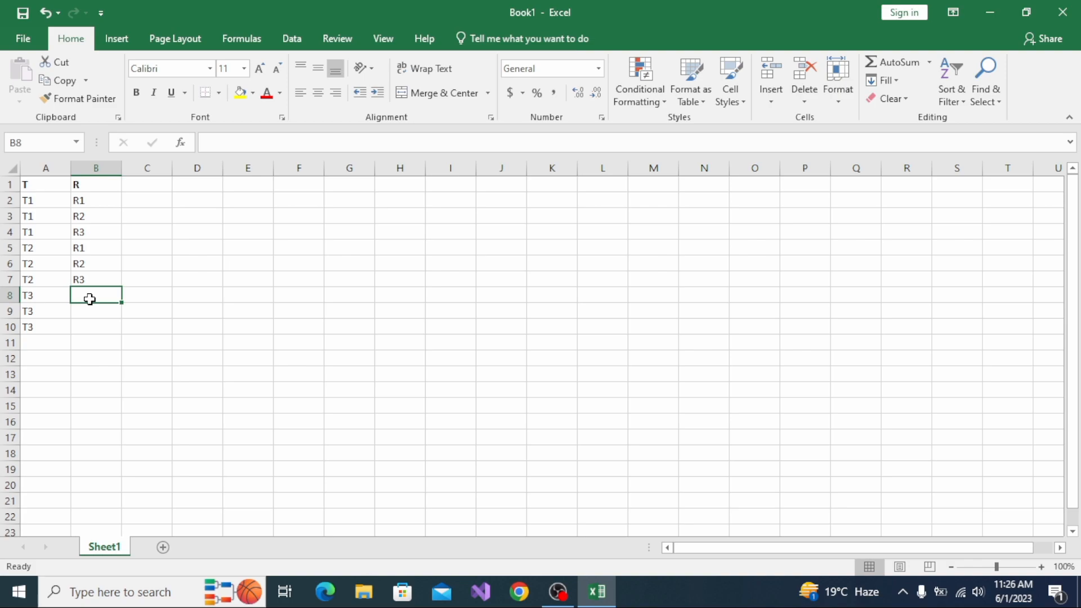
type("R1")
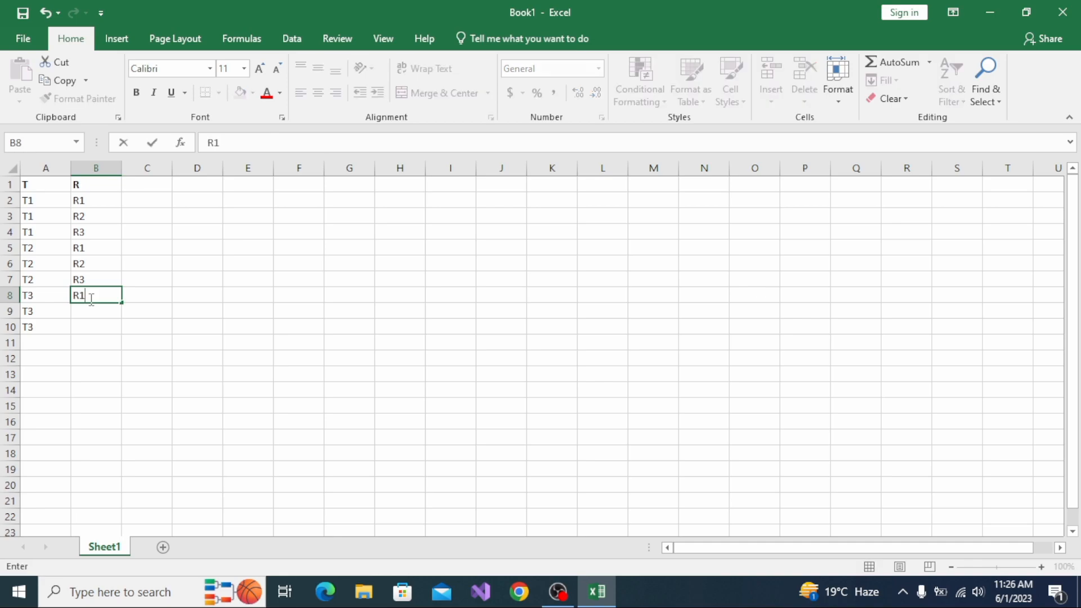
key("Return")
type("R2")
key("Return")
type("R2")
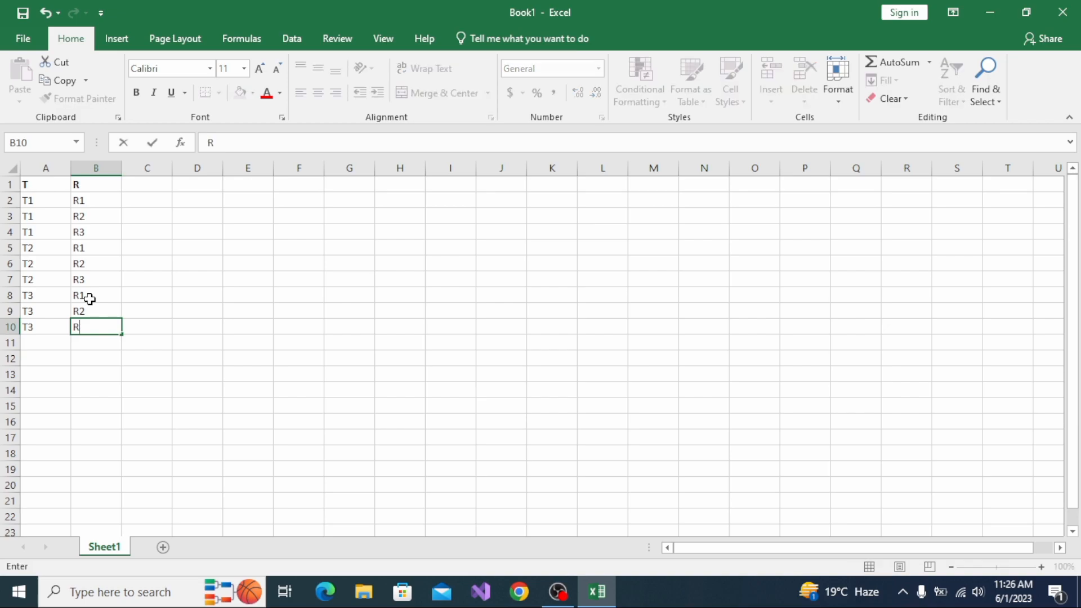
key("BackSpace")
type("3")
left_click(152, 185)
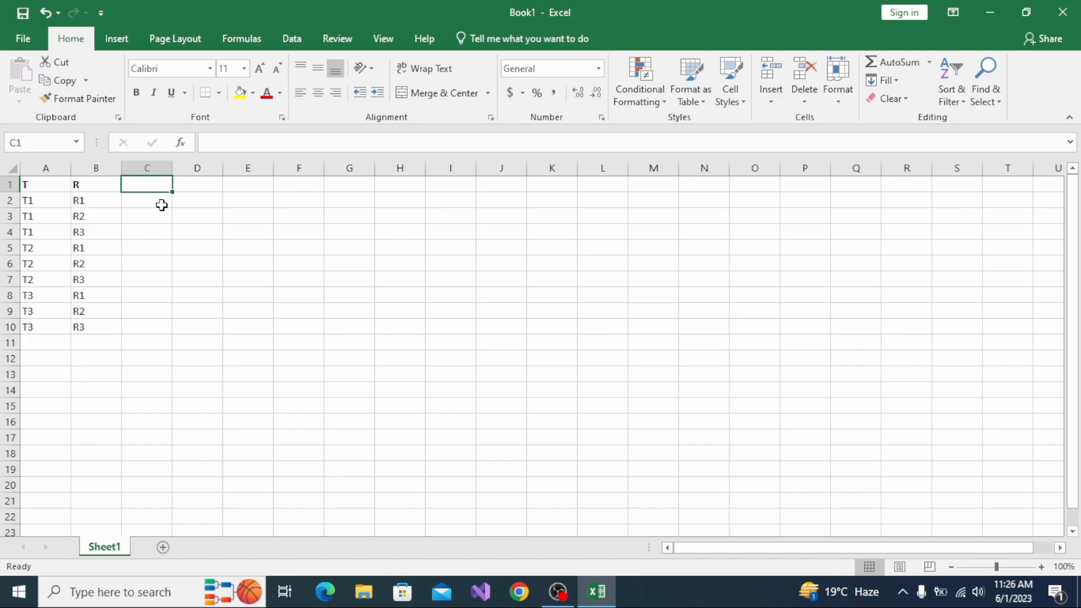
left_click(80, 185)
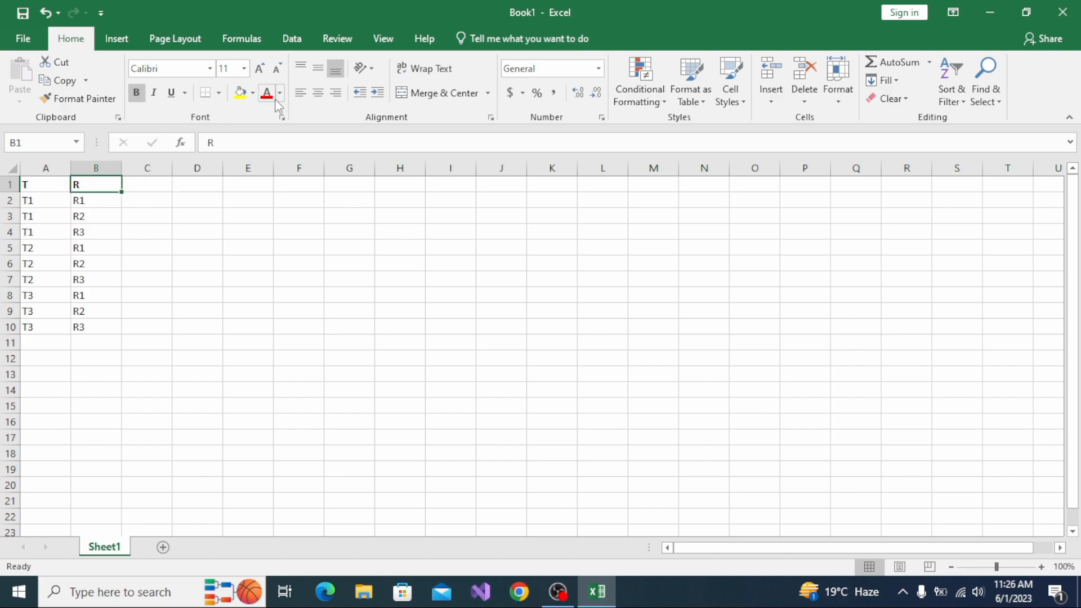
left_click(318, 92)
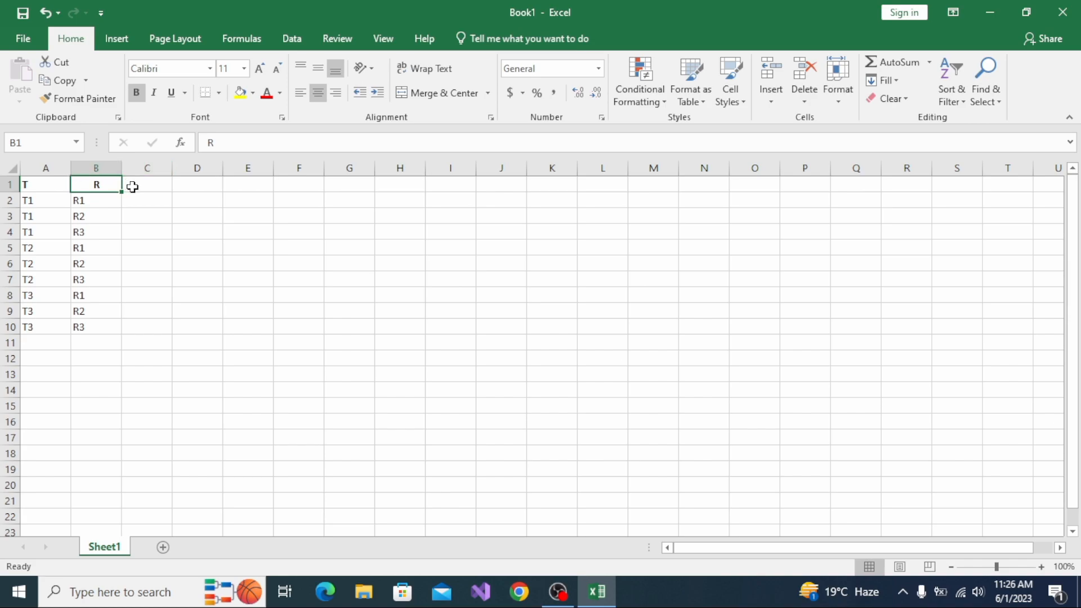
left_click(299, 92)
- Enter the bold column header AGE in cell C1
left_click(159, 180)
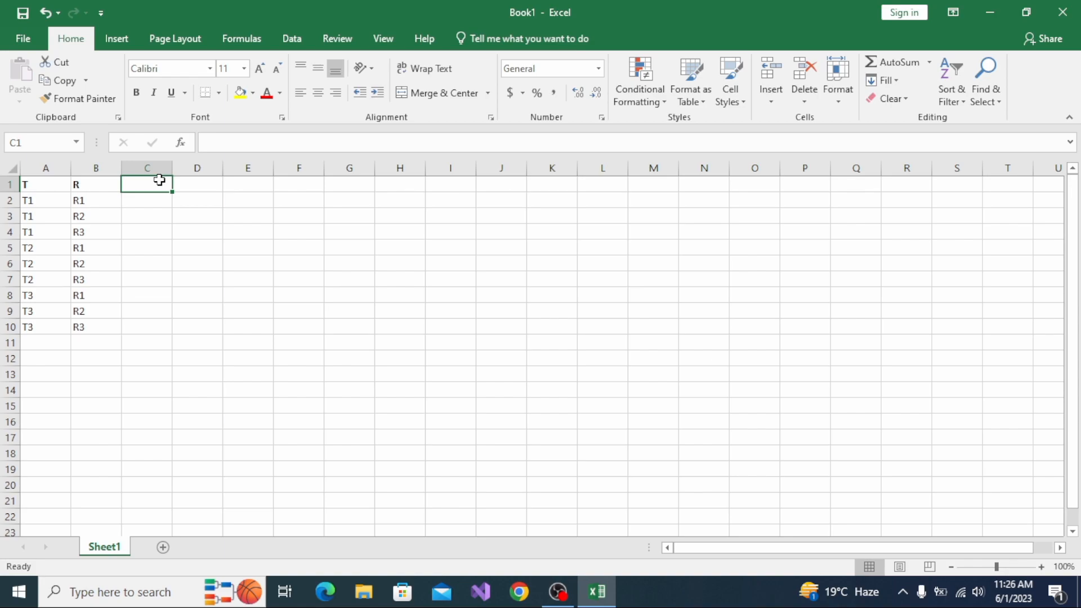
key("ctrl+b")
type("AGE")
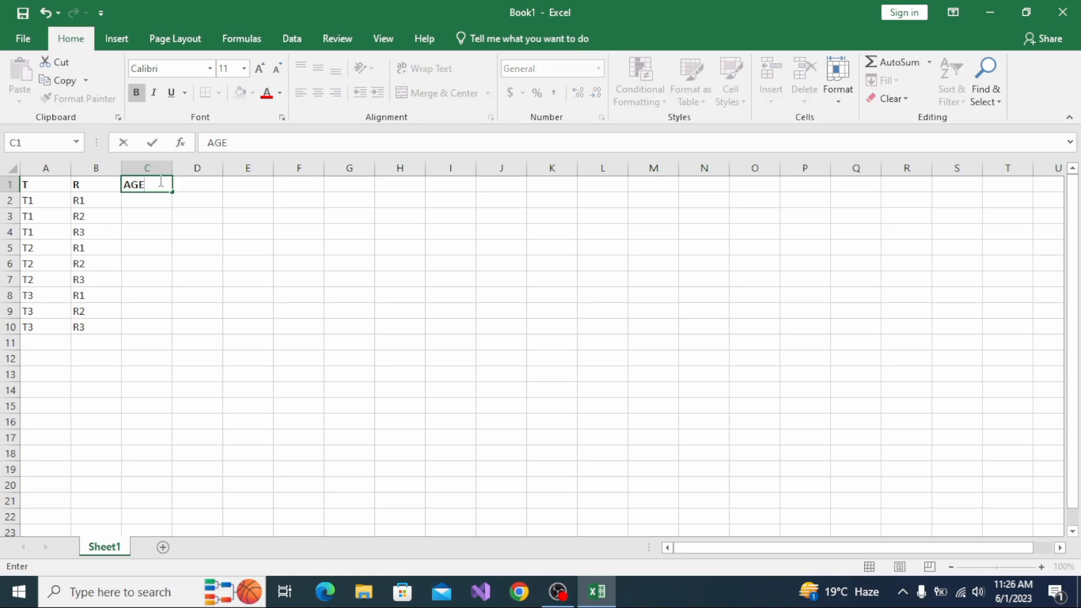
key("Return")
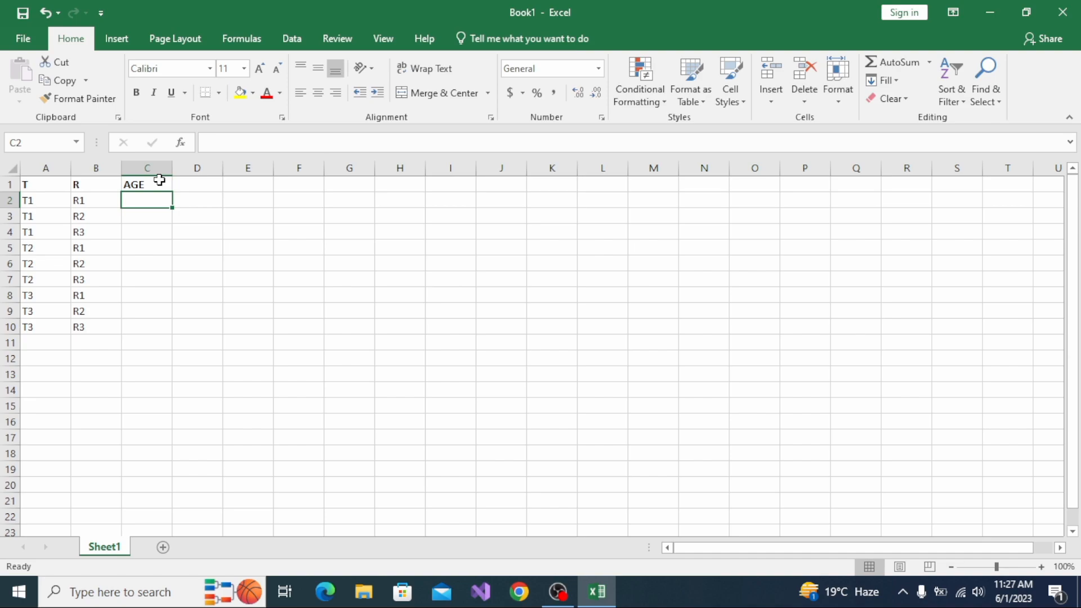
- Enter the AGE values 50, 44 and 43 in cells C2 to C4 for the T1 rows
type("50")
key("Return")
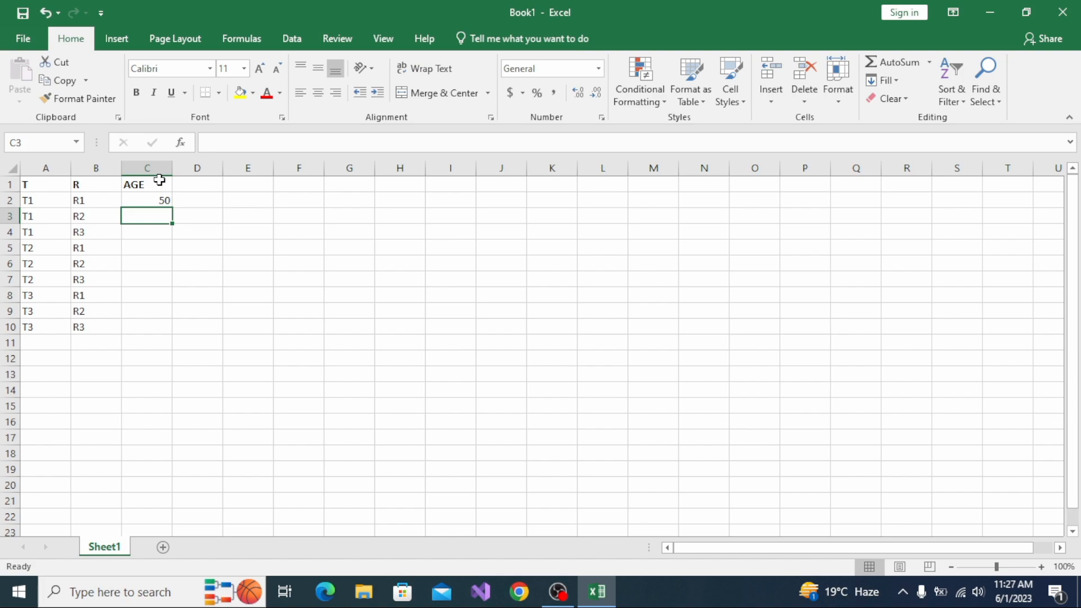
type("44")
key("Return")
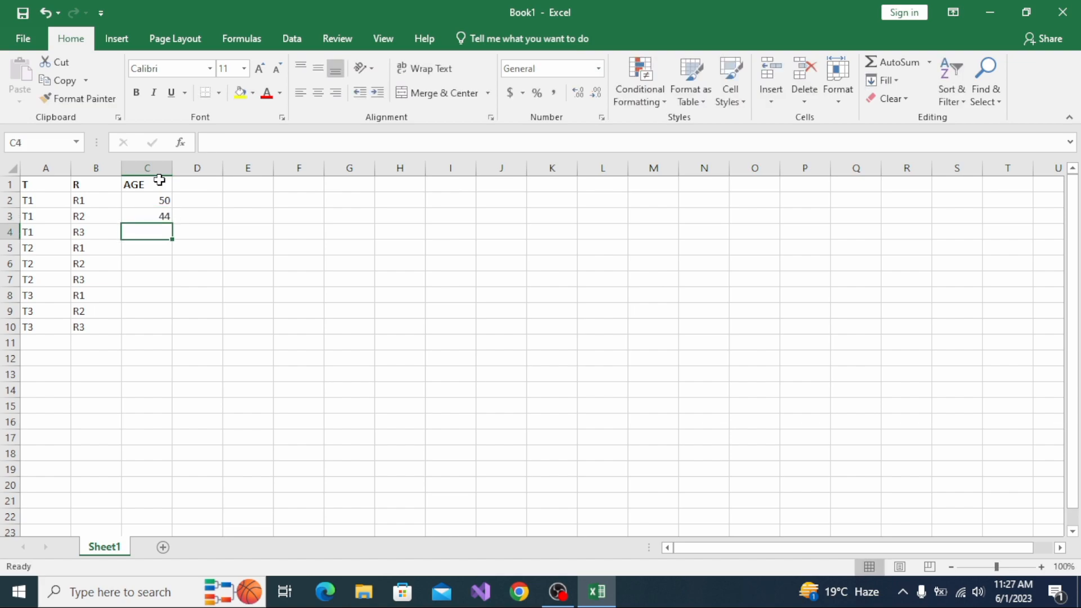
type("43")
key("Return")
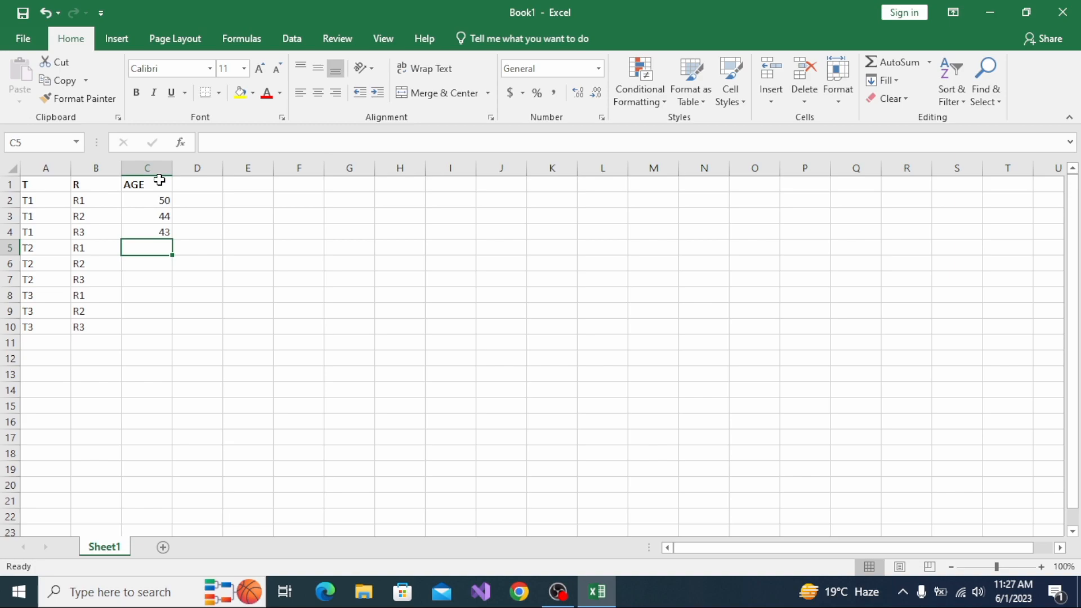
- Enter the AGE values 33, 55 and 46 in cells C5 to C7 for the T2 rows
type("33")
key("Return")
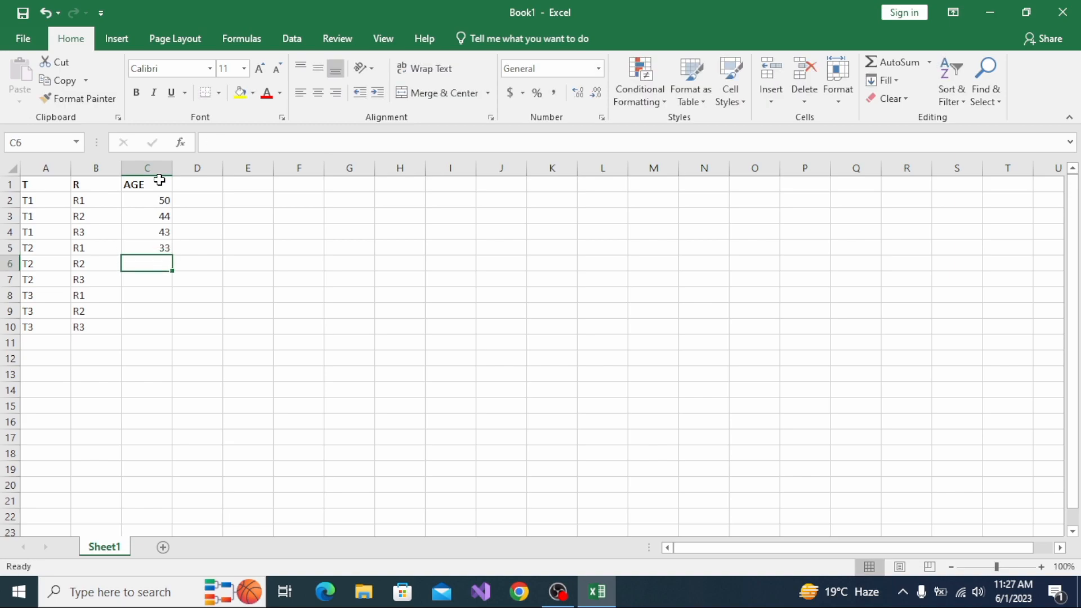
type("55")
key("Return")
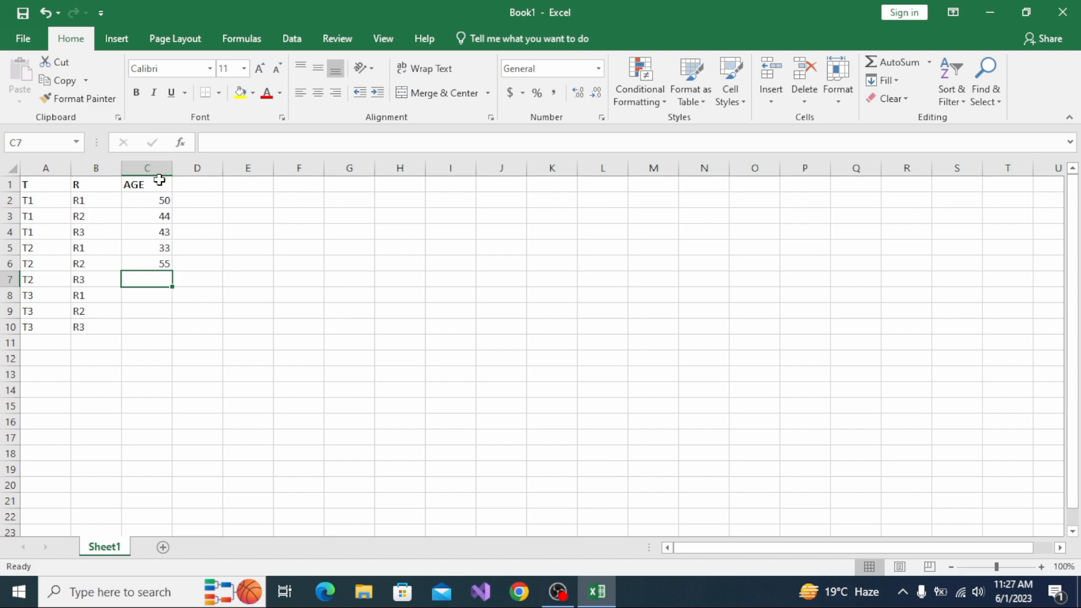
type("46")
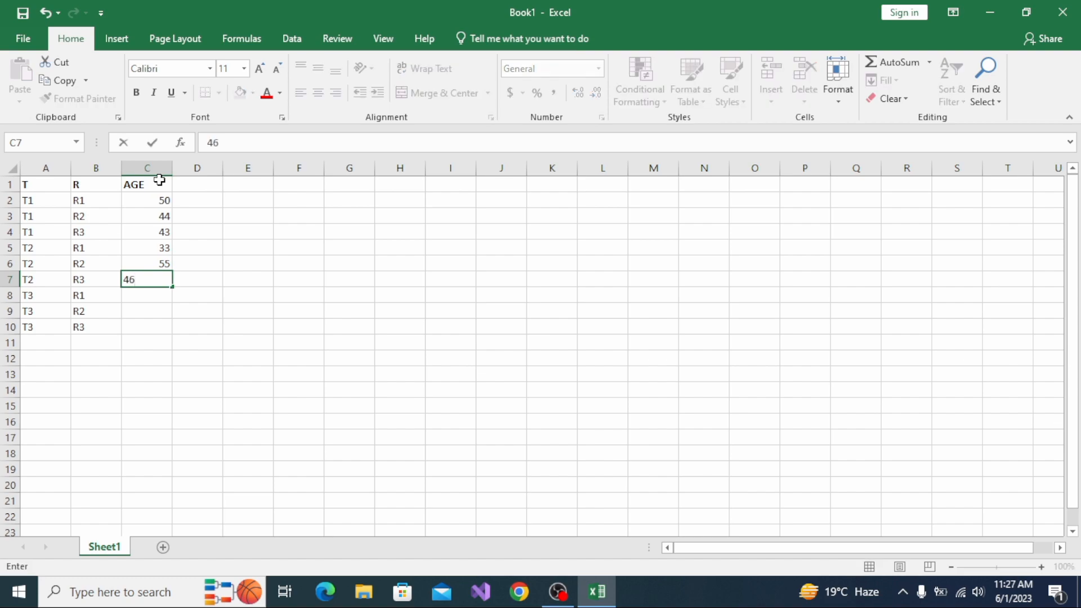
key("Return")
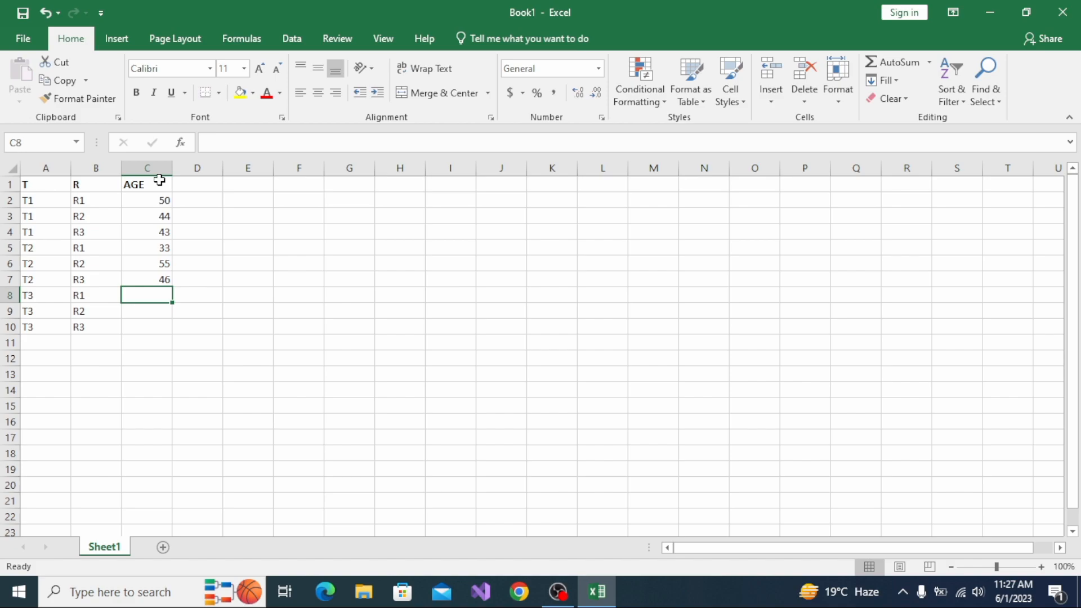
- Enter the AGE values 48, 53 and 60 in cells C8 to C10 for the T3 rows
type("48")
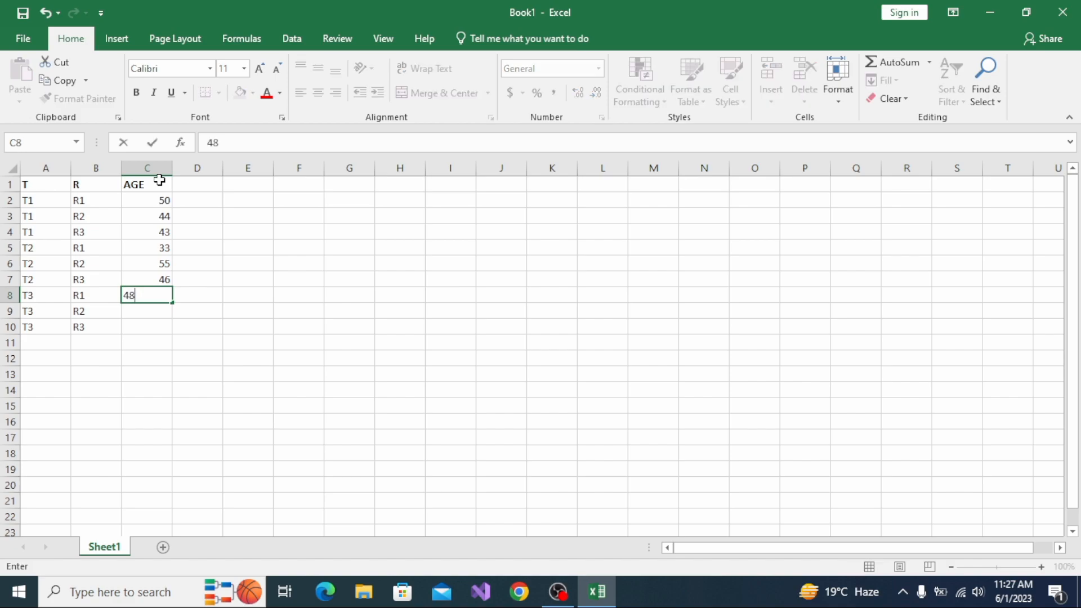
key("Return")
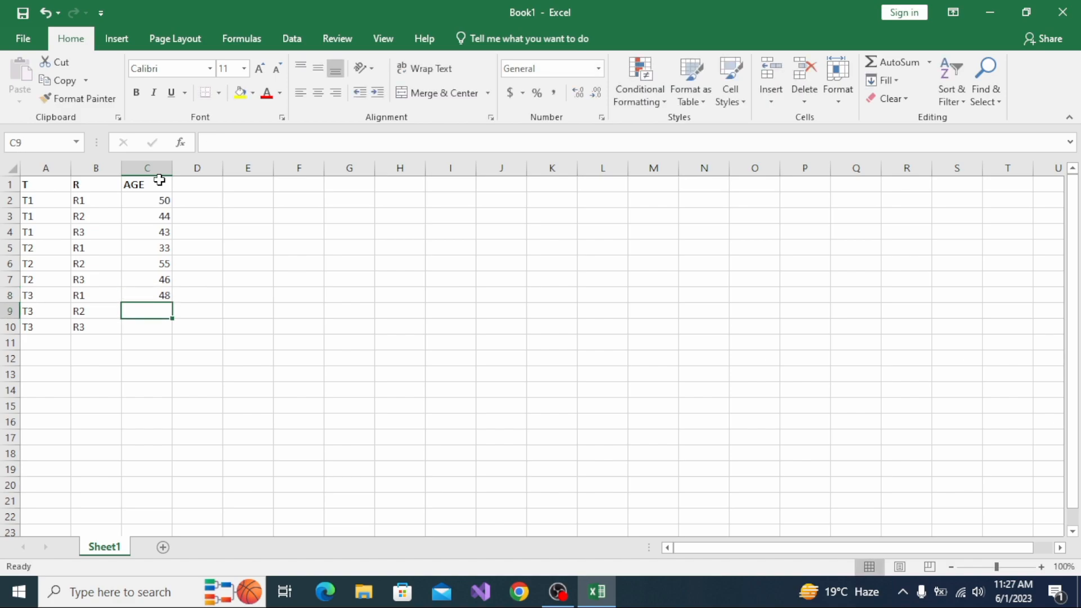
type("53")
key("Return")
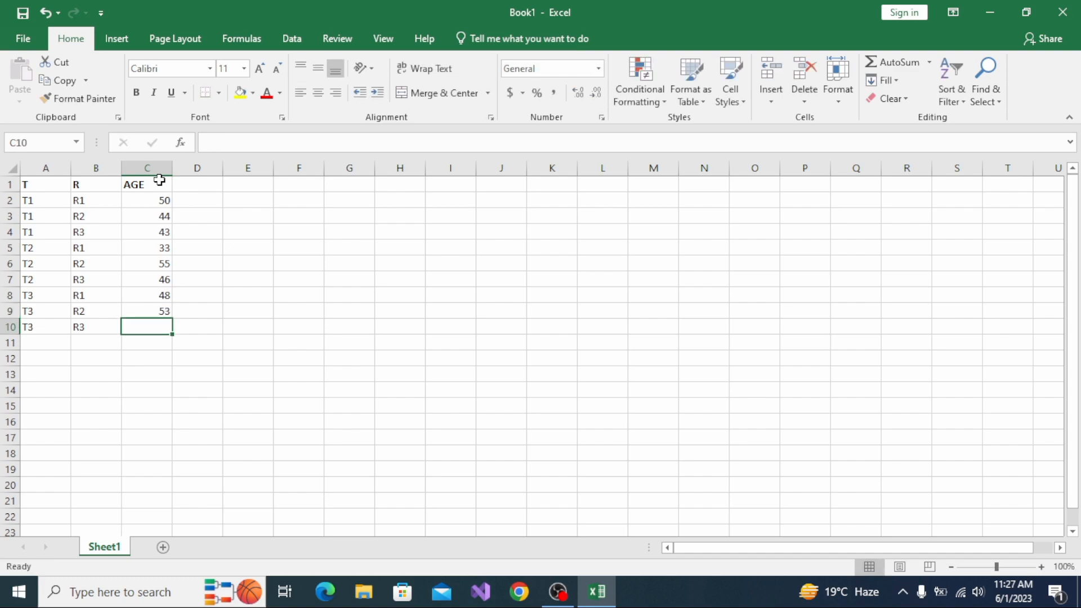
type("60")
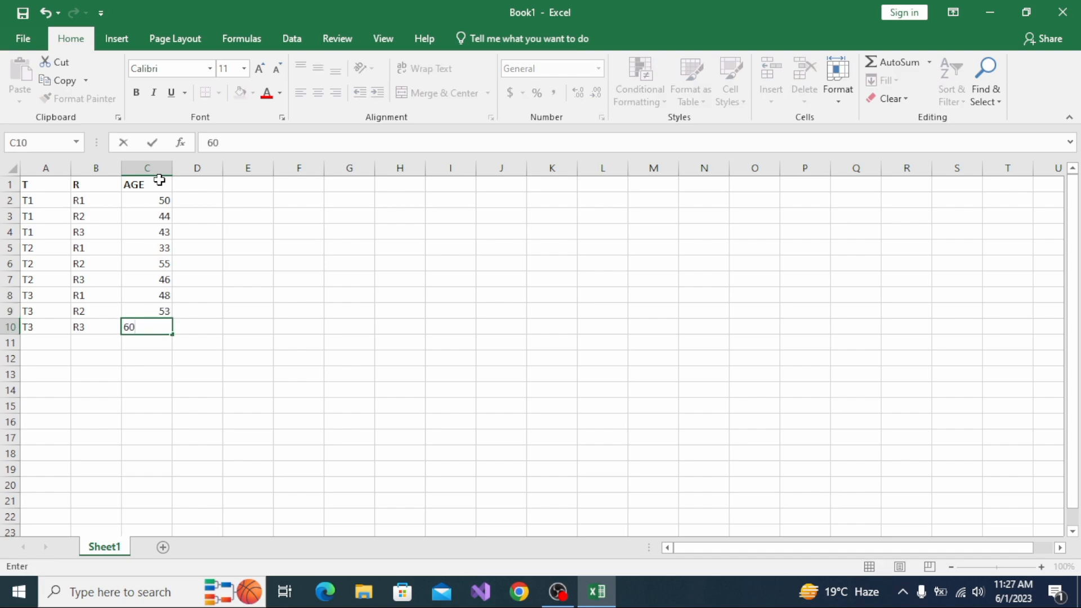
key("Return")
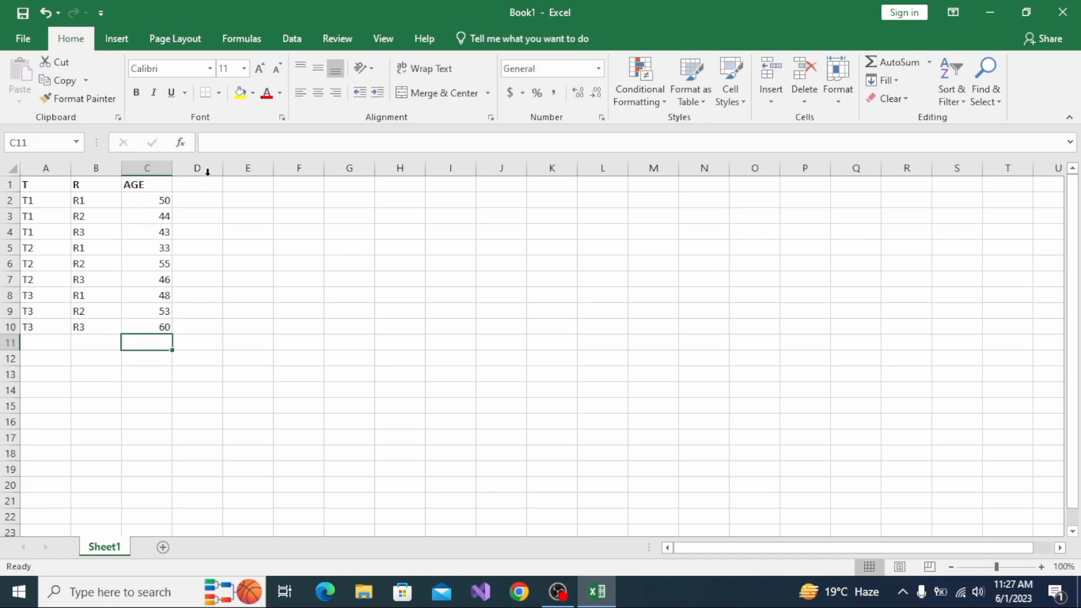
- Enter the bold heading Mean in cell F2, beside the data table
left_click(284, 189)
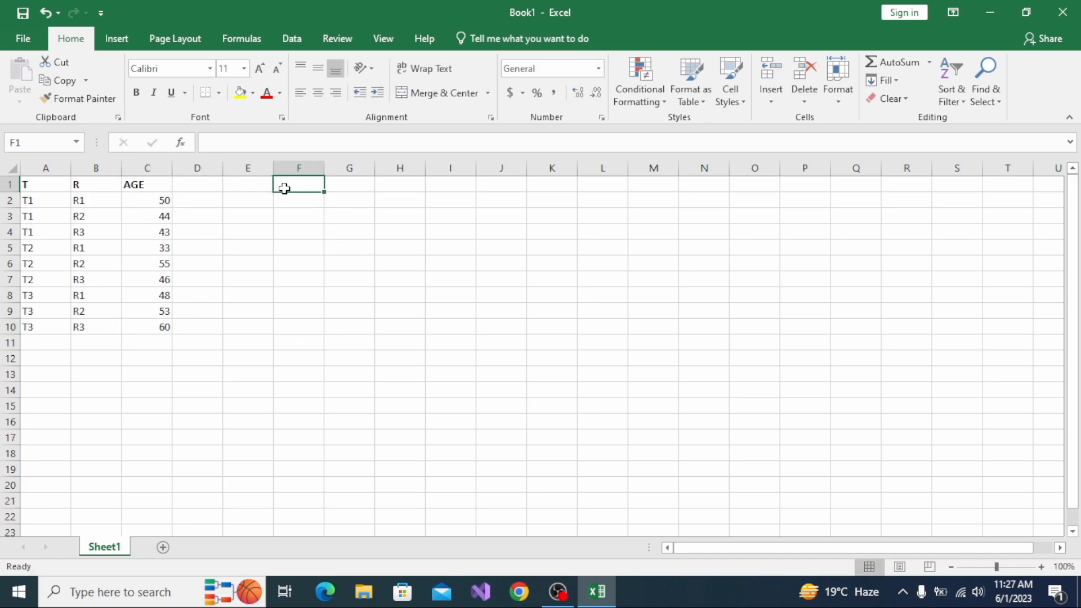
left_click(289, 212)
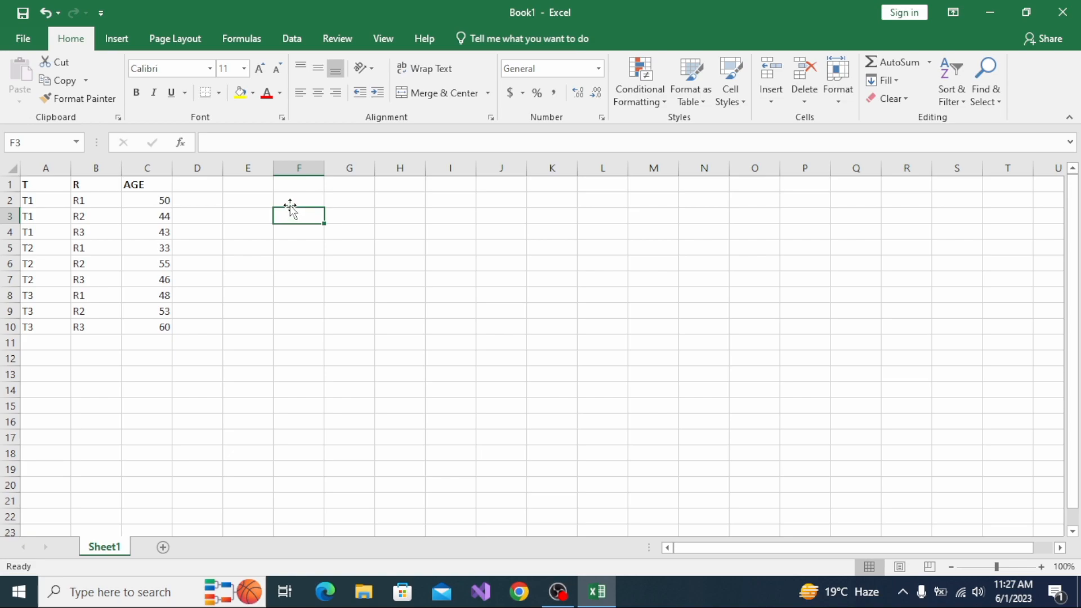
left_click(289, 204)
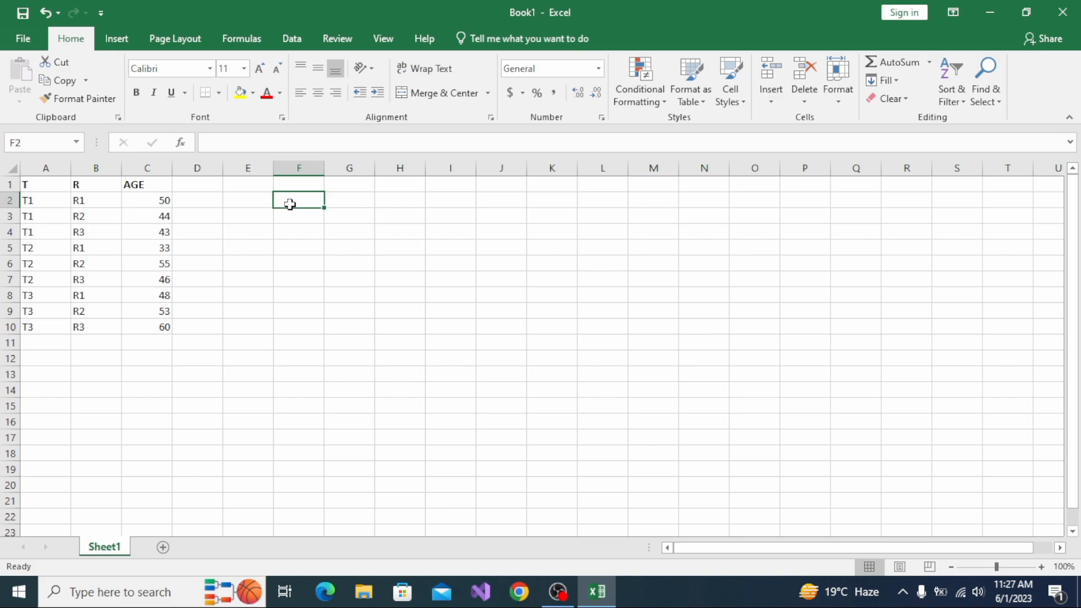
key("ctrl+b")
type("M")
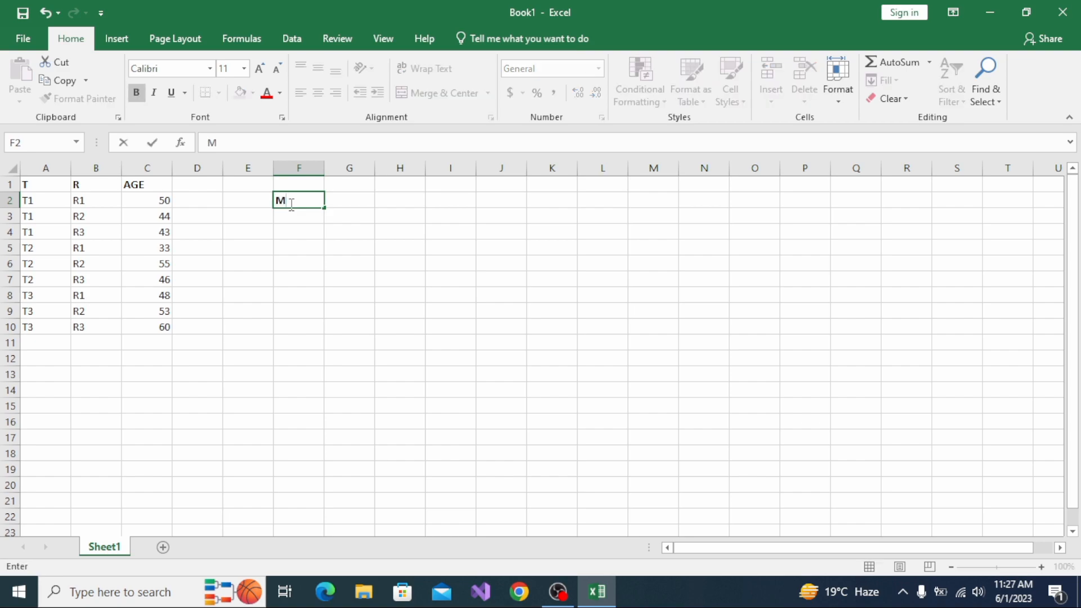
type("ean")
- Enter the bold labels T1, T2 and T3 in cells F3 to F5 under the Mean heading
left_click(302, 214)
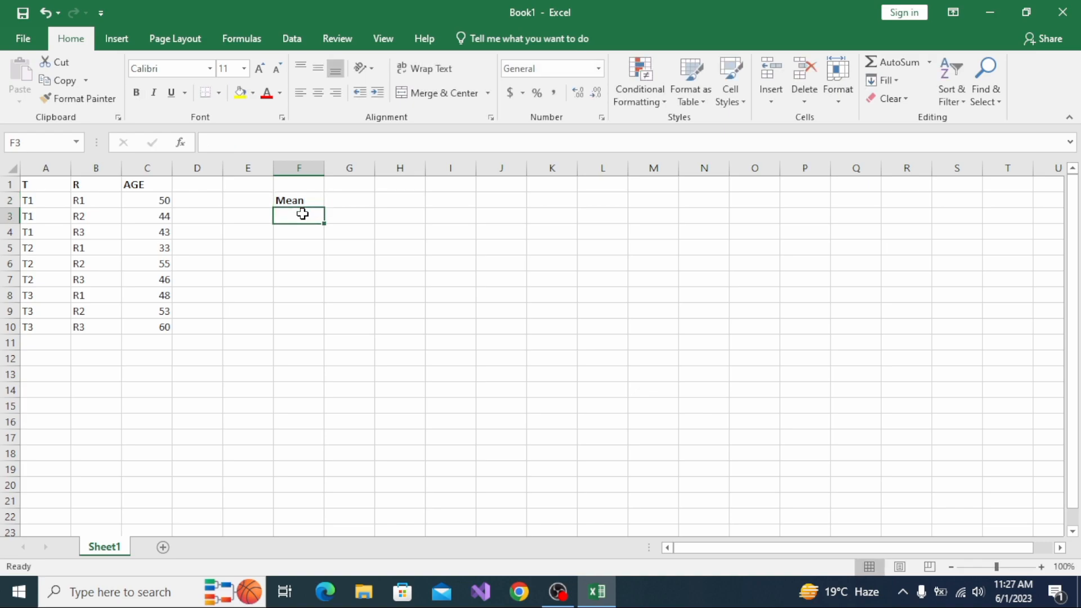
key("ctrl+b")
type("T1")
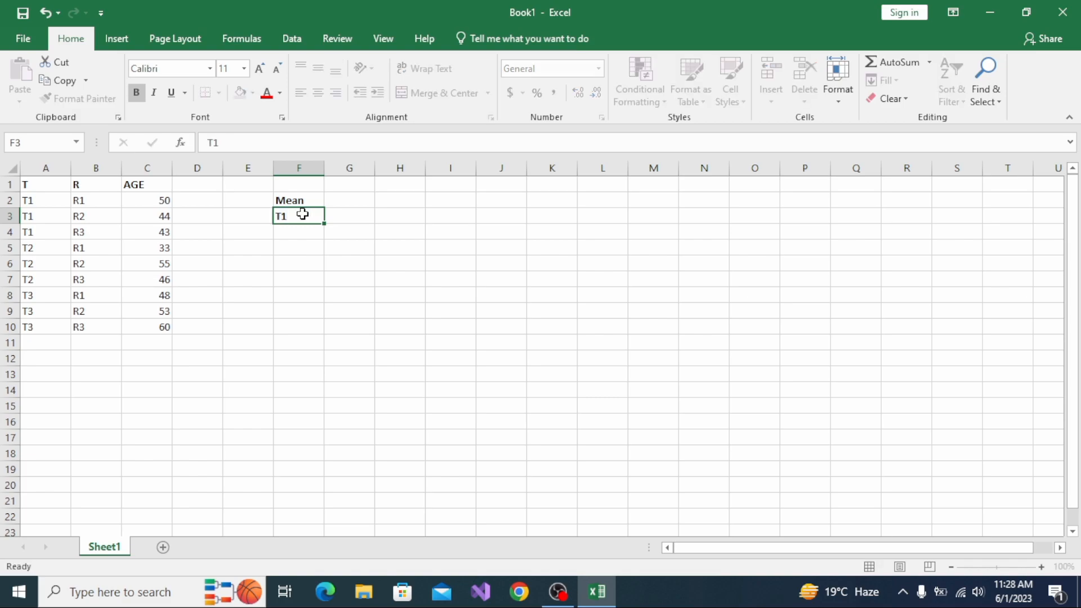
key("Return")
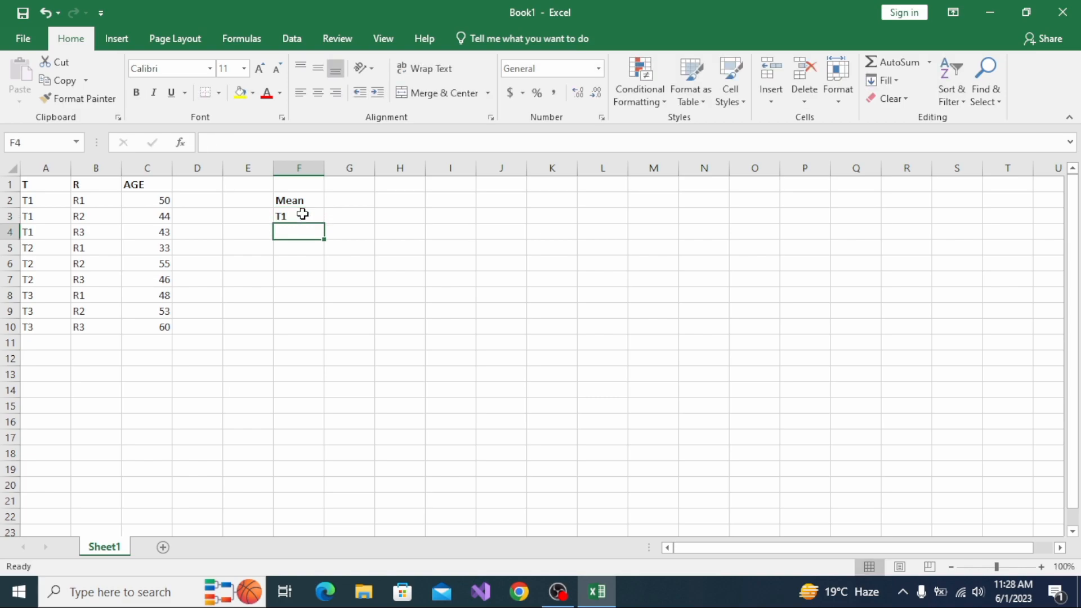
key("ctrl+b")
type("T2")
key("Return")
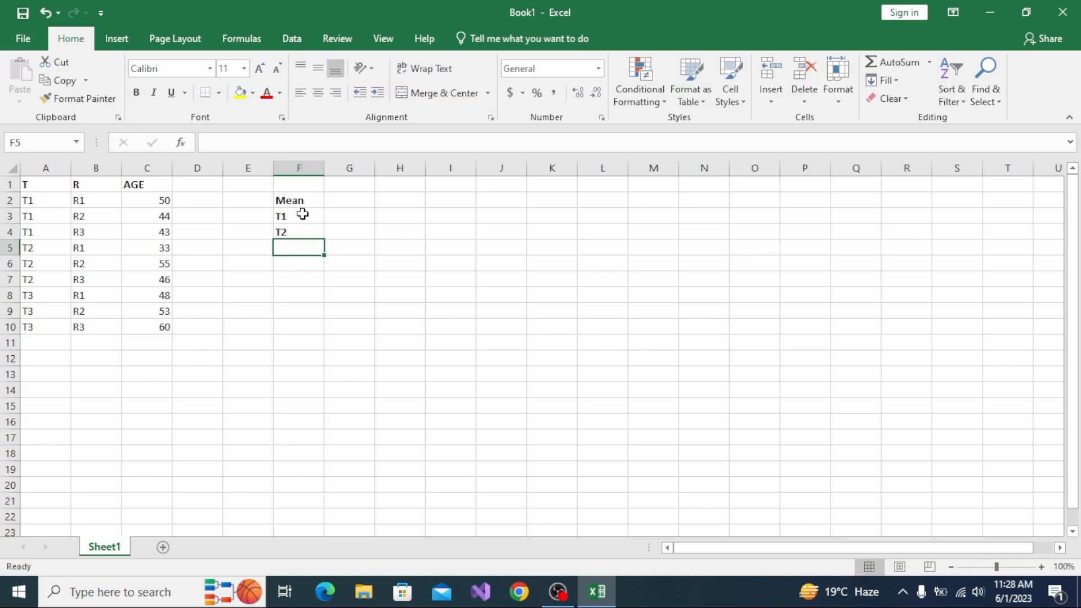
type("T")
key("BackSpace")
key("ctrl+b")
type("T3")
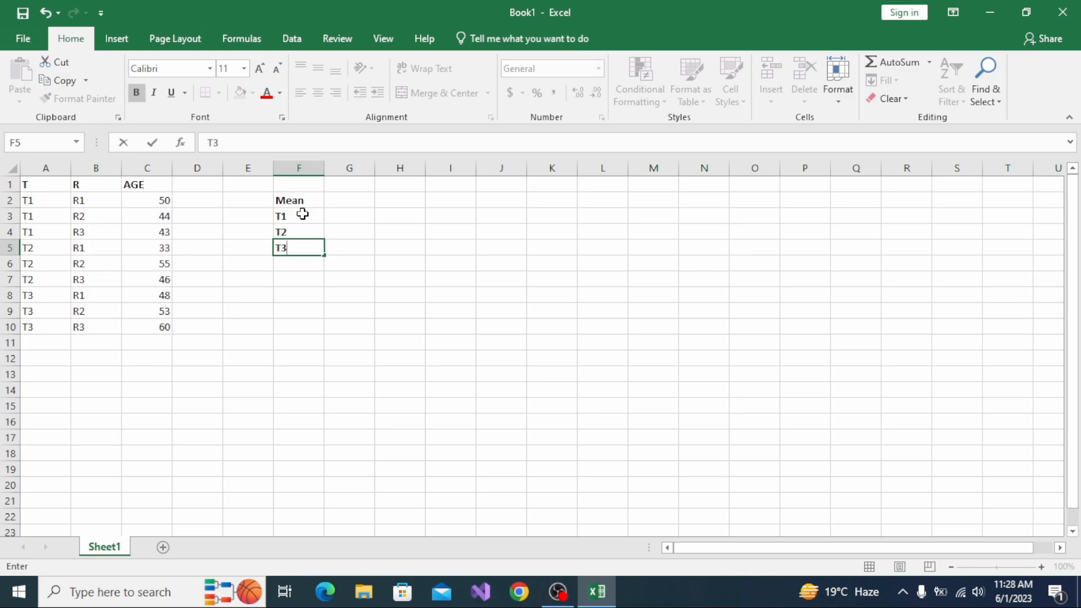
- Calculate the T1 mean in cell G3 with the AVERAGE function over C2:C4
left_click(344, 215)
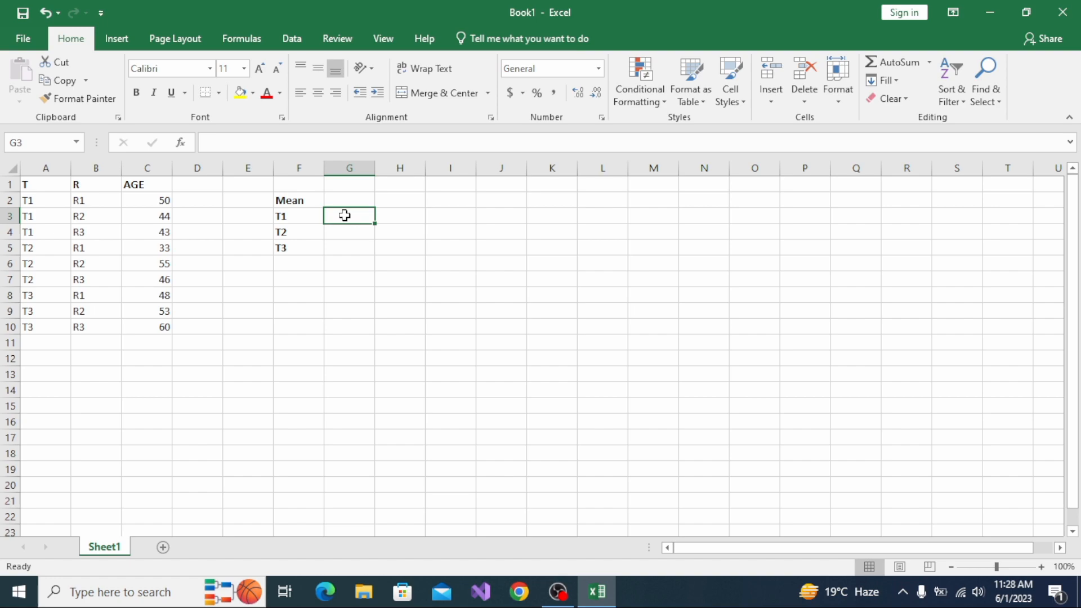
type("=")
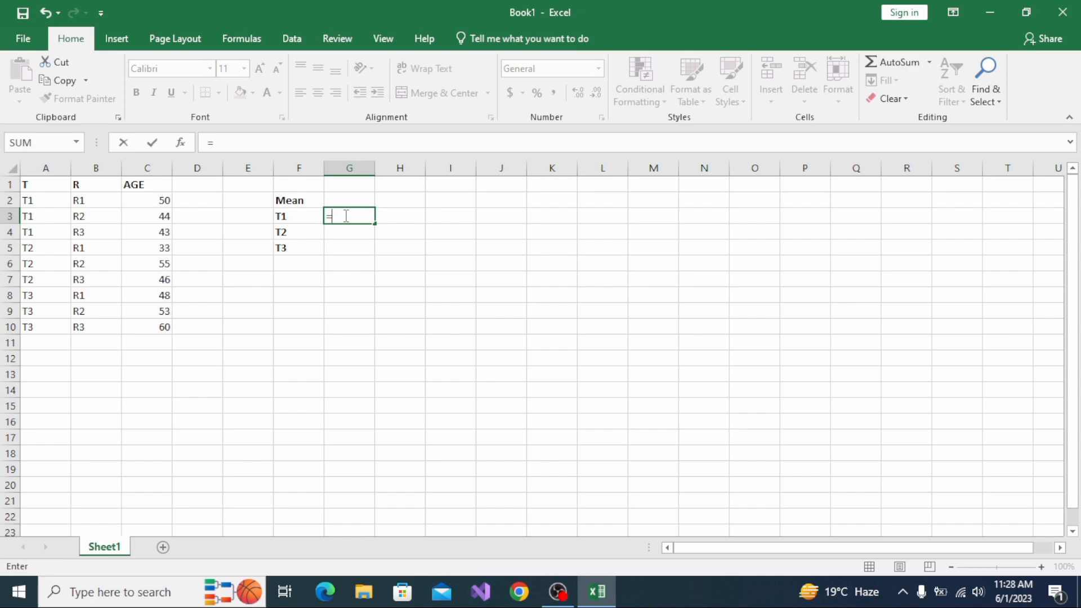
type("AV")
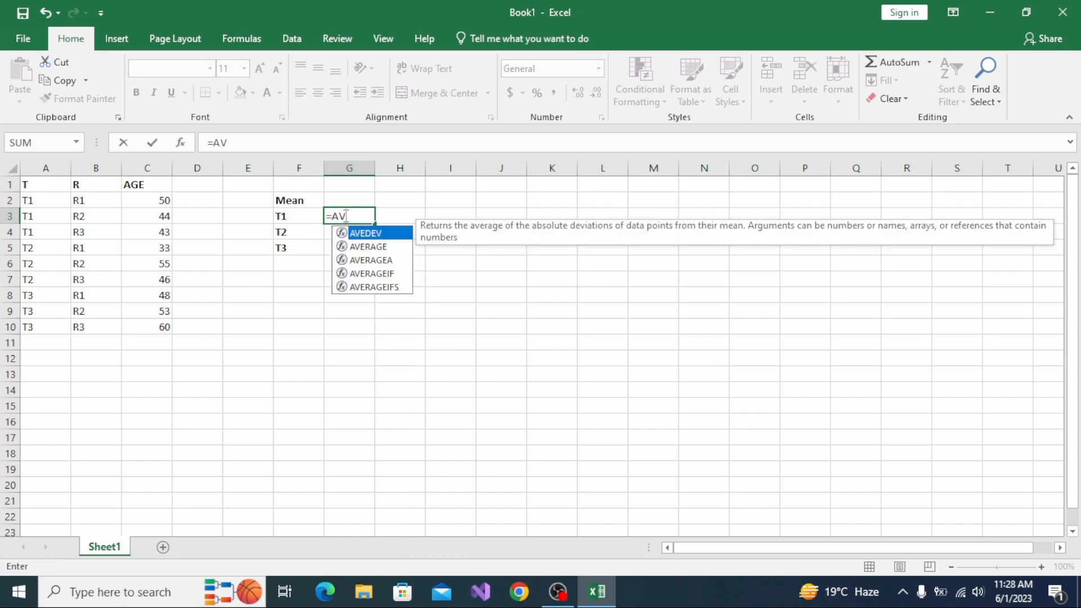
left_click(381, 250)
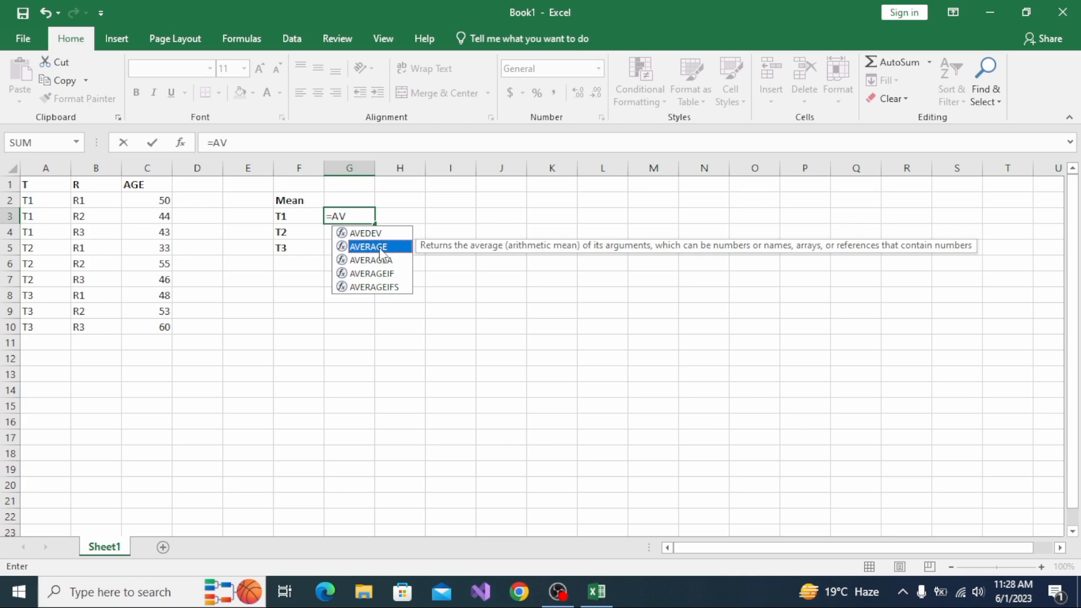
double_click(381, 247)
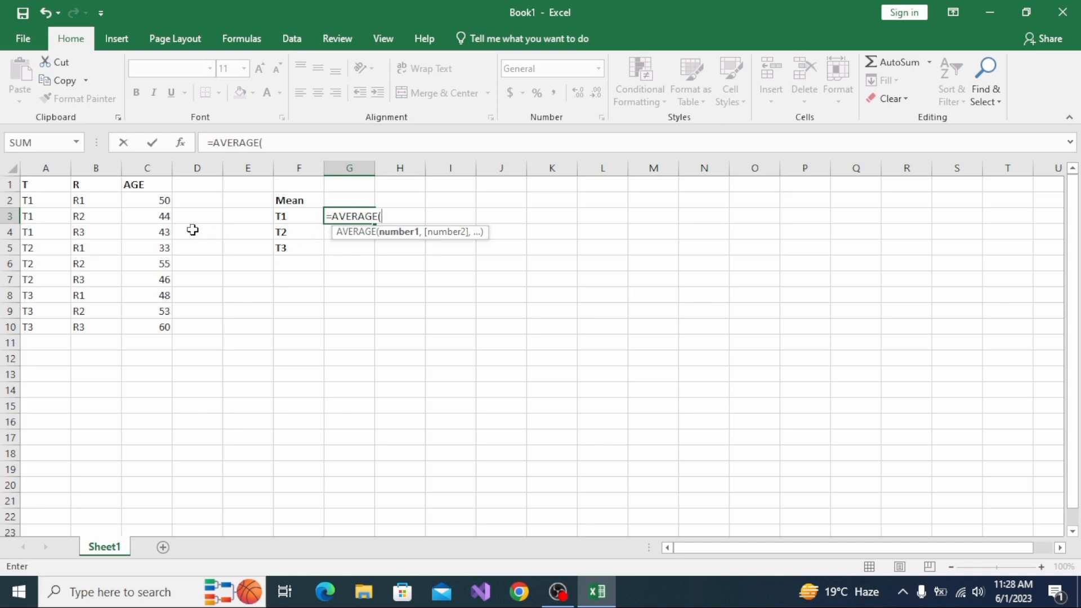
left_click(155, 202)
left_click_drag(154, 201, 169, 239)
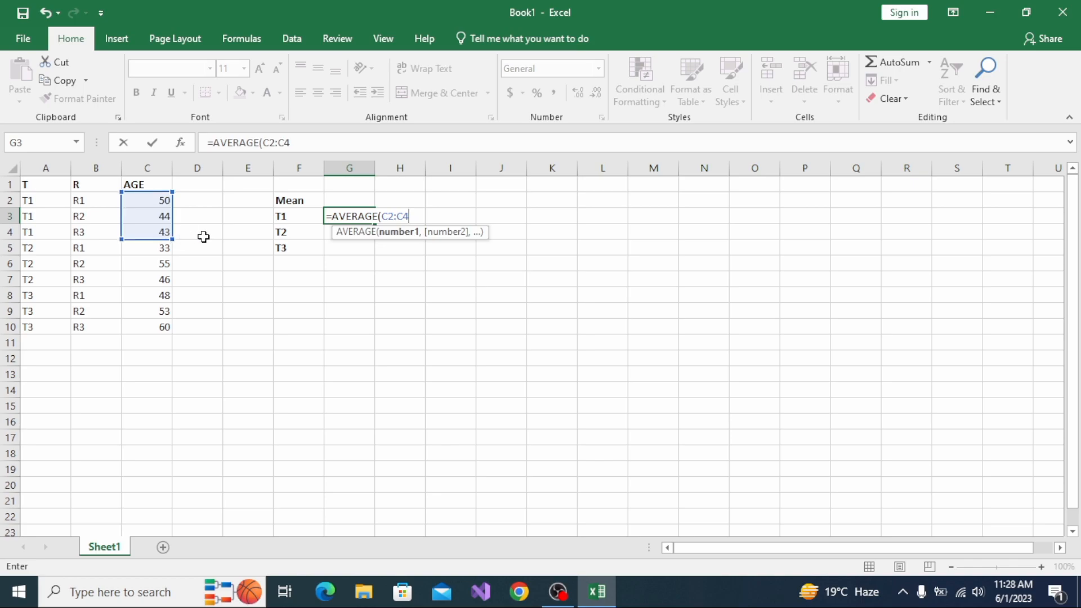
key("Return")
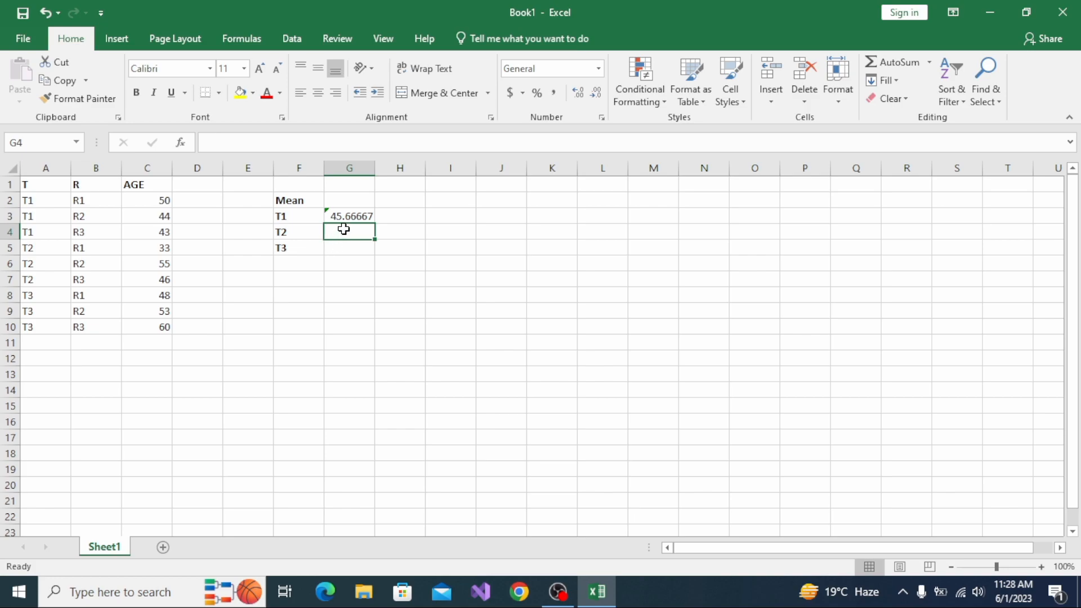
- Calculate the T2 mean in cell G4 with the AVERAGE function over C5:C7
type("=")
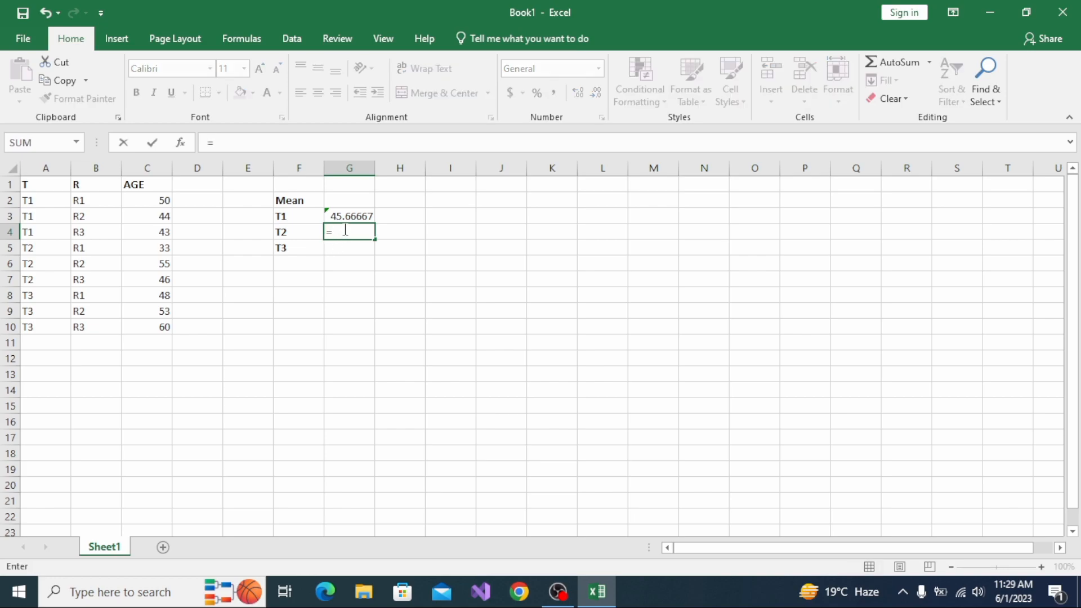
type("AV")
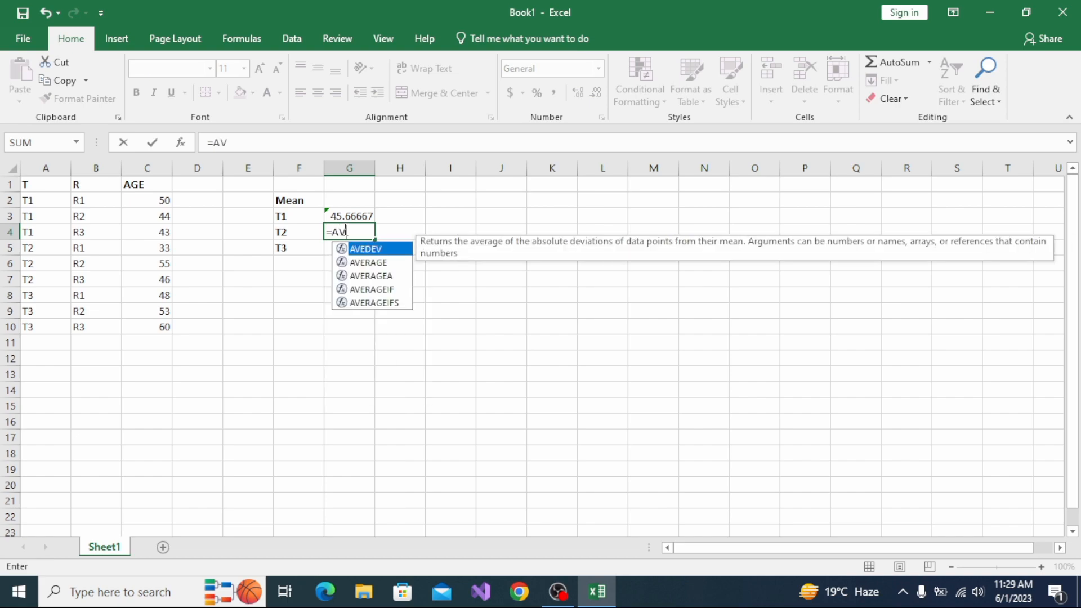
double_click(360, 262)
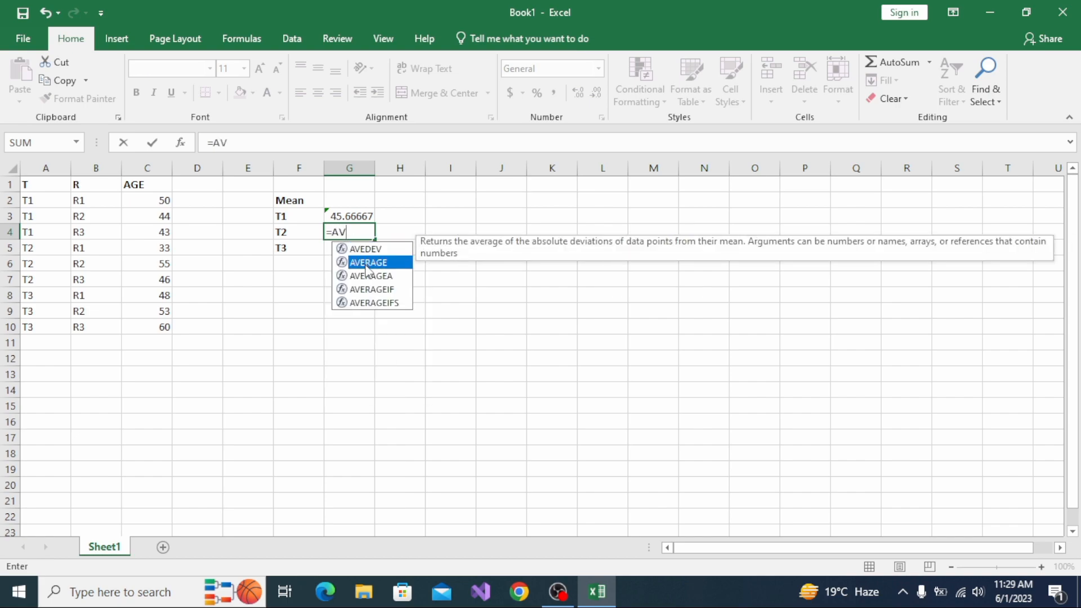
left_click(162, 249)
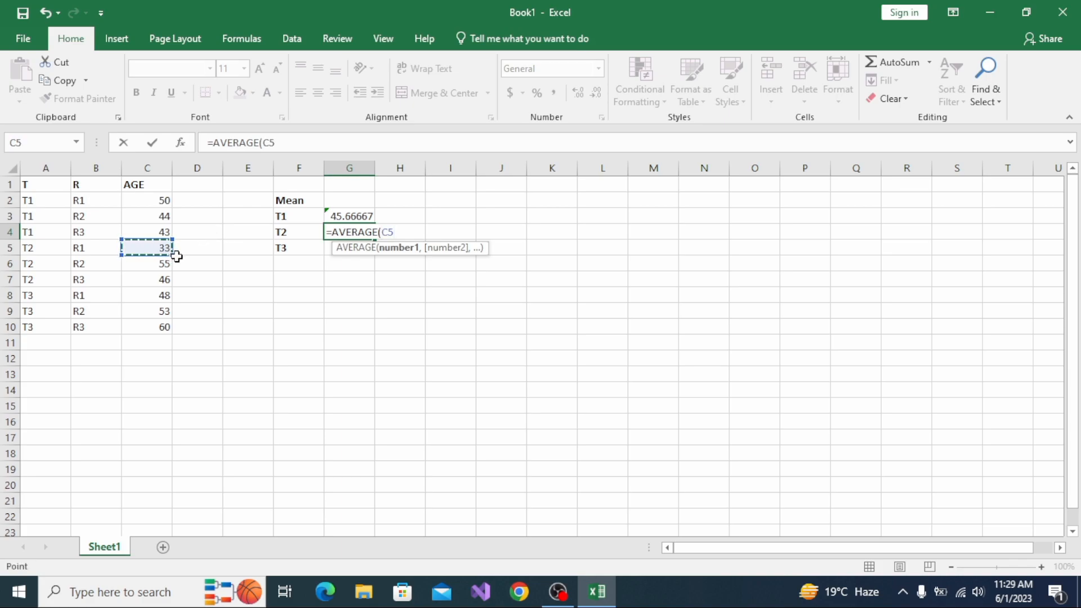
left_click_drag(168, 253, 169, 283)
key("Return")
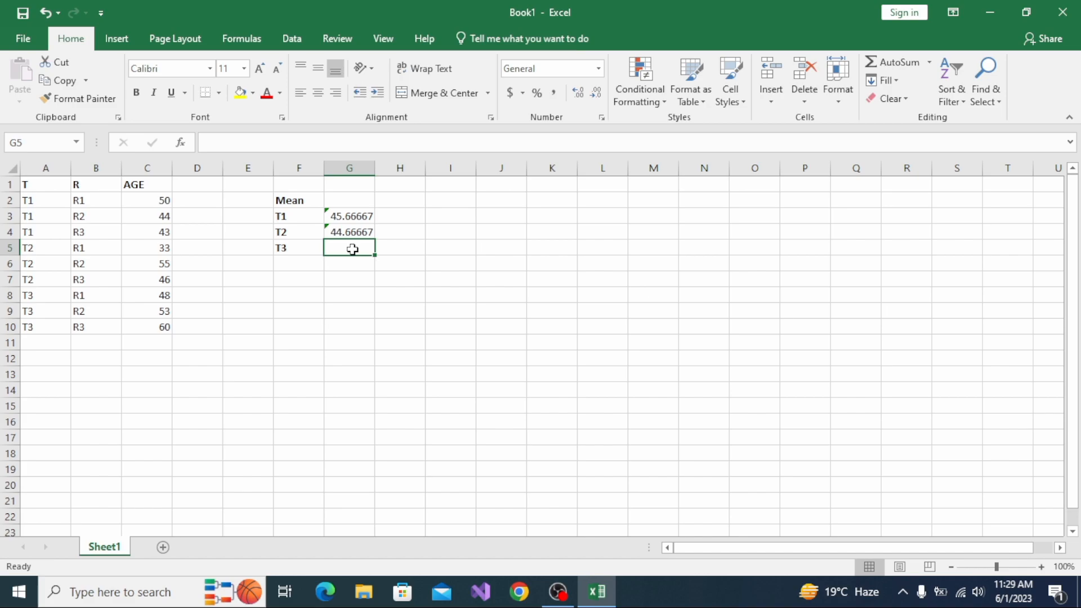
- Calculate the T3 mean in cell G5 with the AVERAGE function over C8:C10
type("=")
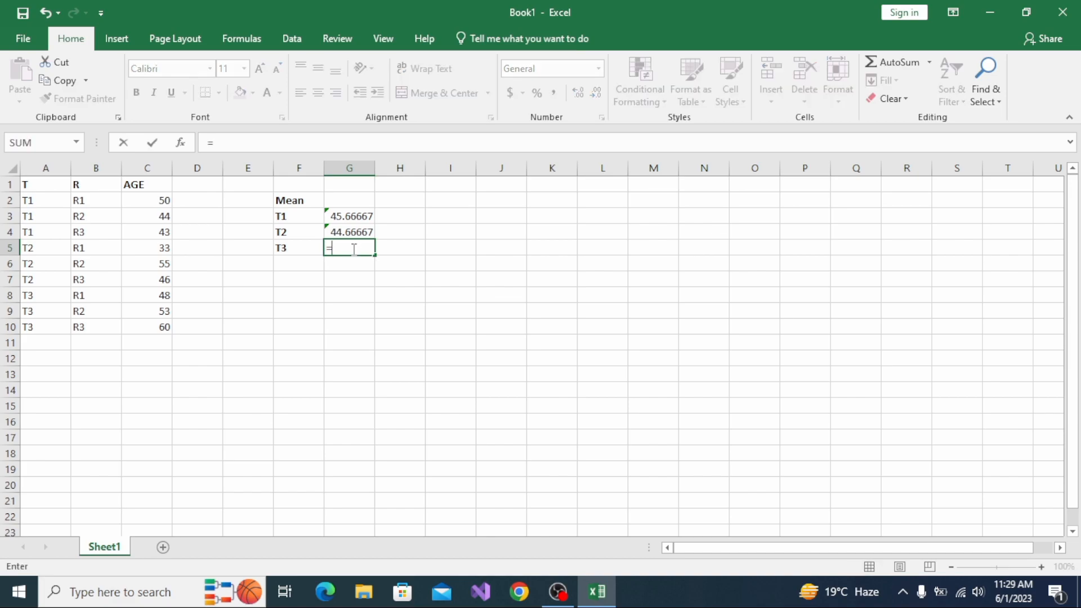
type("AV")
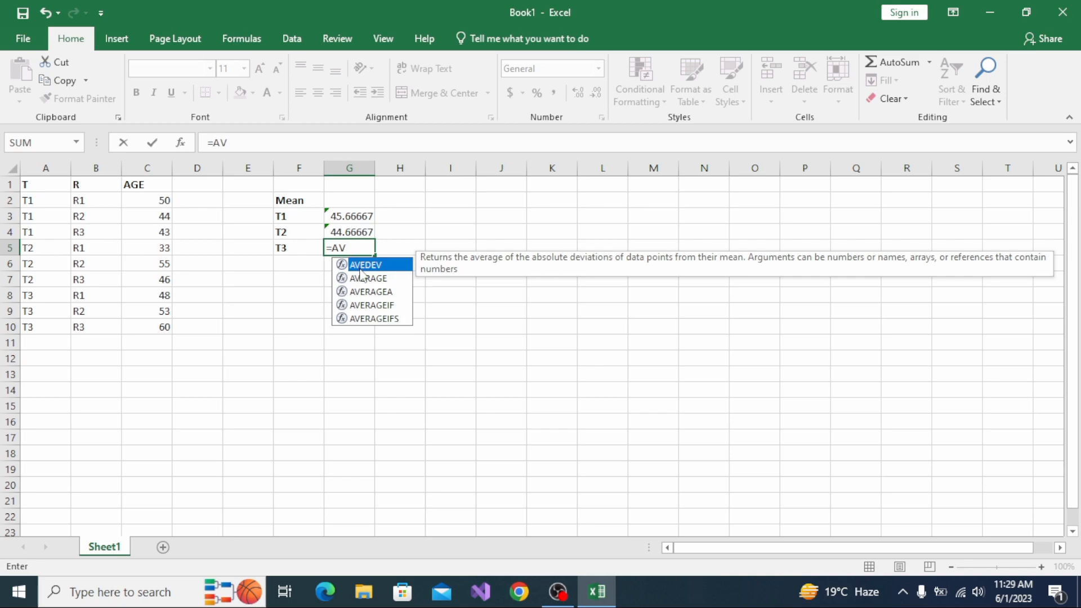
double_click(367, 280)
left_click(367, 279)
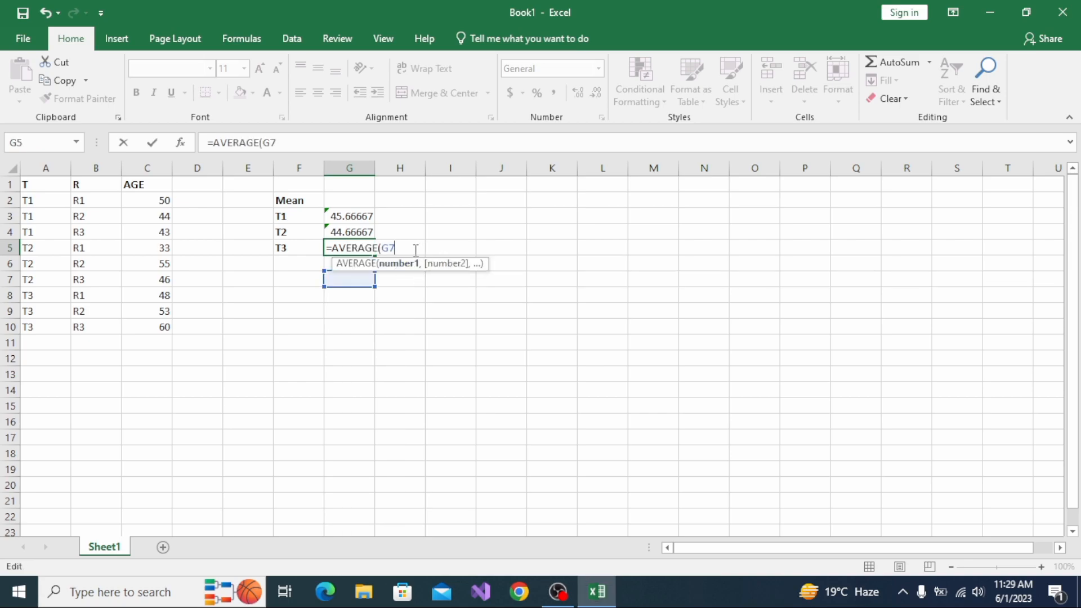
key("BackSpace")
key("BackSpace")
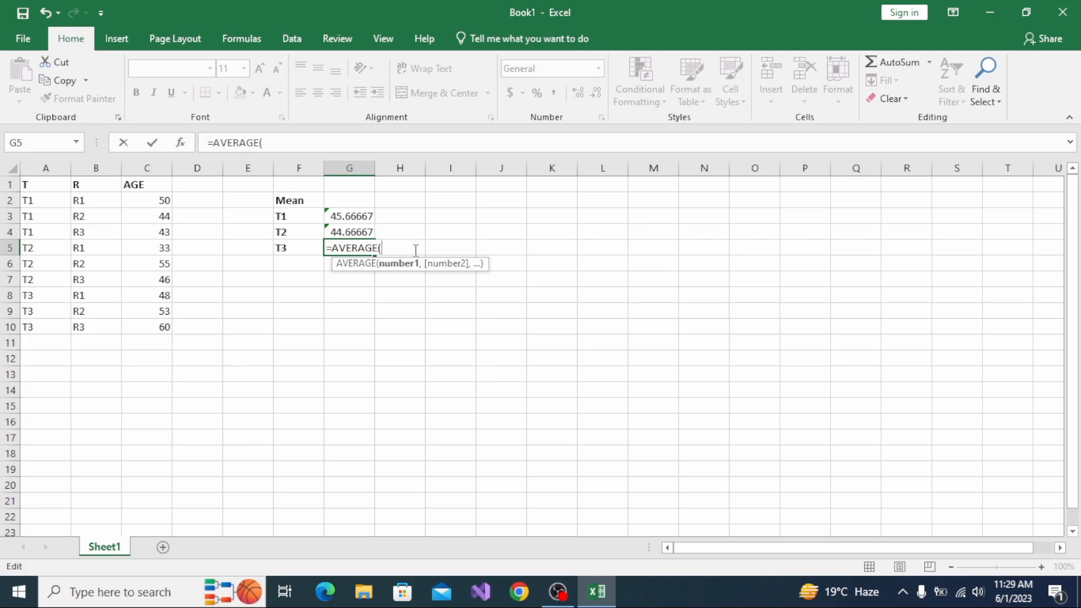
left_click(153, 297)
left_click_drag(166, 289, 167, 328)
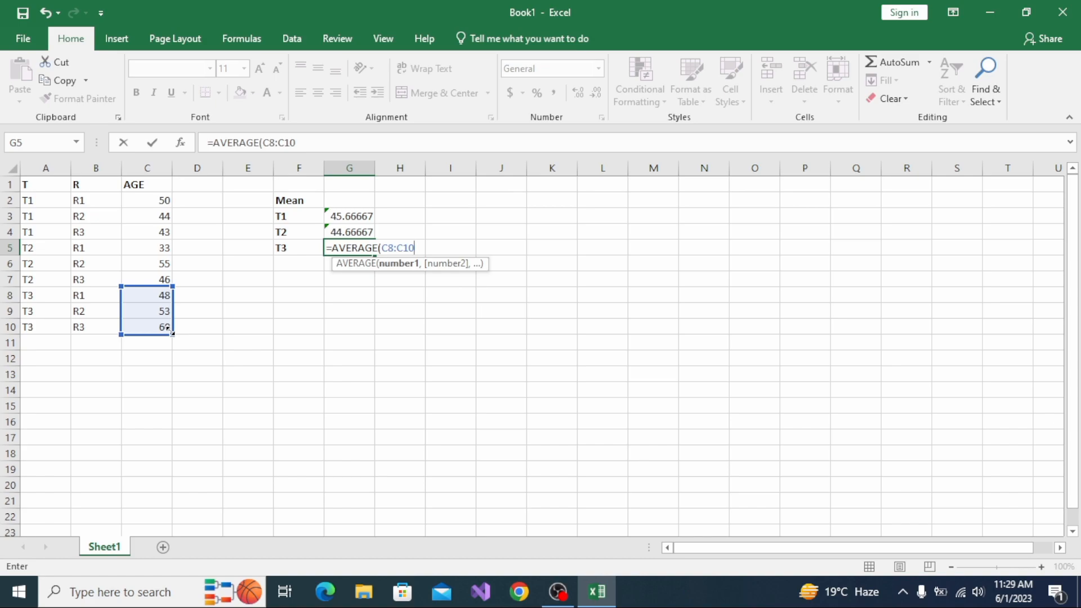
key("Return")
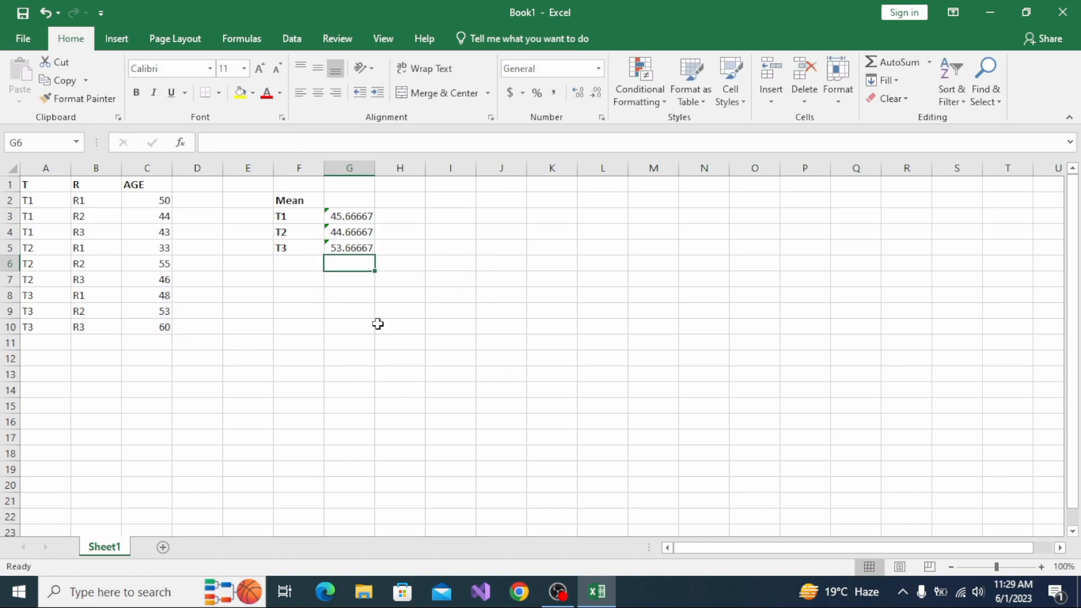
- Enter the bold heading SE in cell F7, below the block of means
left_click(294, 281)
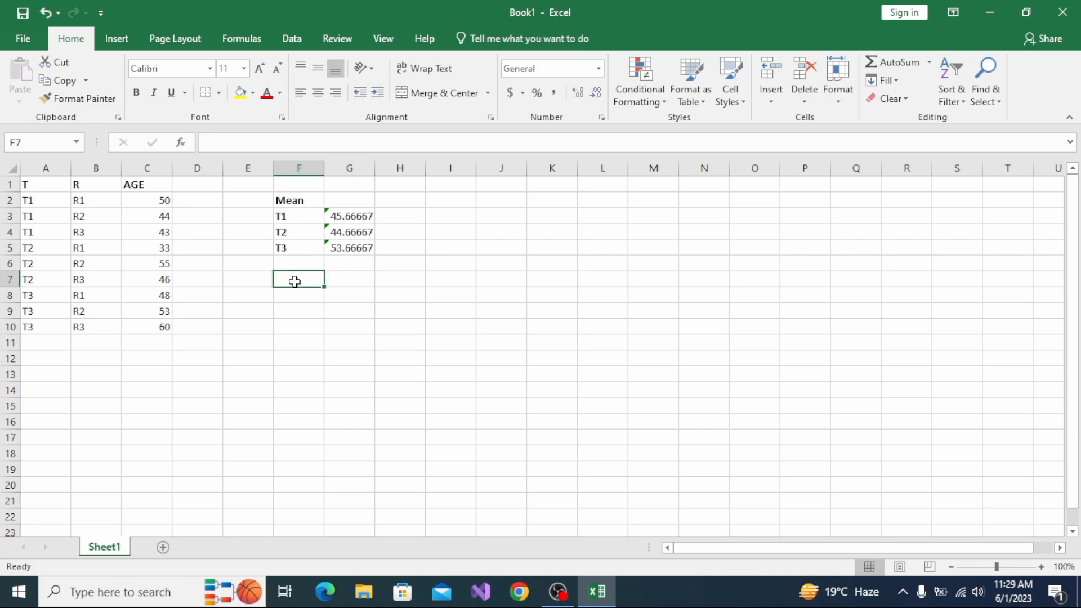
key("ctrl+b")
type("SE")
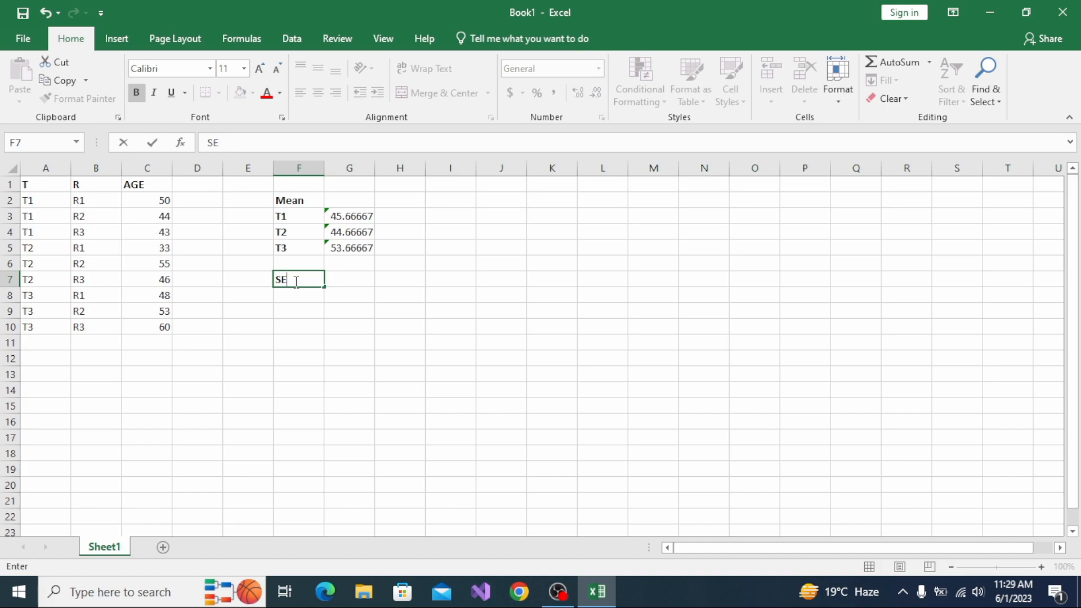
key("Return")
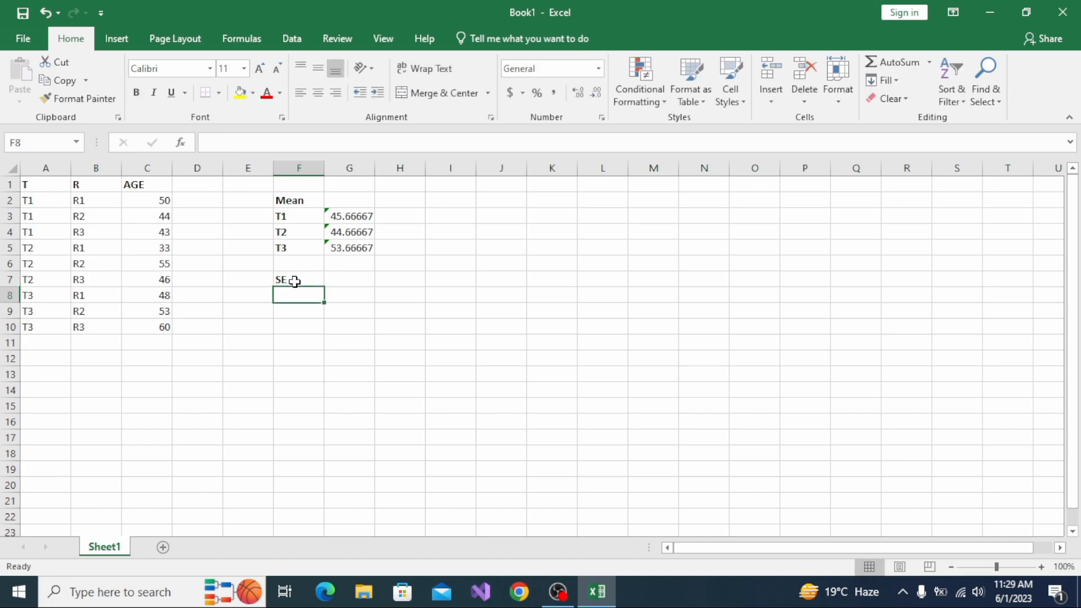
- Enter the bold labels T1, T2 and T3 in cells F8 to F10 under the SE heading
key("ctrl+b")
type("T1")
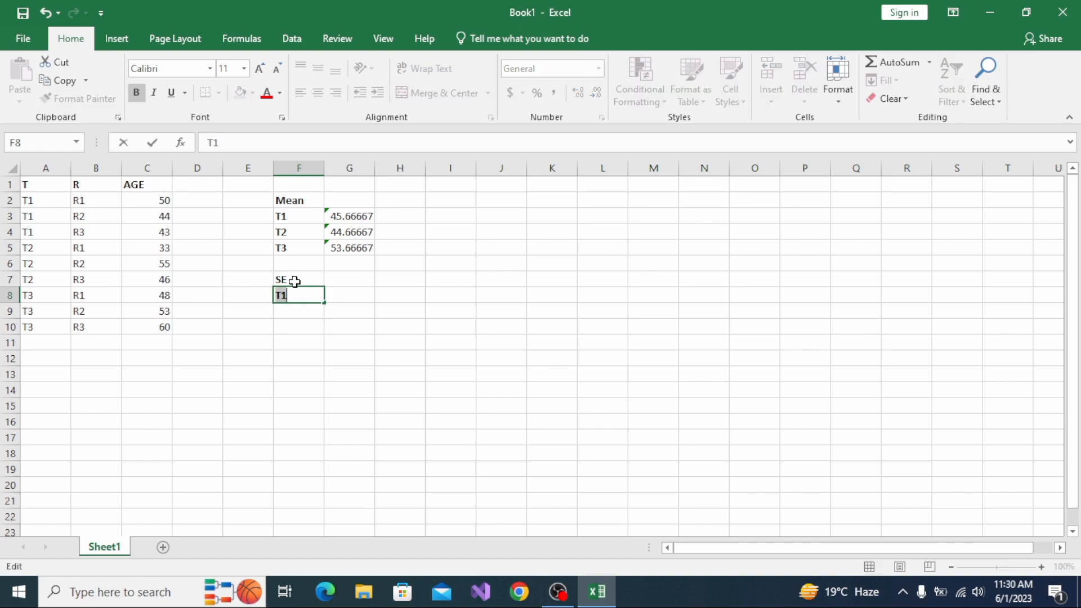
left_click(303, 314)
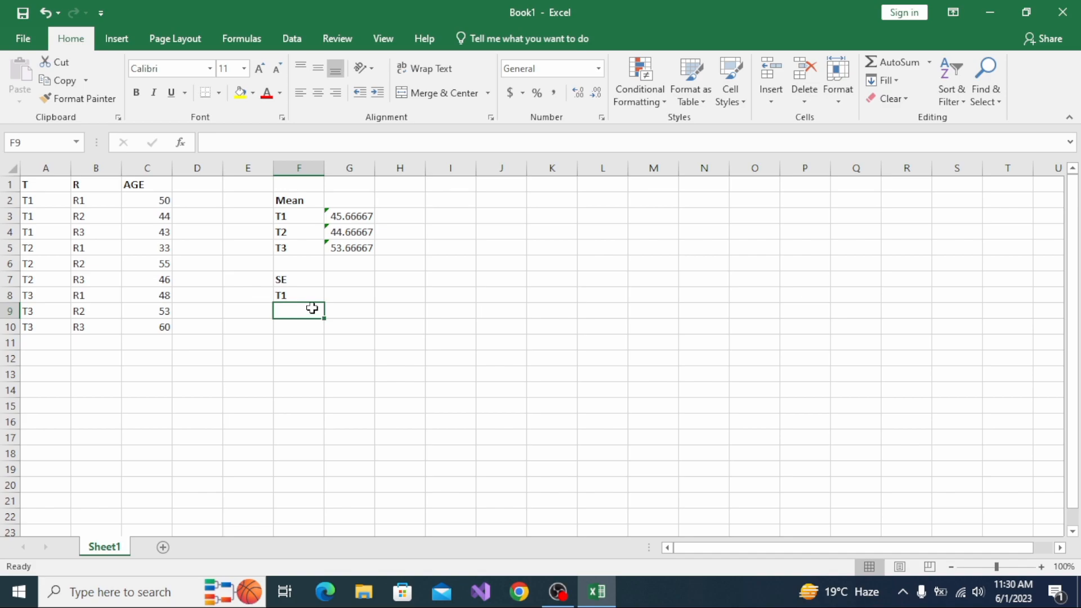
type("T2")
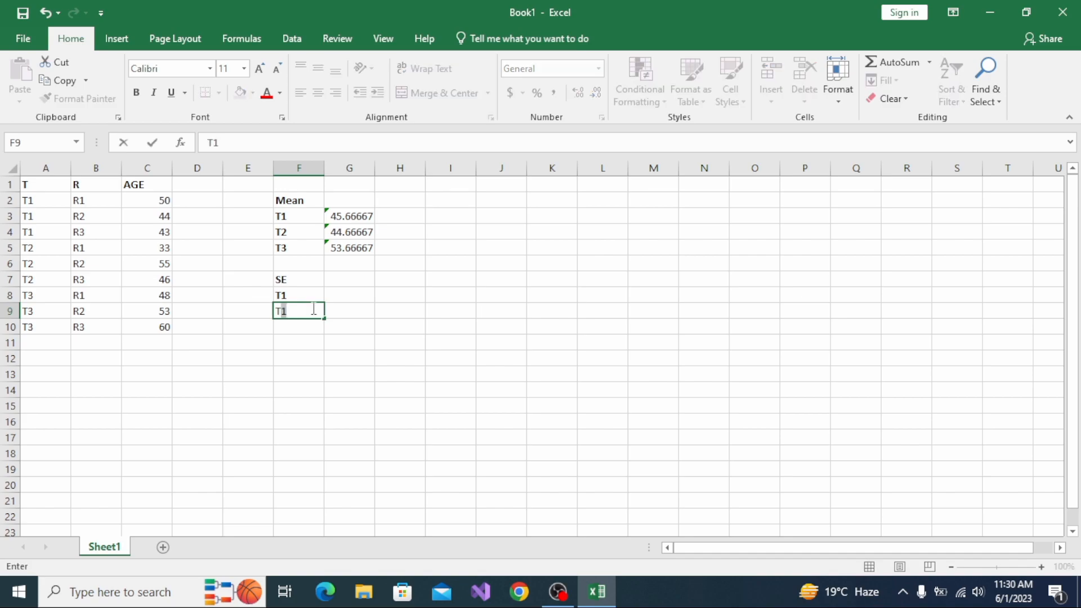
key("BackSpace")
key("BackSpace")
key("ctrl+b")
type("T2")
key("Return")
key("ctrl+b")
type("T3")
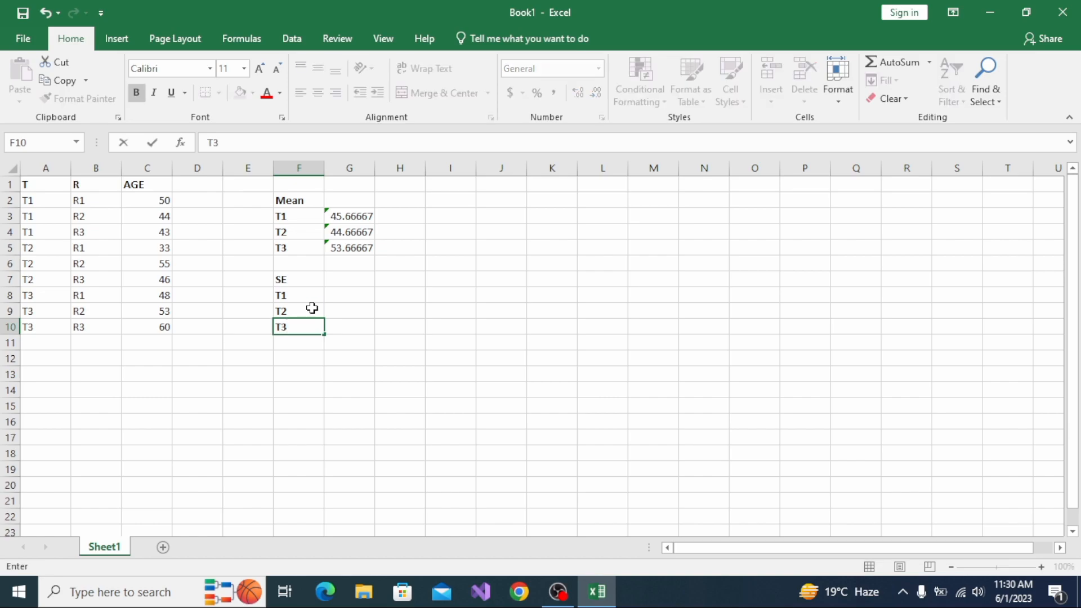
- Write the T1 standard error formula in cell G8 as =STDEV(C2:C4) followed directly by 1.73
left_click(347, 300)
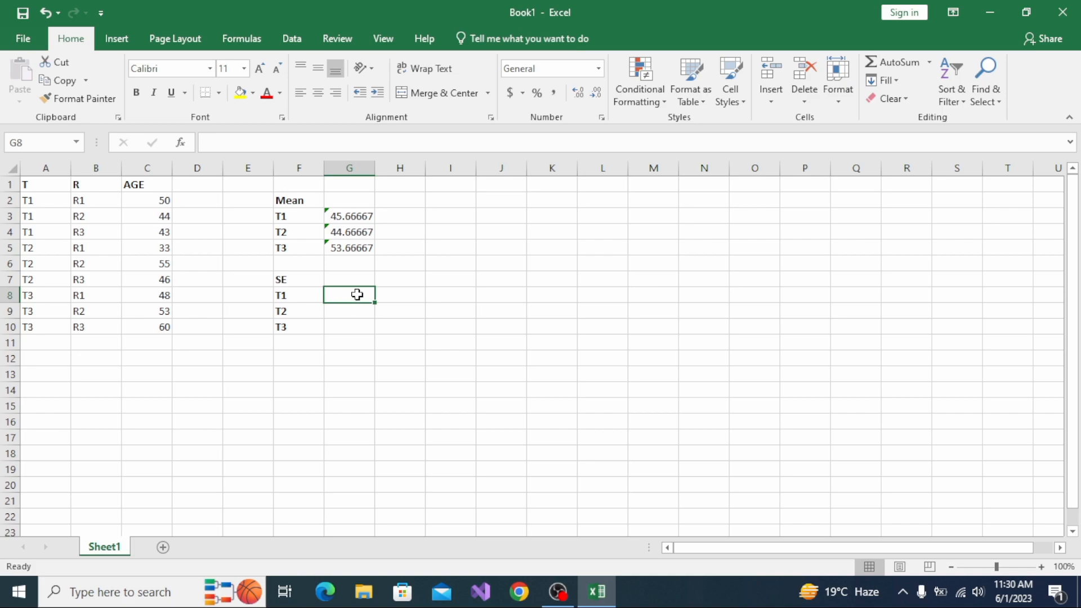
type("=")
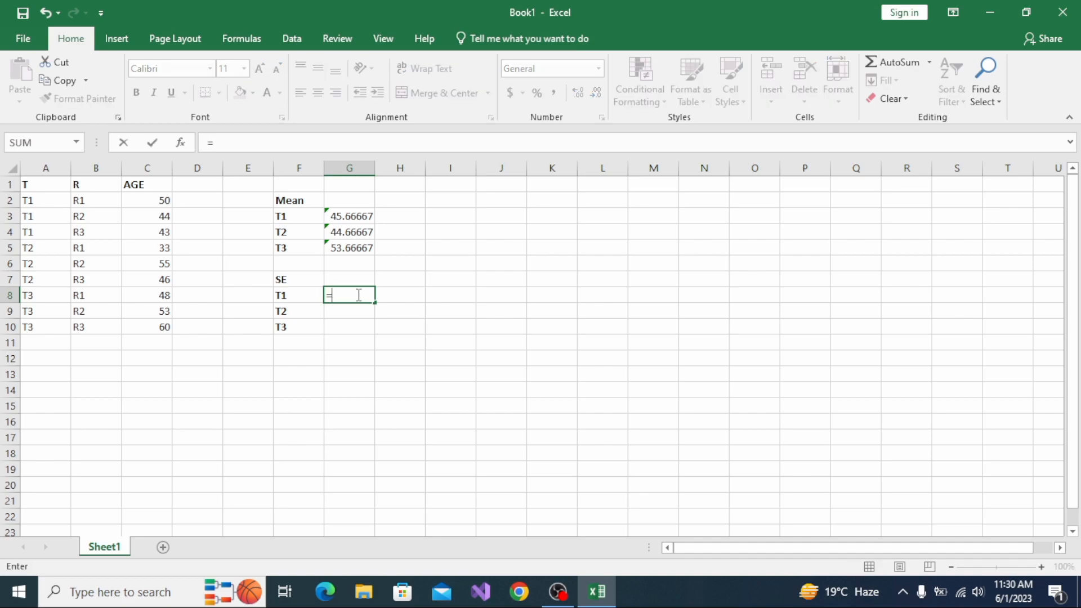
type("S")
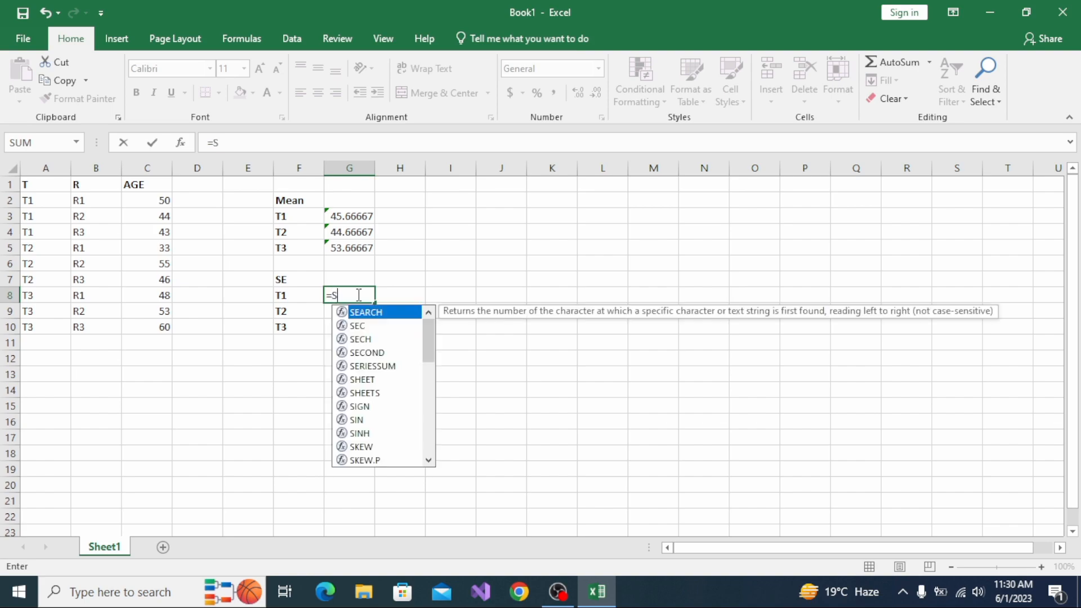
type("TD")
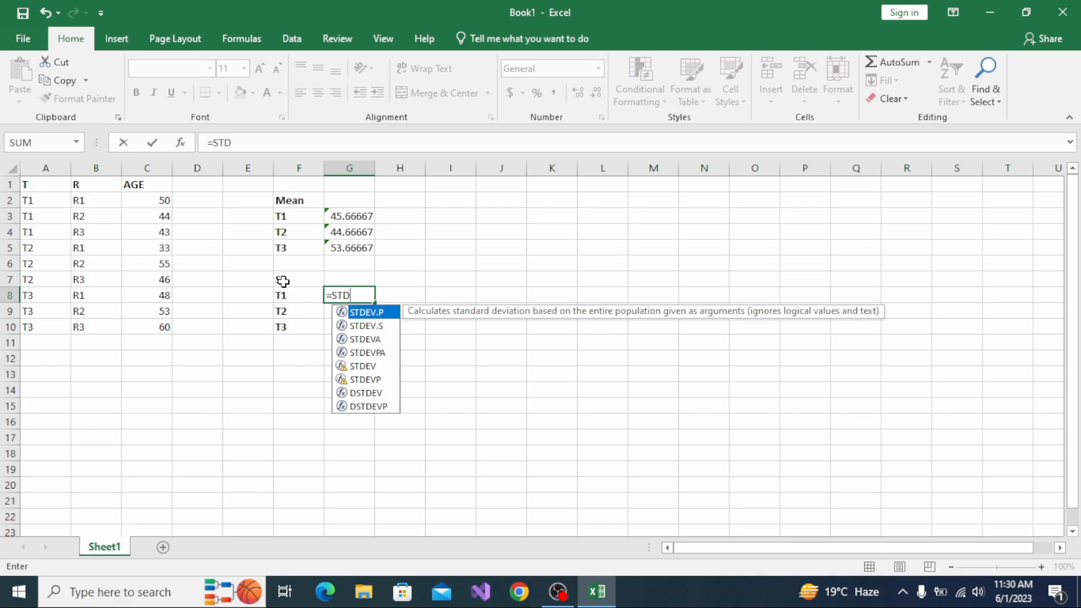
left_click(364, 369)
double_click(365, 367)
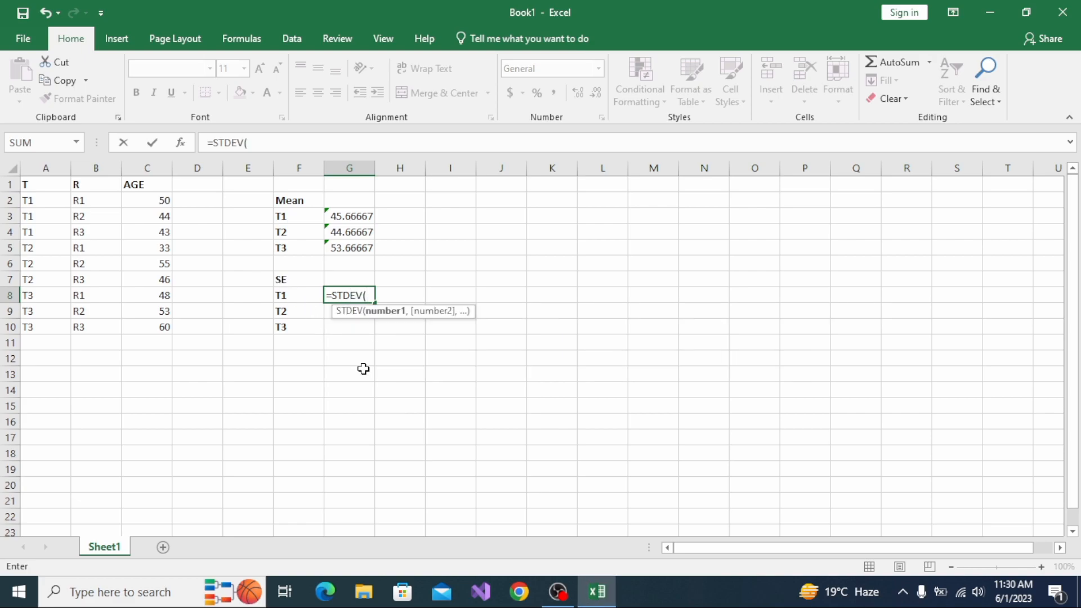
left_click(155, 205)
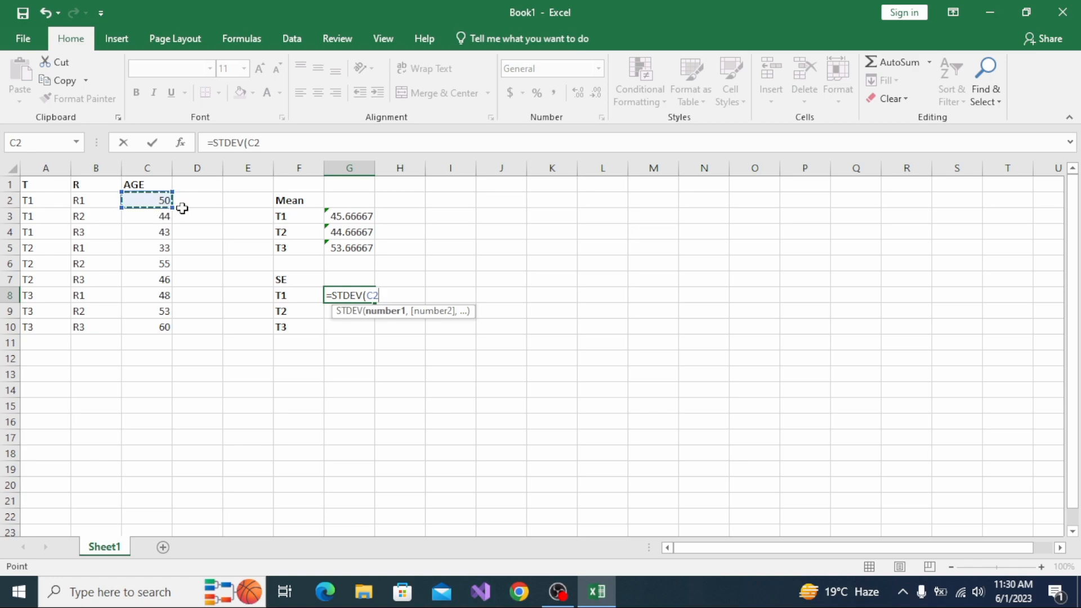
left_click_drag(173, 207, 173, 239)
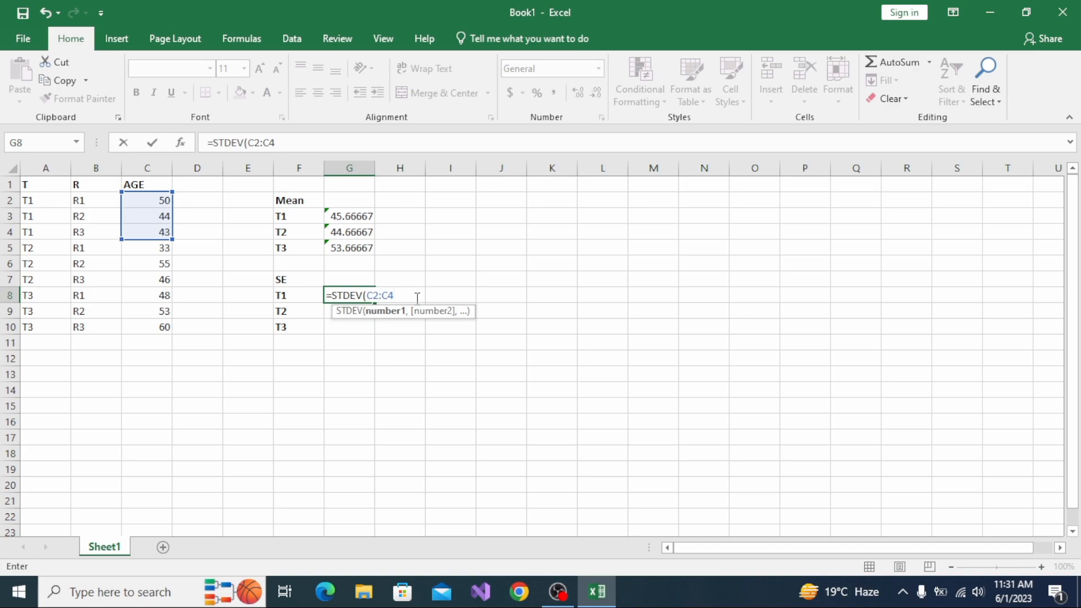
type(")")
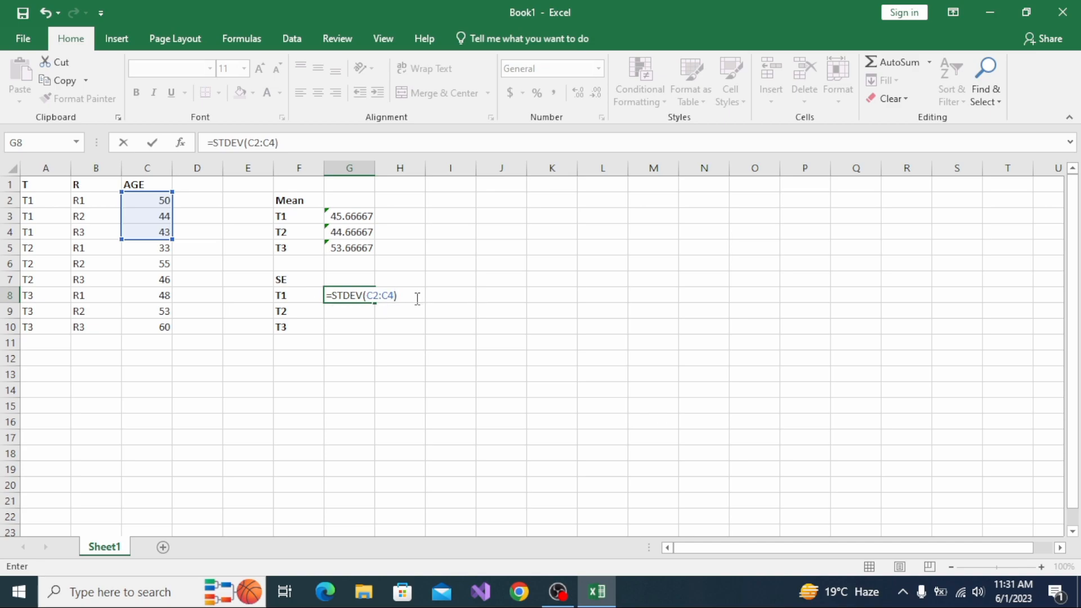
type("1.73")
- Switch to the Windows Calculator, compute the square root of 3, and return to the worksheet
left_click(167, 601)
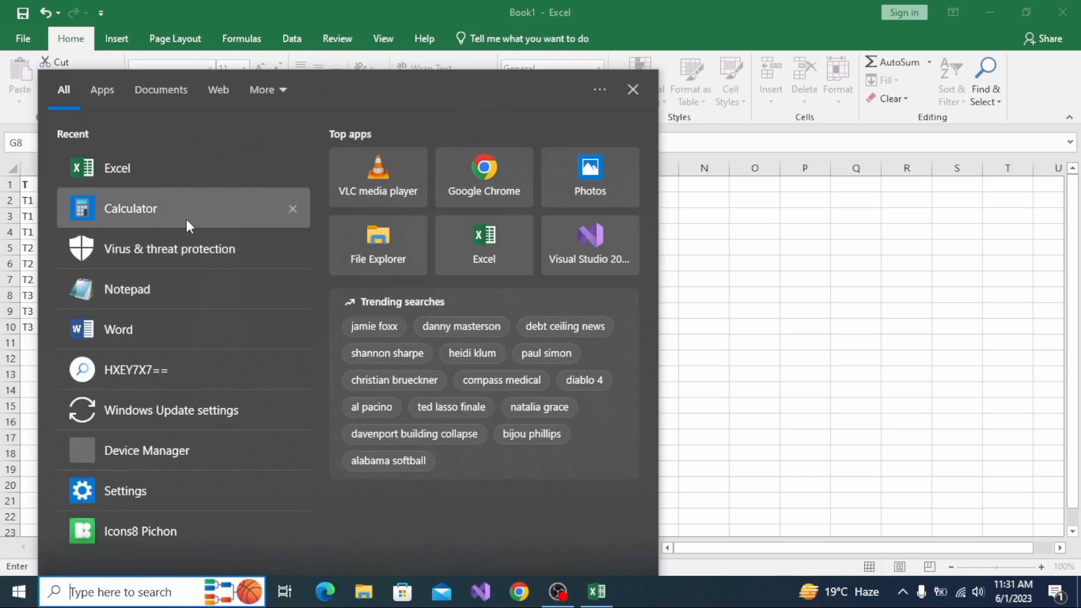
left_click(178, 210)
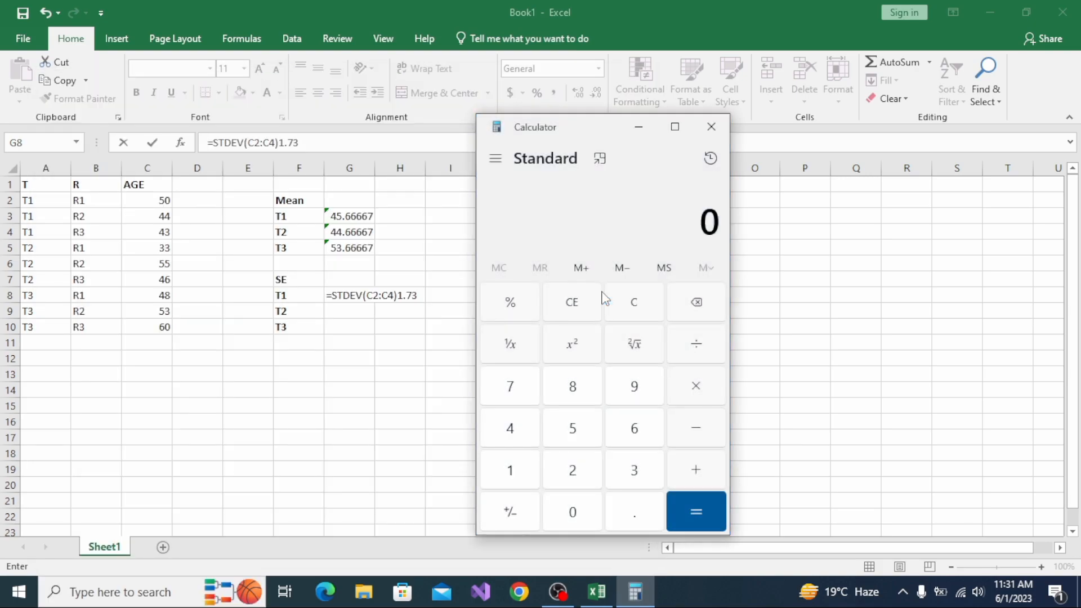
left_click(641, 476)
left_click(634, 344)
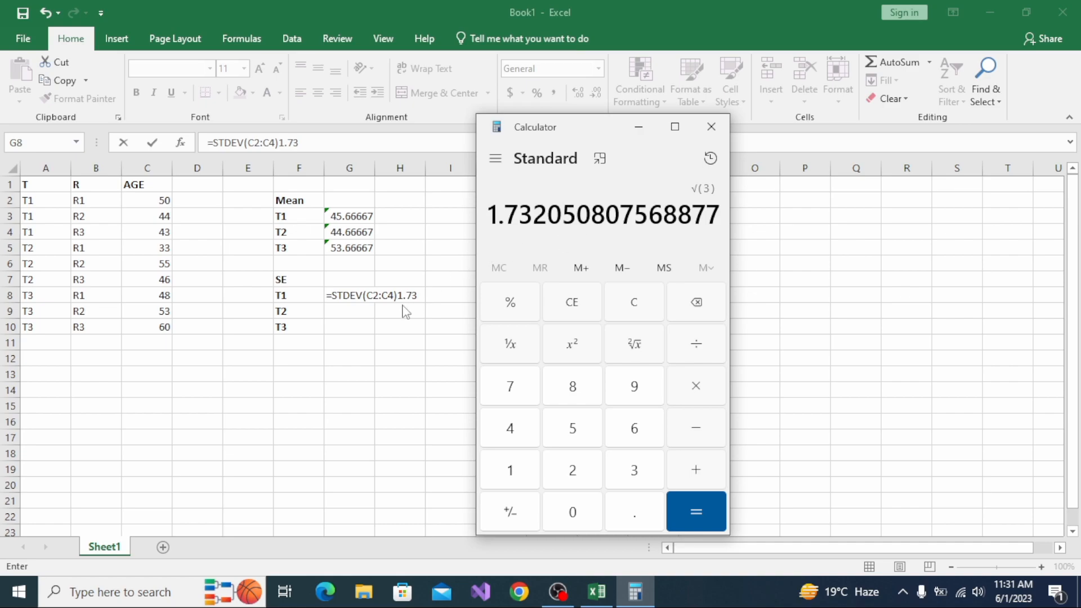
left_click(638, 126)
- Commit the formula in cell G8, accepting Excel's suggested correction to =STDEV(C2:C4)*1.73
key("Return")
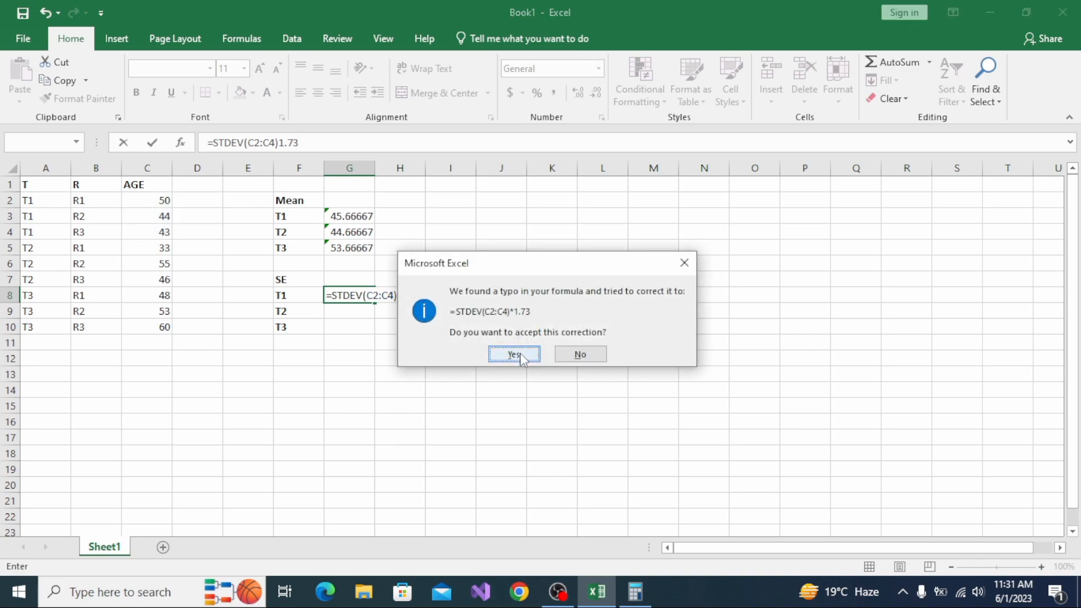
left_click(683, 263)
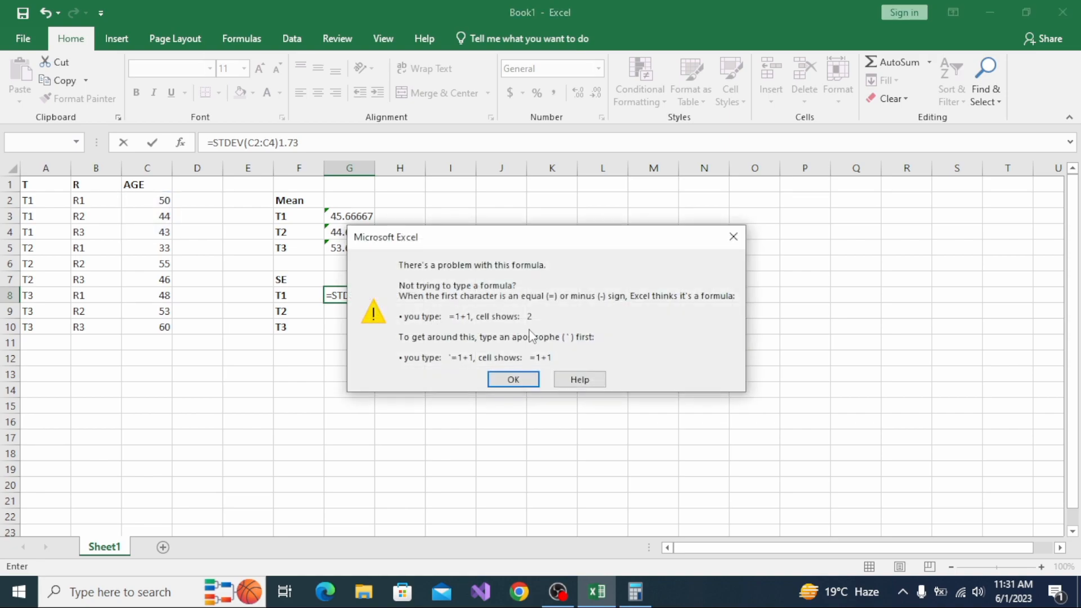
left_click(533, 384)
key("Return")
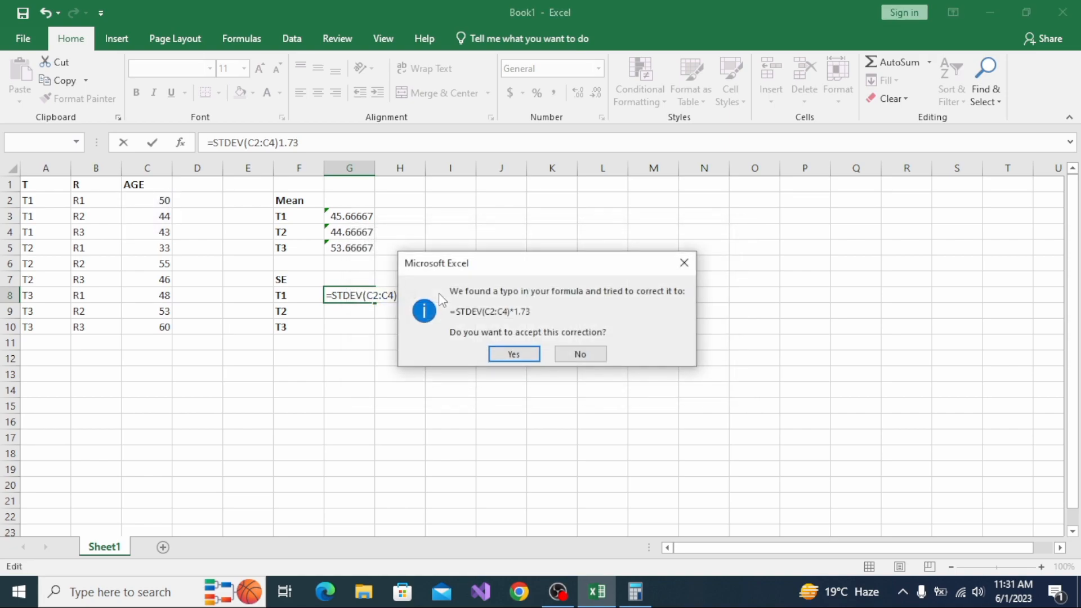
left_click(514, 354)
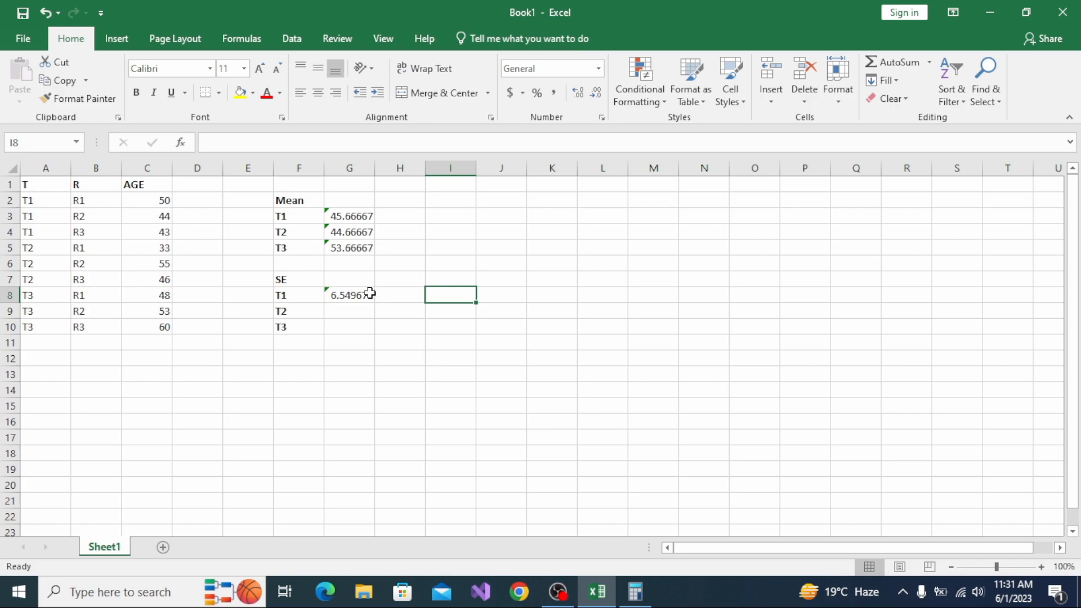
- Change the T1 formula in cell G8 to divide by 1.73, giving =STDEV(C2:C4)/1.73, and review it
left_click(348, 302)
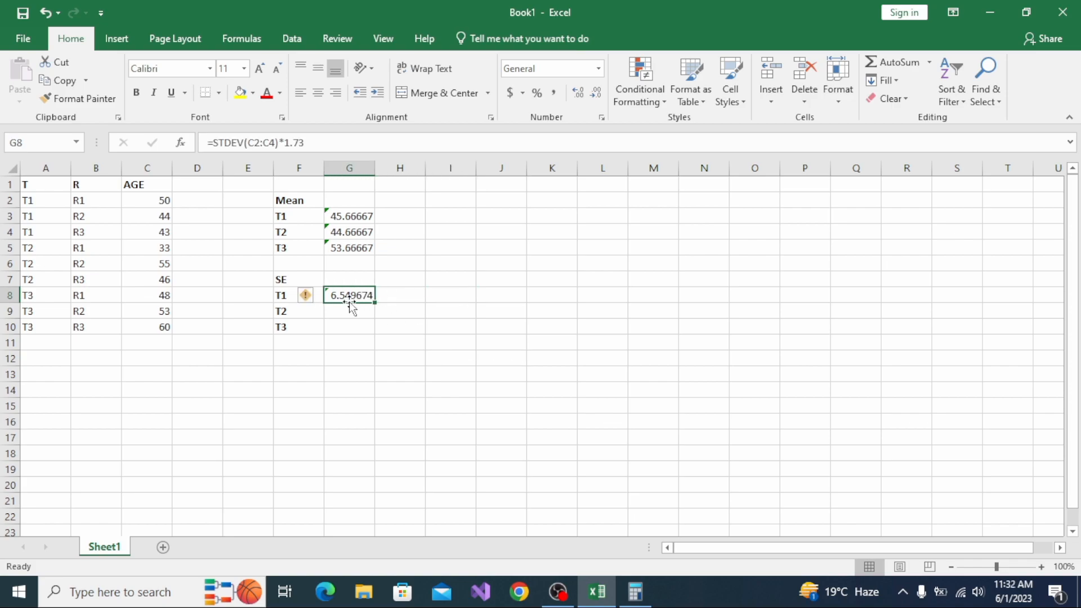
left_click(290, 143)
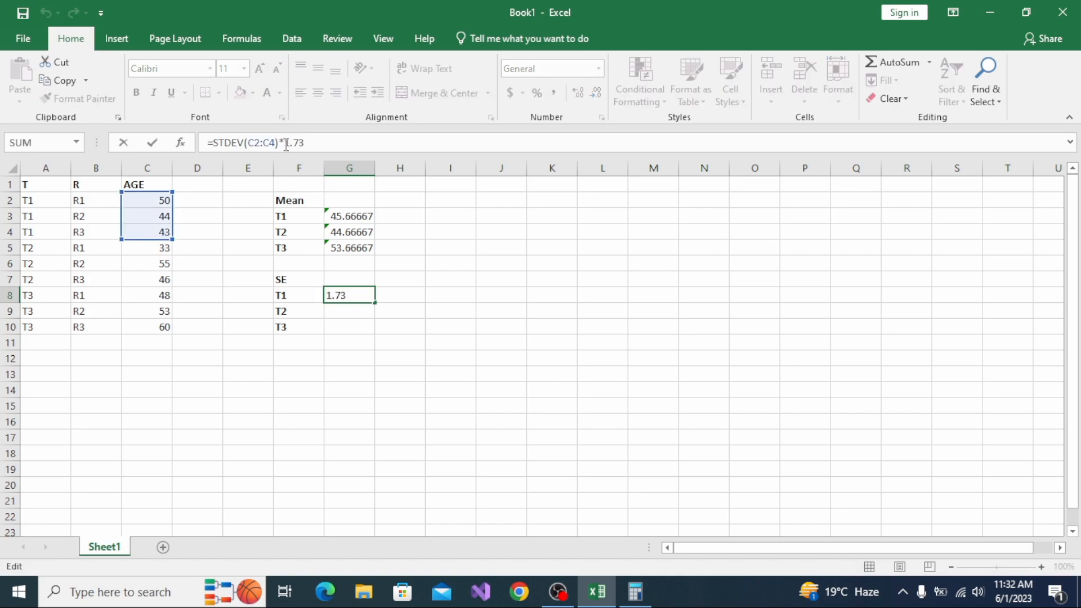
key("BackSpace")
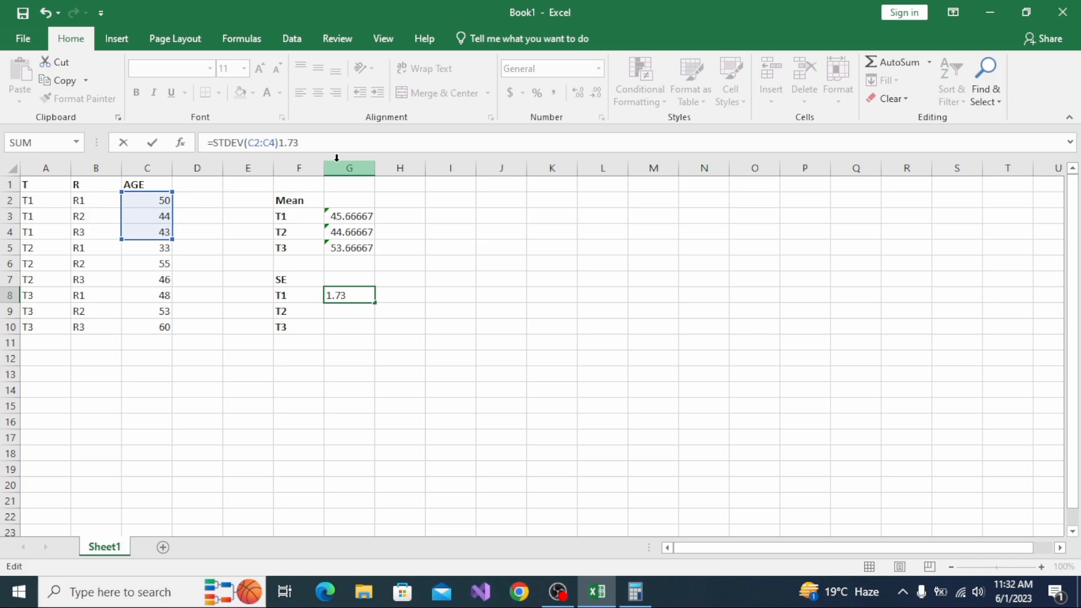
type("/")
key("Return")
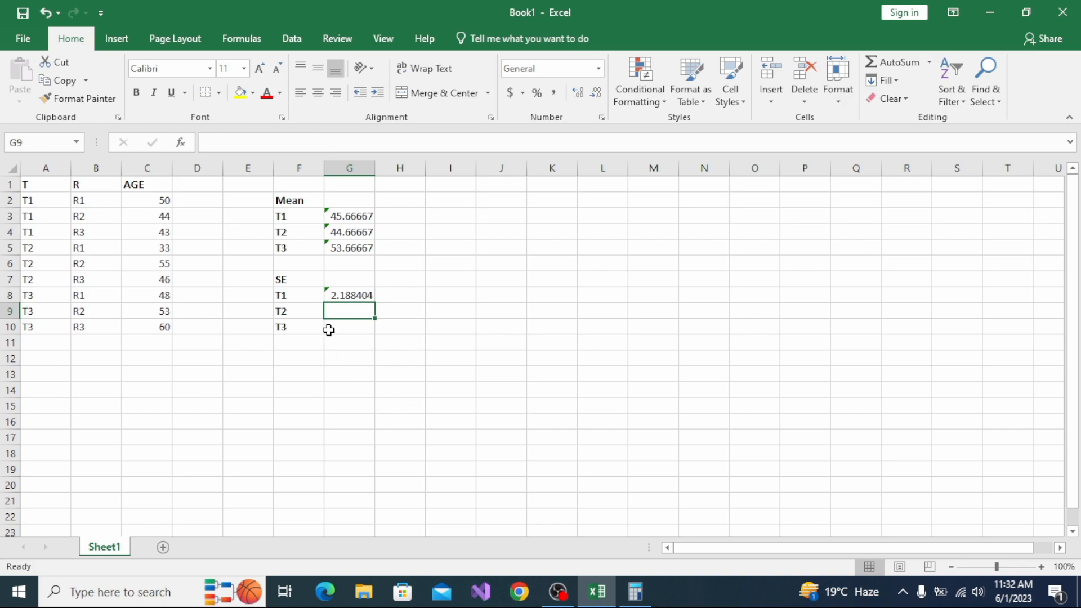
left_click(343, 295)
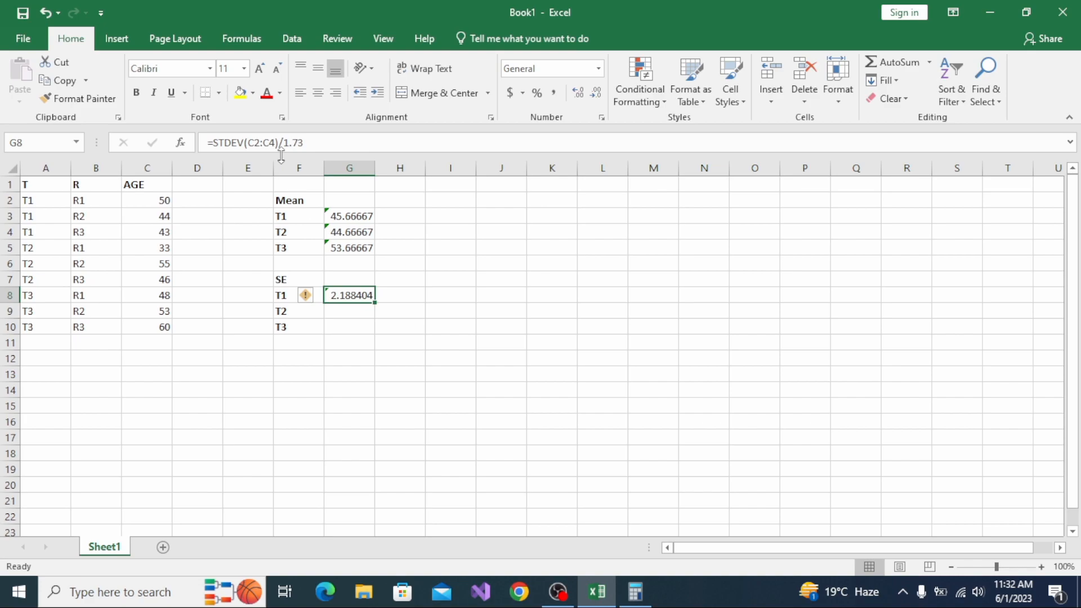
left_click(341, 309)
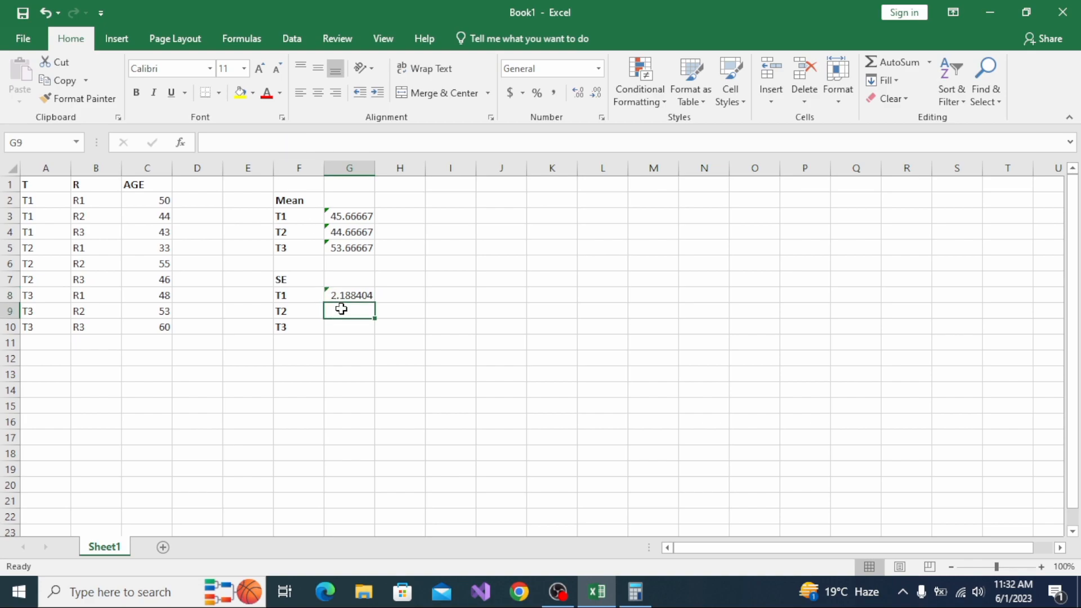
type("=STD")
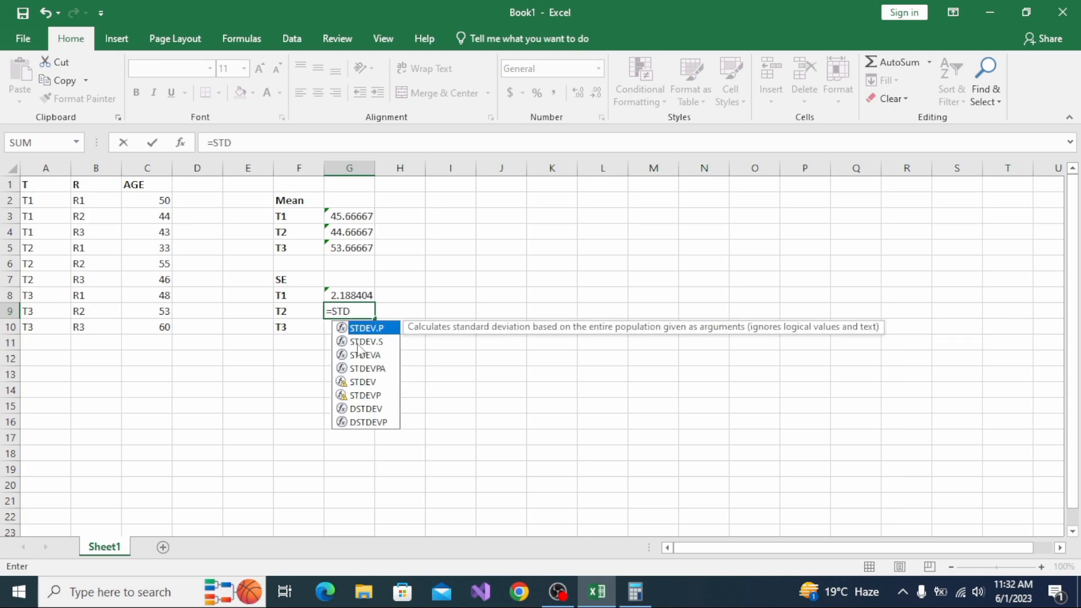
left_click(362, 382)
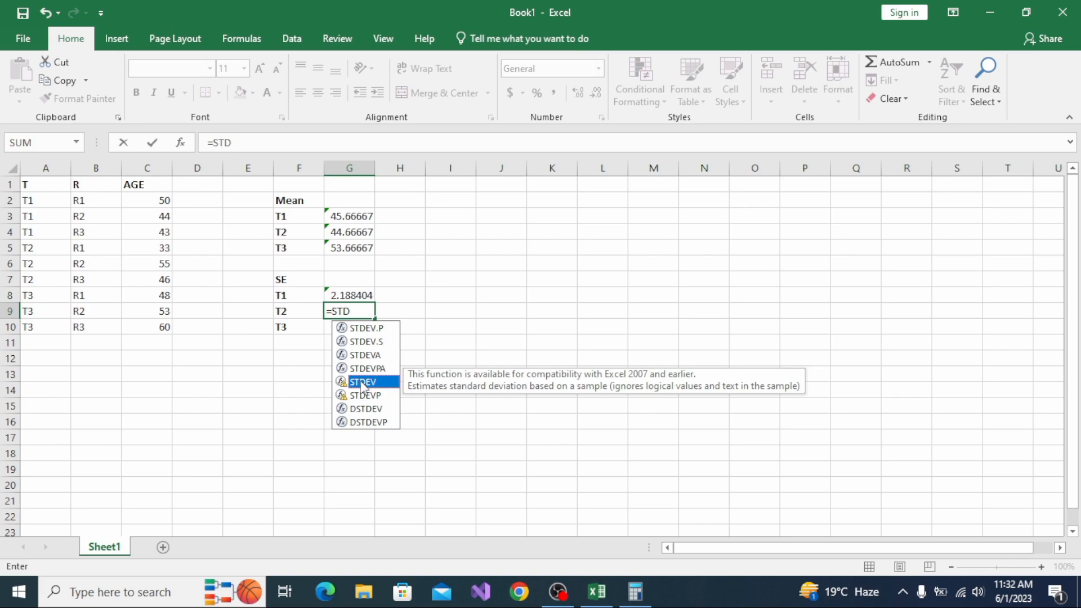
double_click(361, 382)
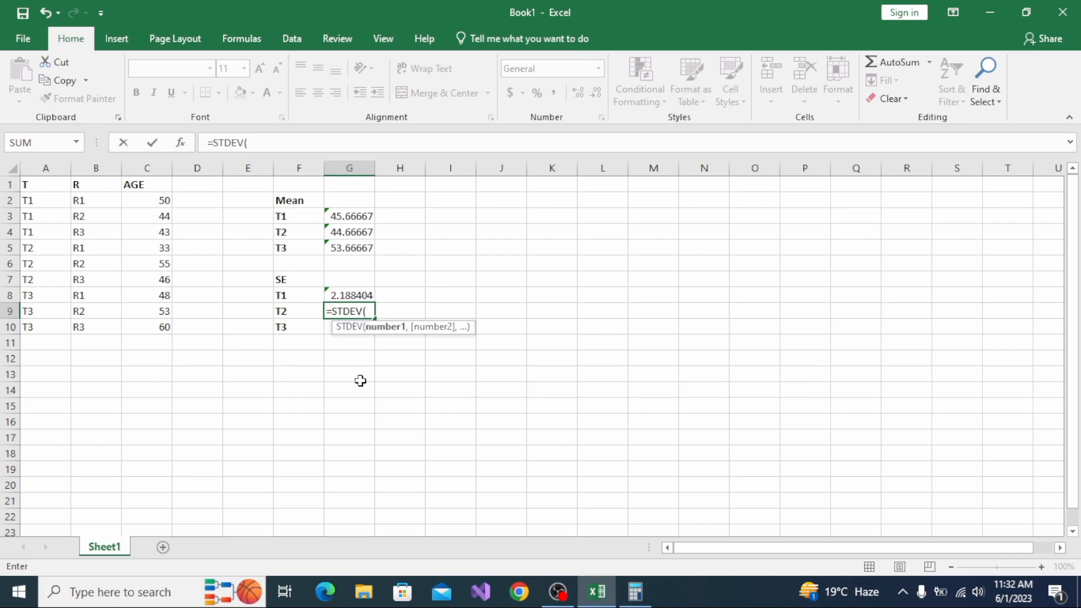
left_click(143, 252)
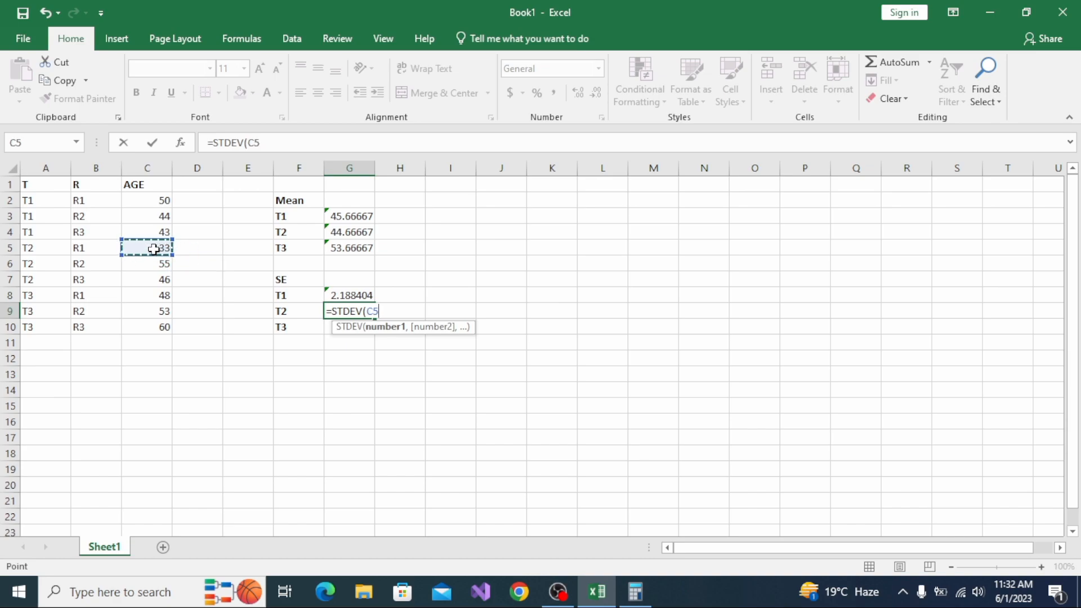
mouse_move(165, 255)
left_mouse_down()
mouse_move(167, 279)
mouse_move(167, 249)
left_mouse_up()
left_click(173, 257)
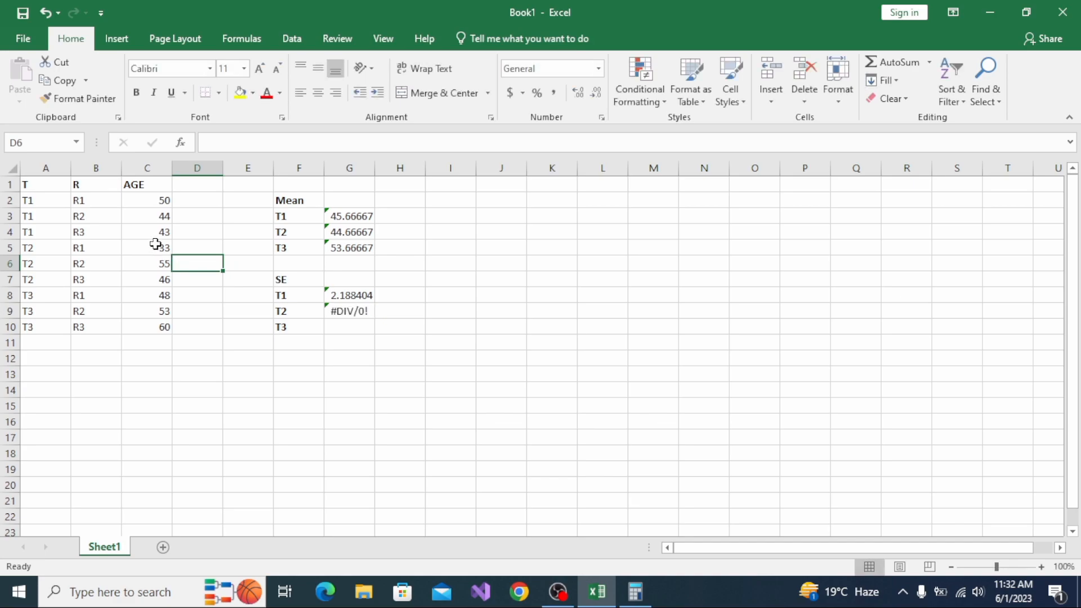
left_click(370, 310)
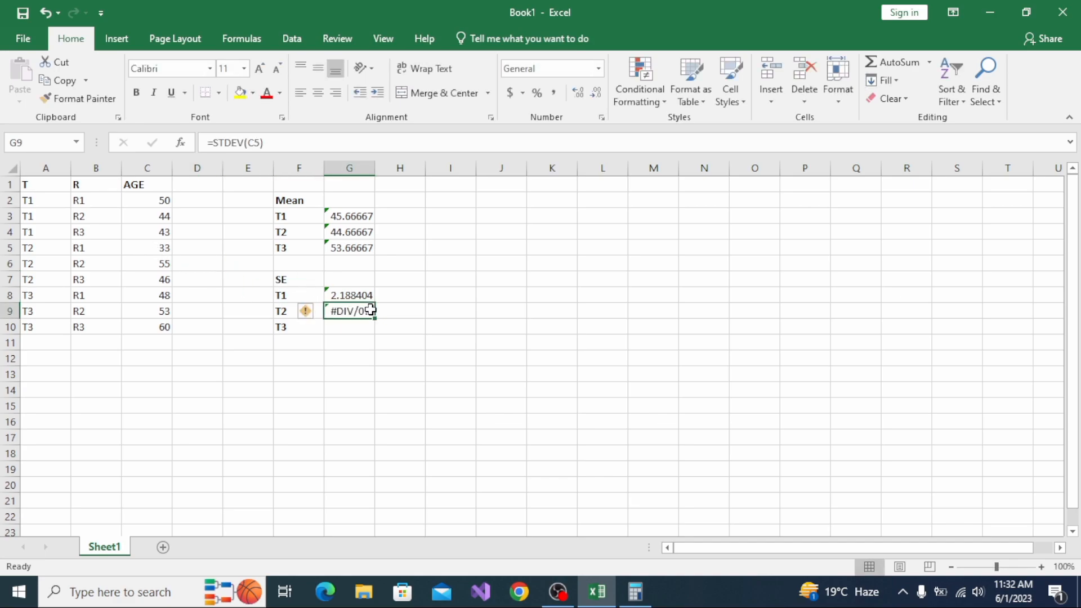
key("Delete")
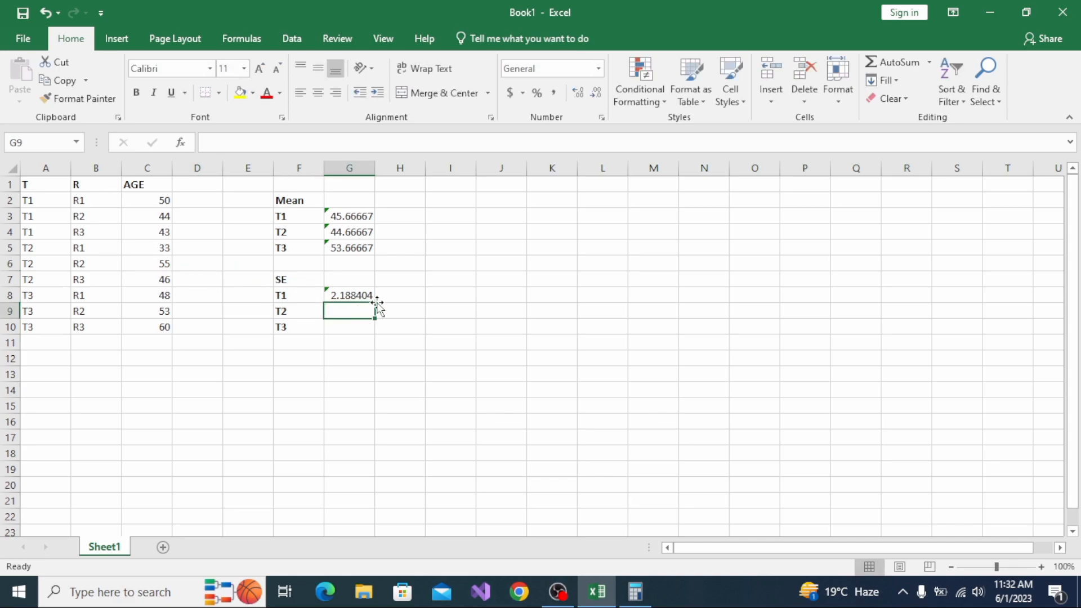
- Enter the T2 standard error formula =STDEV(C5:C7)/1.73 in cell G9
type("=")
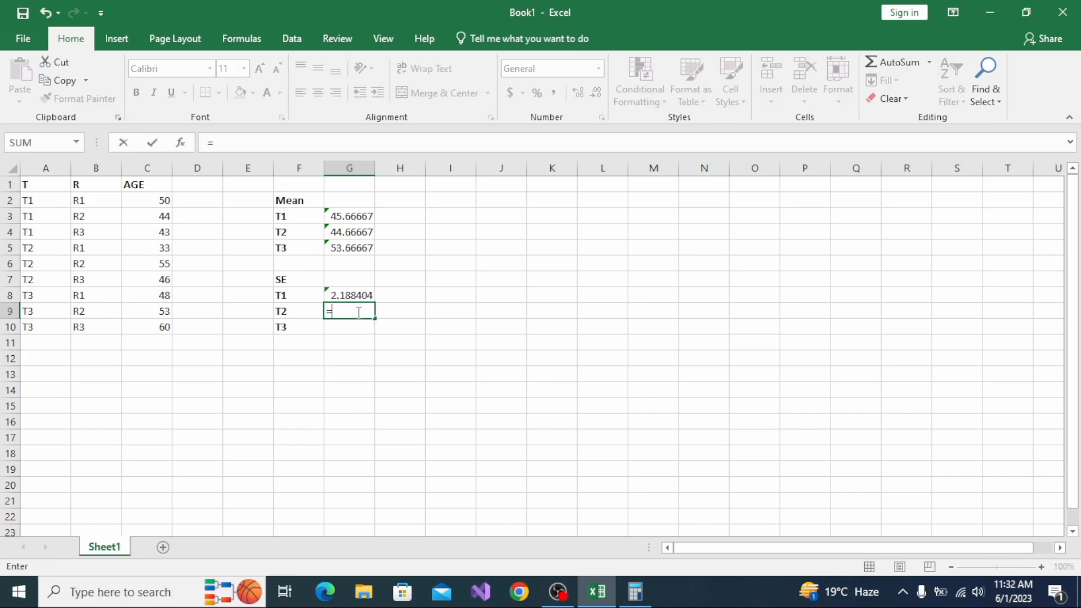
type("STD")
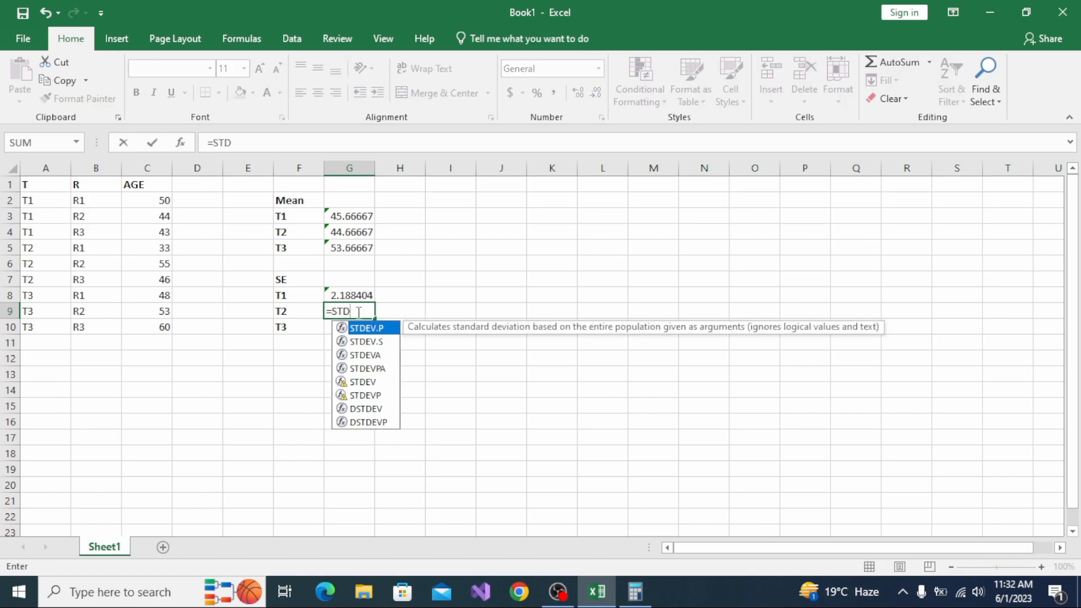
double_click(364, 381)
left_click(148, 251)
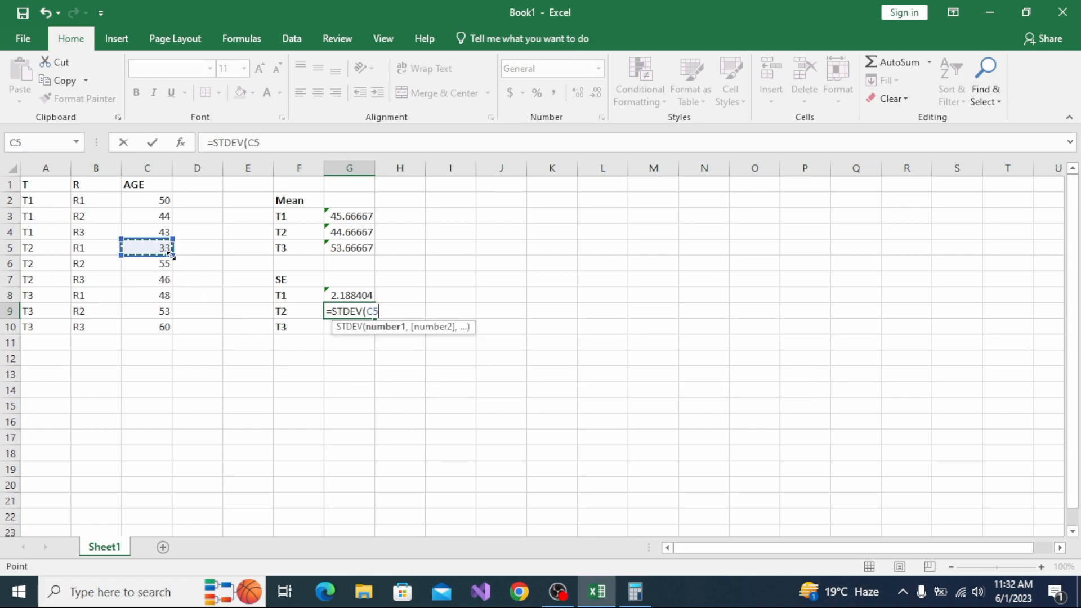
left_click_drag(168, 260, 168, 284)
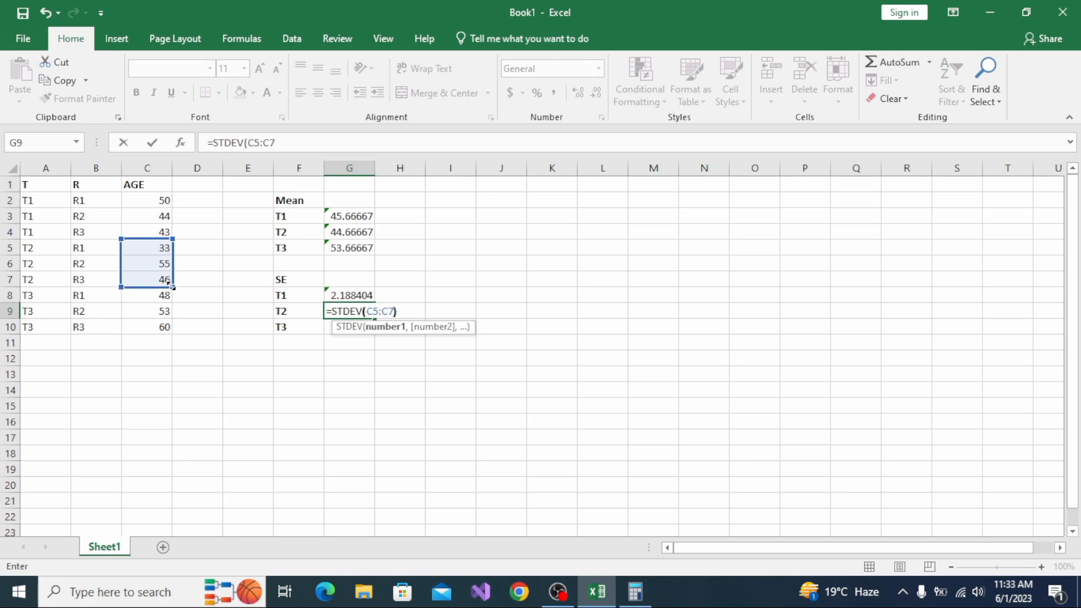
type(")/1")
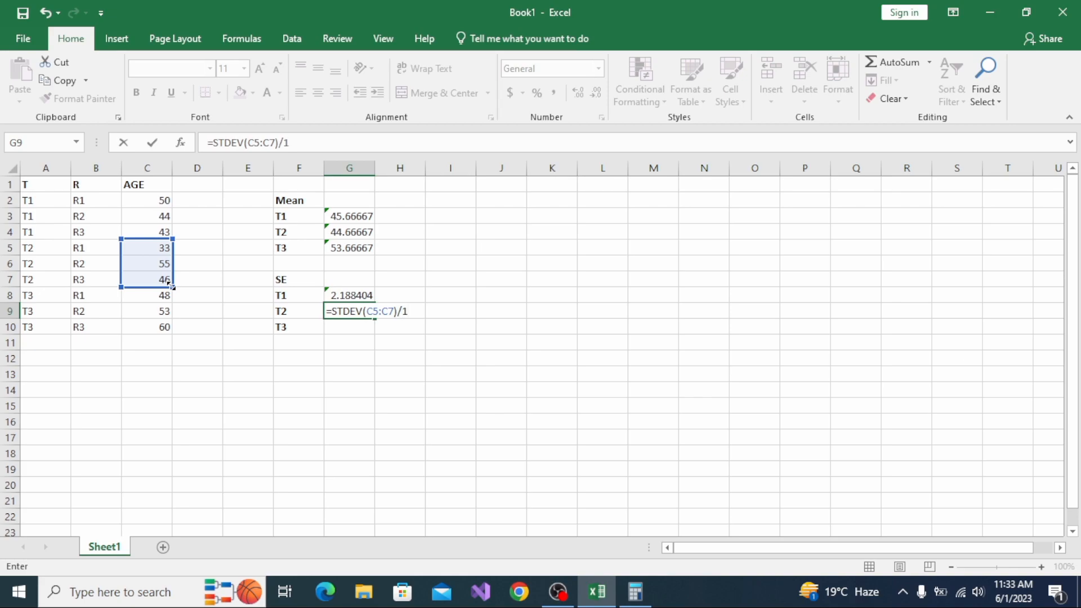
type(".73")
key("Return")
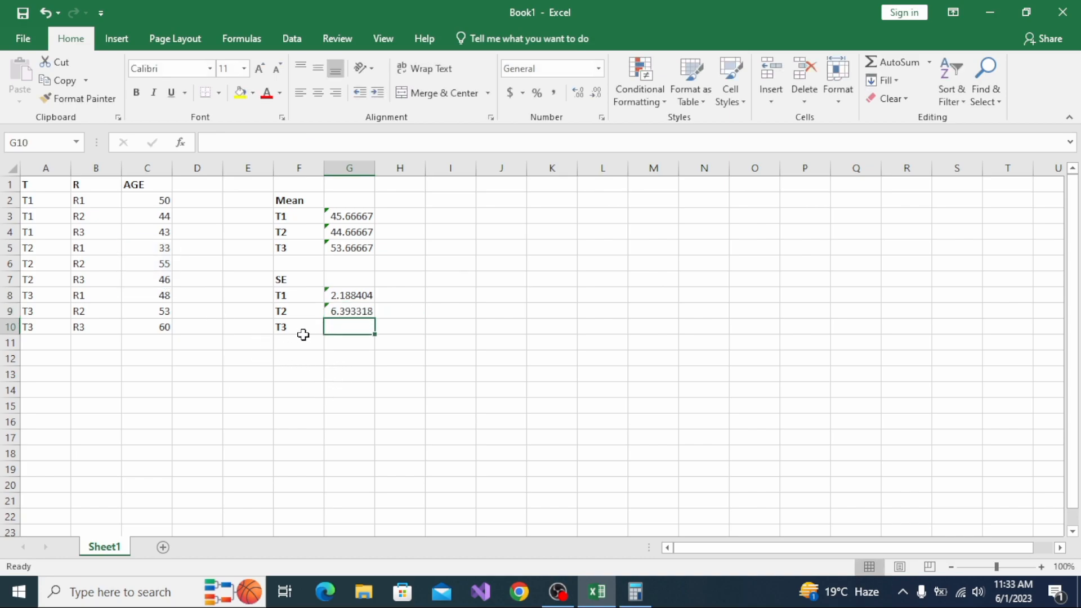
- Enter the T3 standard error formula =STDEV(C8:C10)/1.73 in cell G10
type("=")
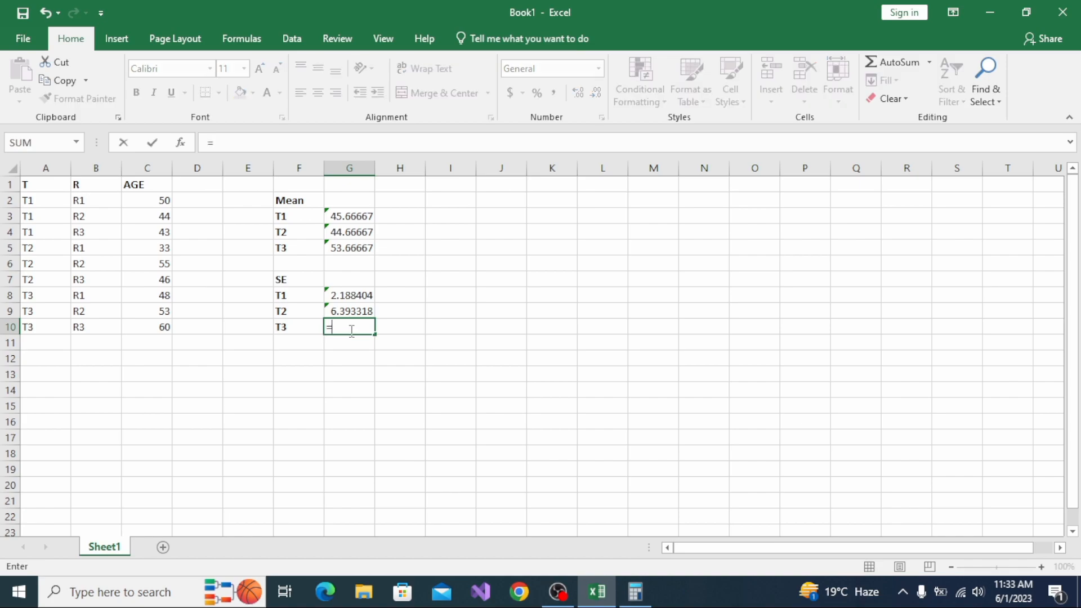
type("STD")
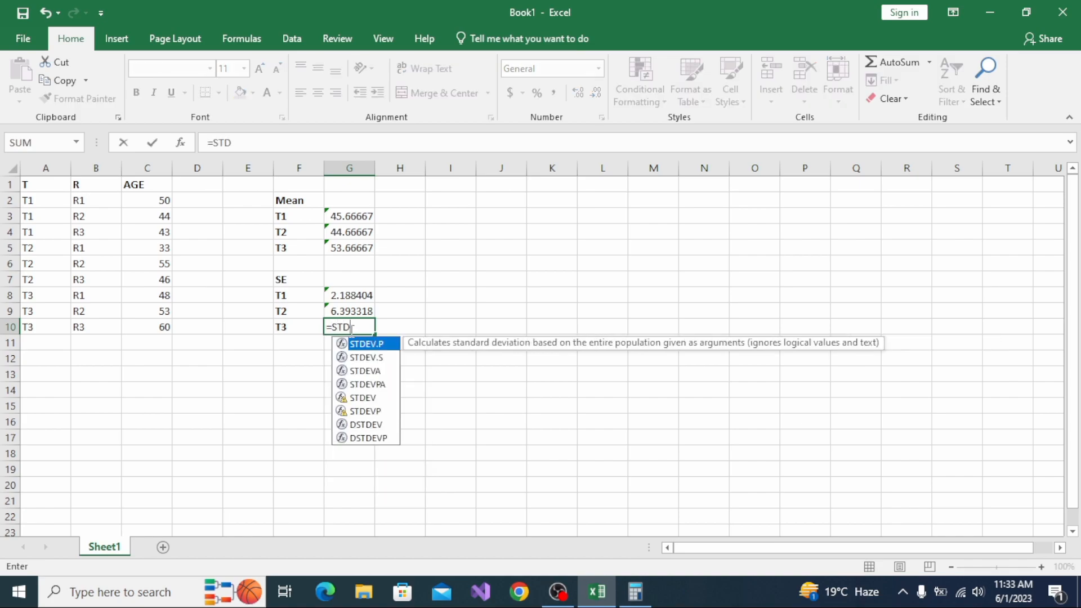
double_click(361, 397)
left_click(160, 293)
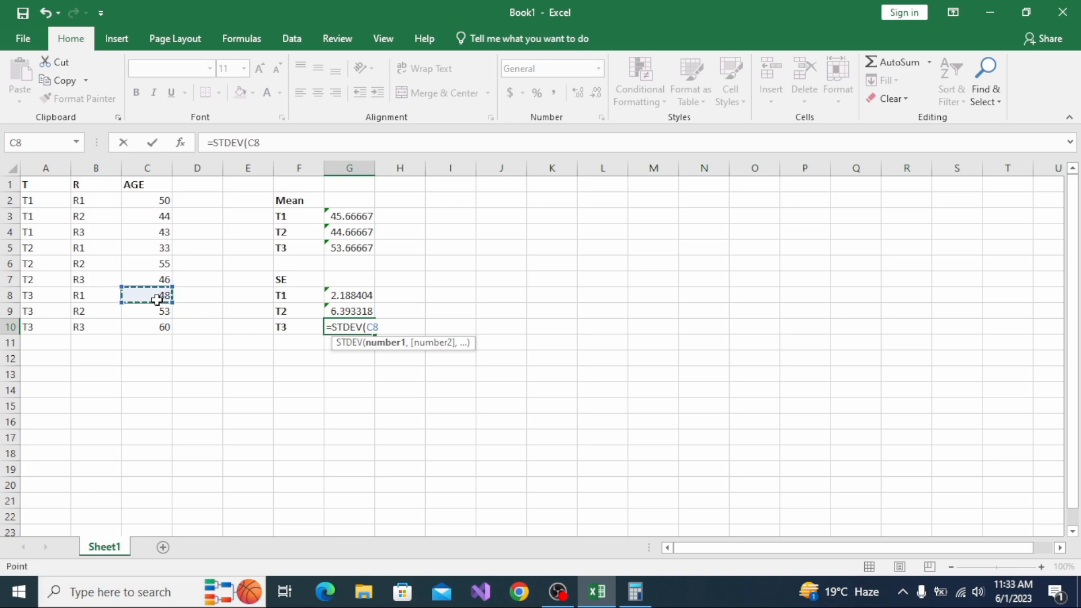
left_click_drag(165, 307, 167, 331)
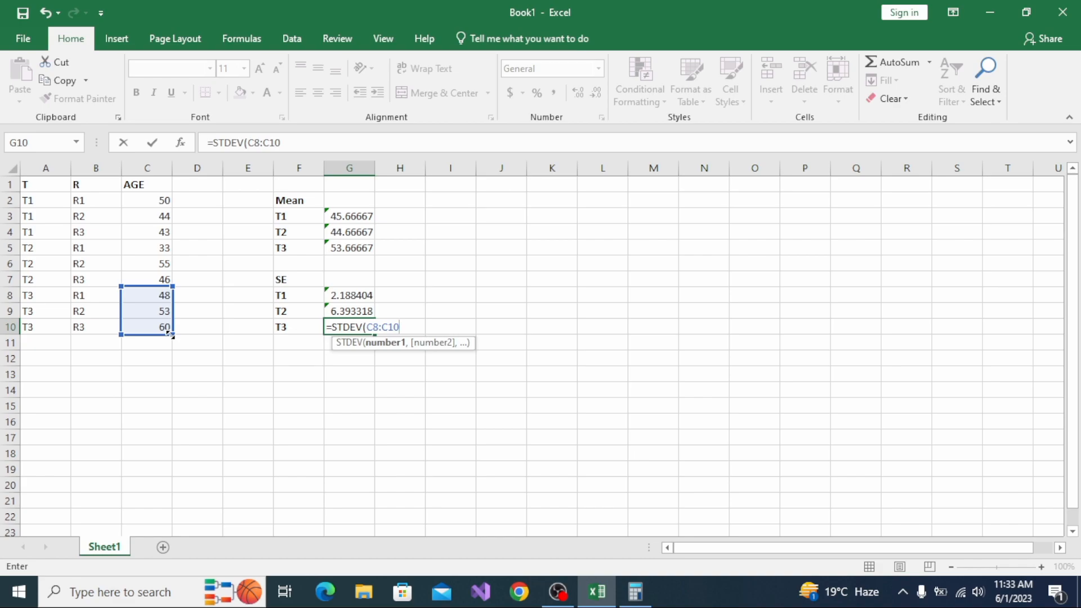
type(")/1")
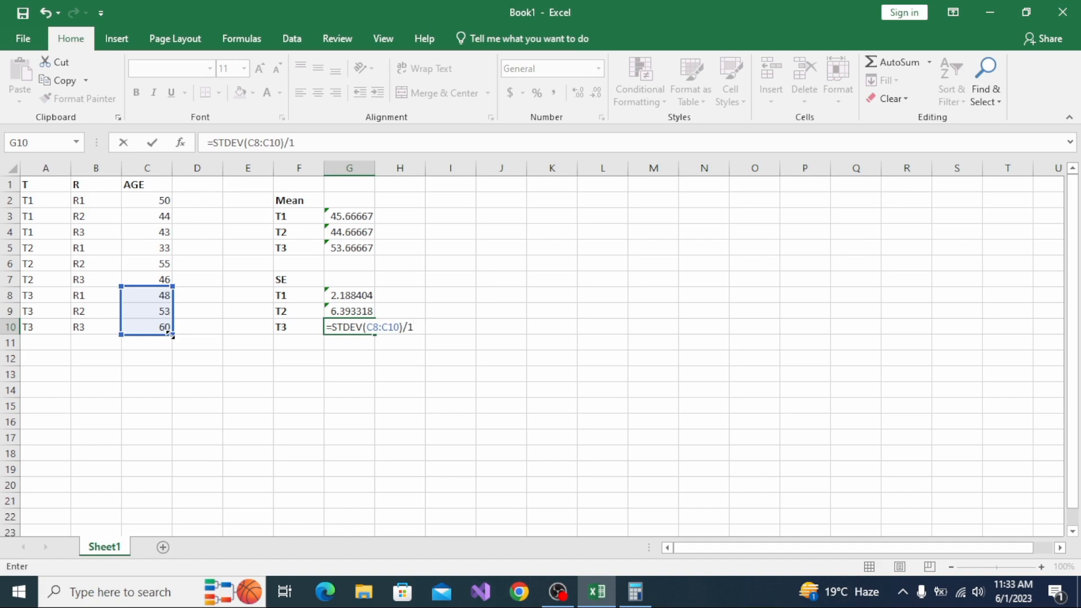
type(".73")
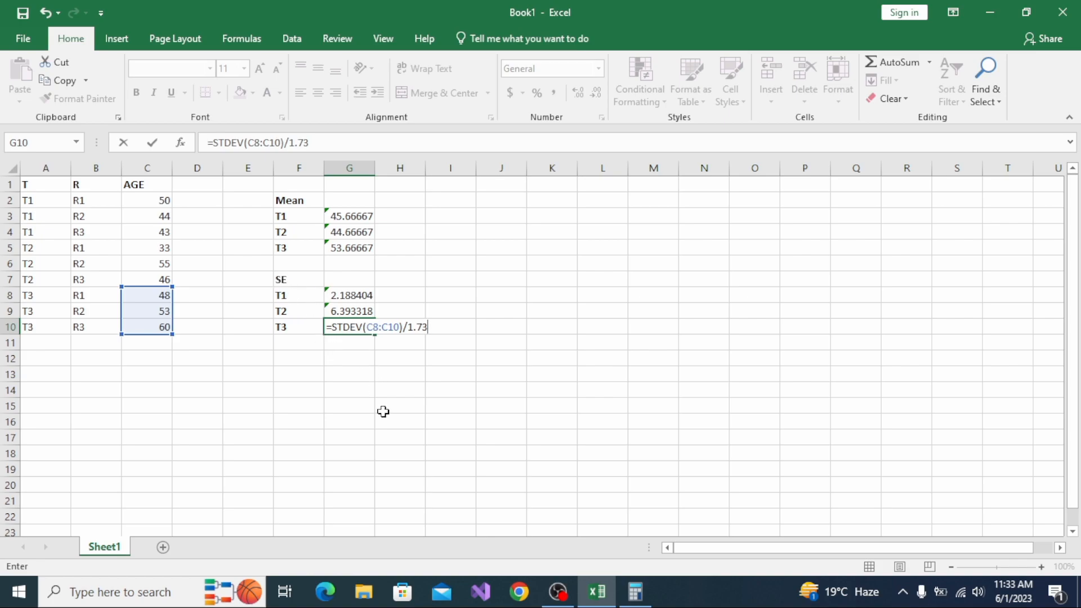
key("Return")
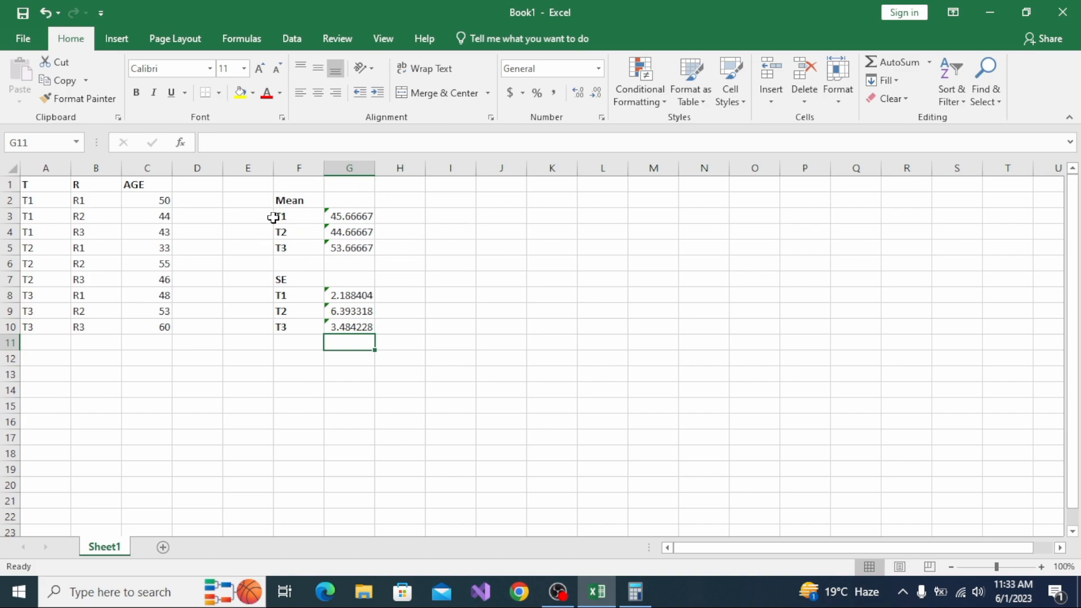
- Insert a 2-D stacked column chart of the treatment means in F3:G5 and place it beside the tables, starting around column J
left_click_drag(274, 216, 369, 247)
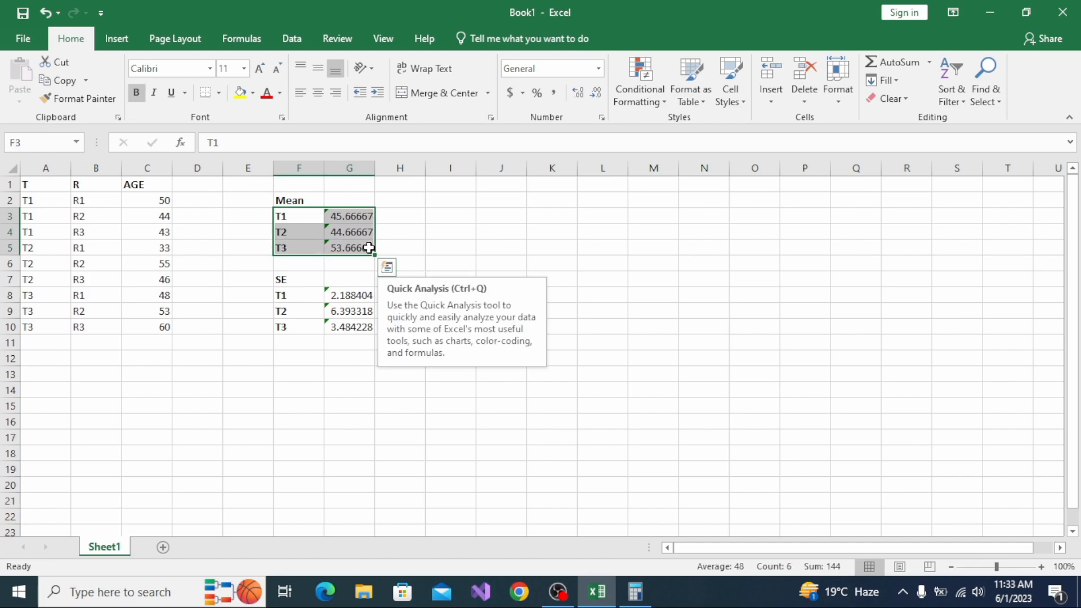
left_click(117, 42)
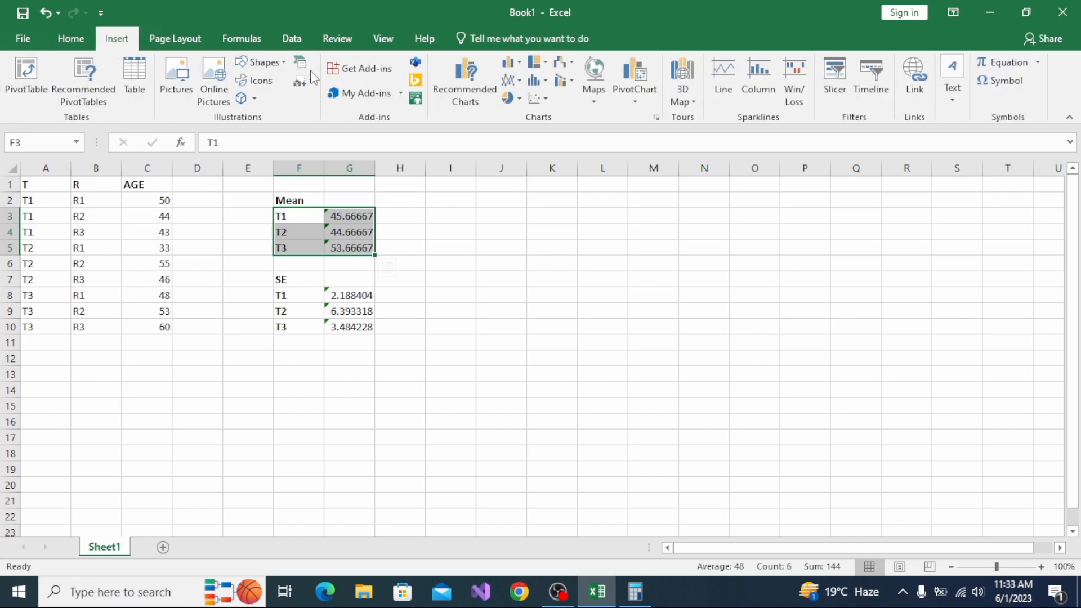
left_click(518, 63)
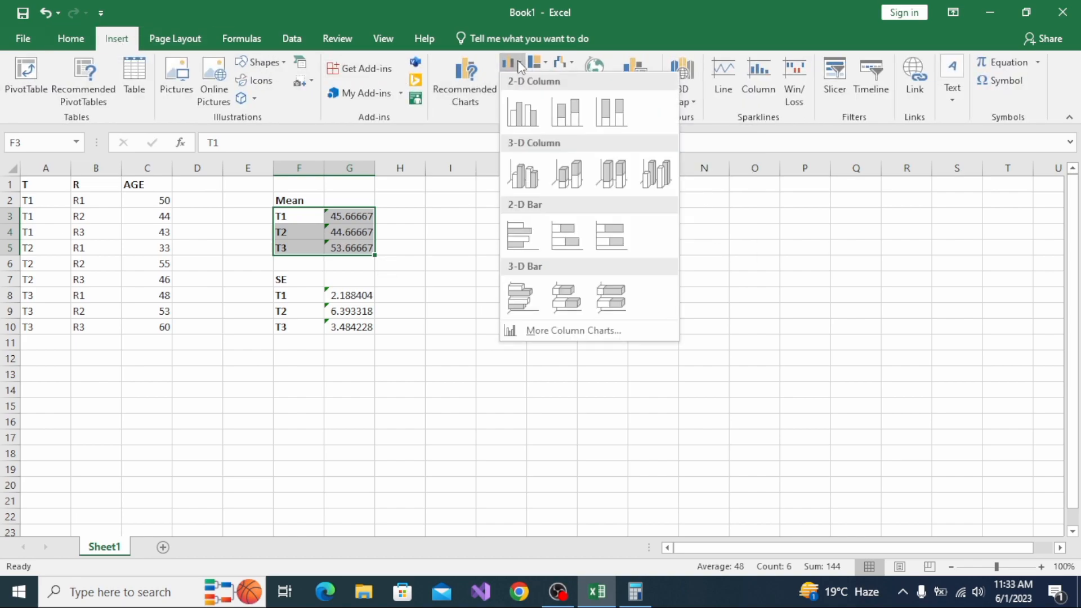
left_click(566, 113)
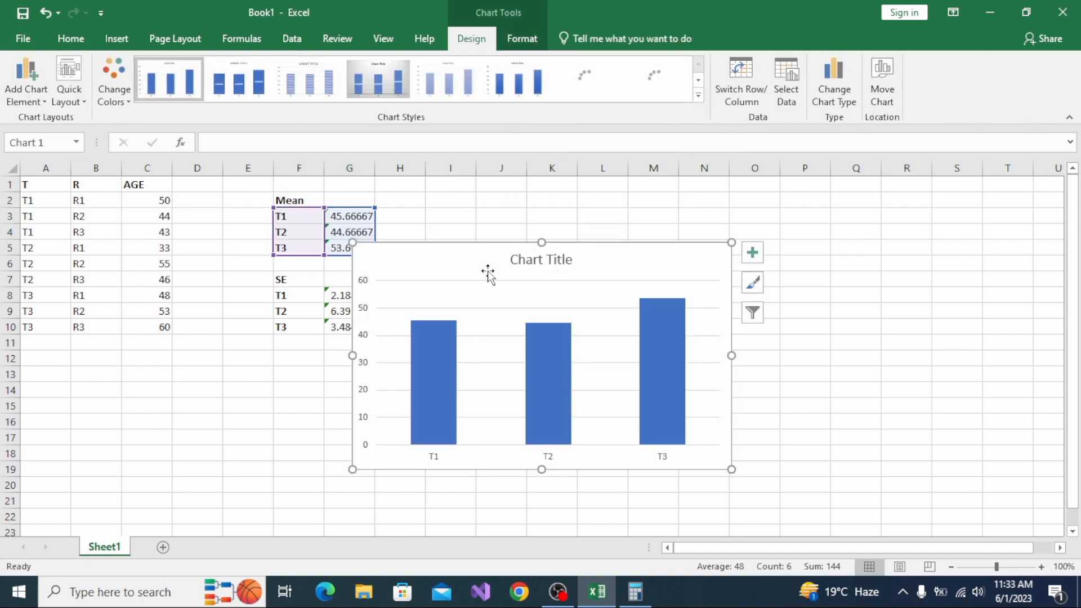
left_click_drag(480, 259, 603, 203)
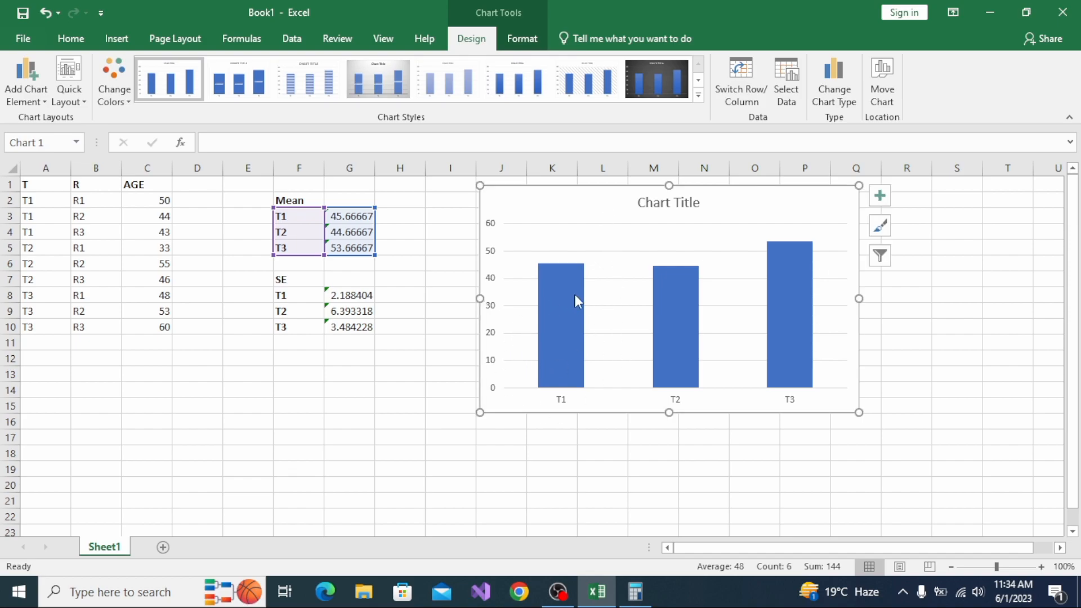
- Replace the column chart's placeholder title with ERROR BAR
left_click(44, 101)
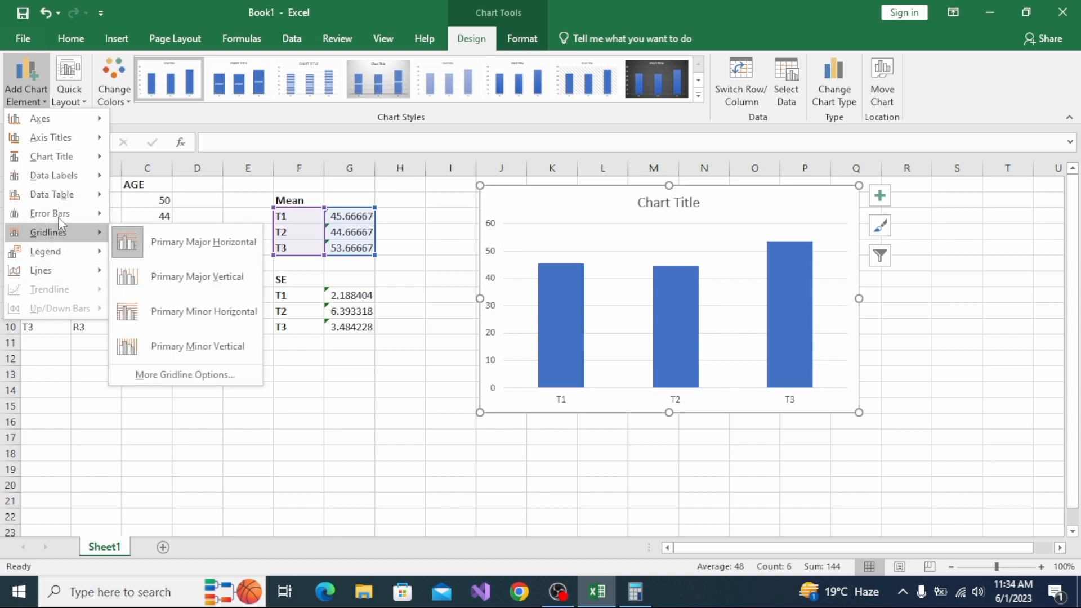
mouse_move(64, 160)
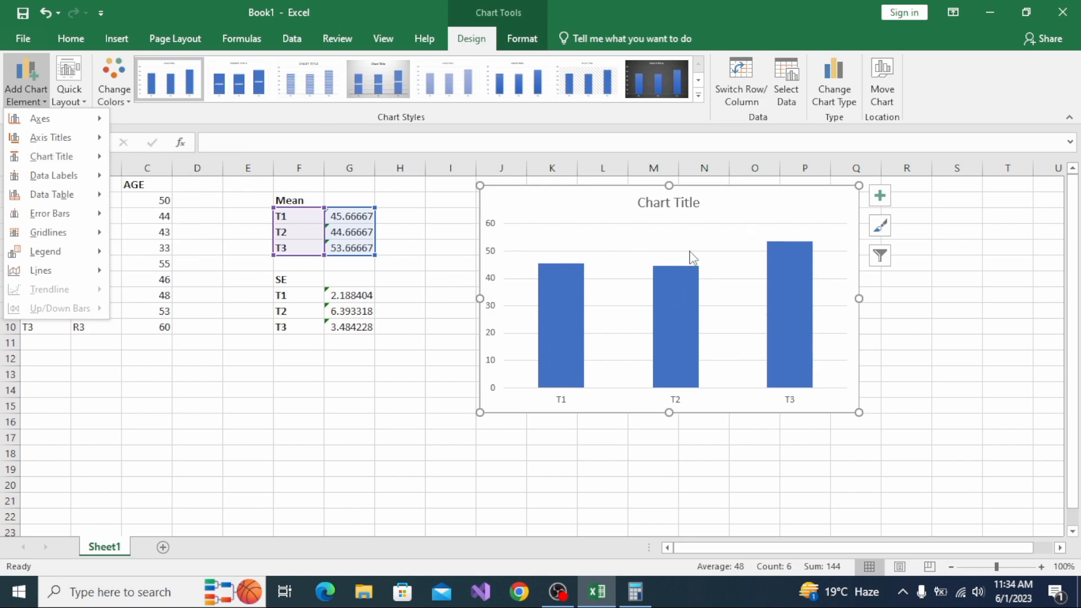
left_click(672, 206)
left_click(671, 204)
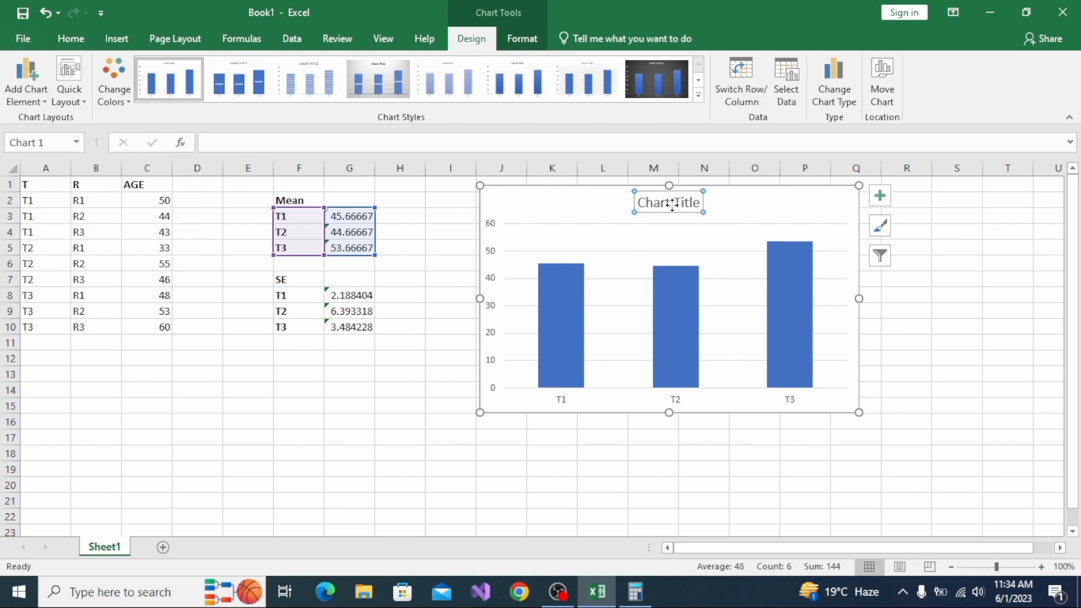
double_click(672, 205)
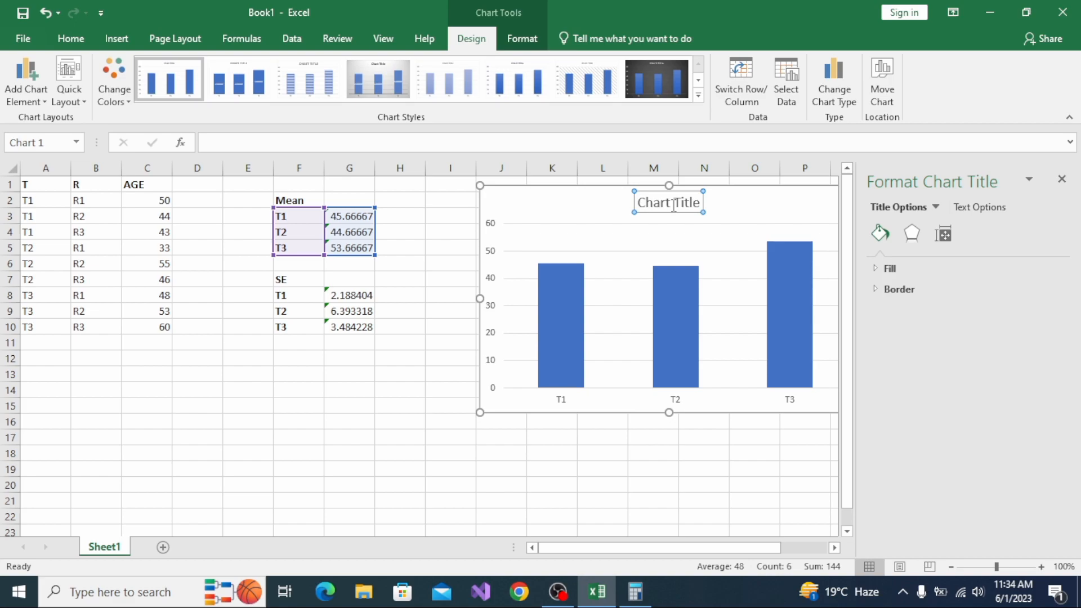
left_click(699, 201)
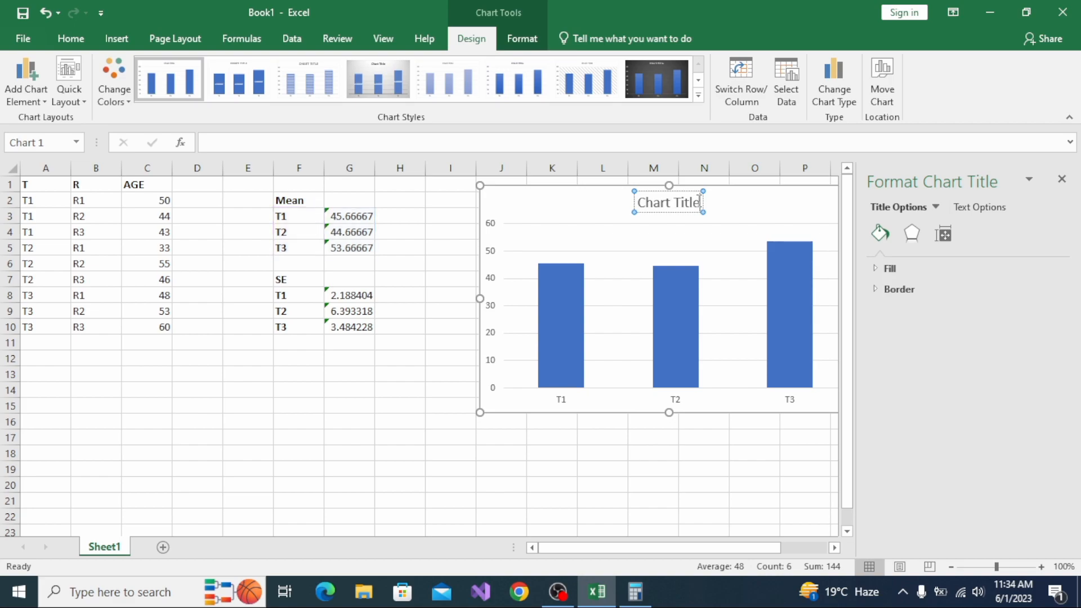
key("BackSpace")
key("BackSpace")
key("BackSpace")
key("BackSpace")
key("BackSpace")
key("BackSpace")
key("BackSpace")
key("BackSpace")
key("BackSpace")
key("BackSpace")
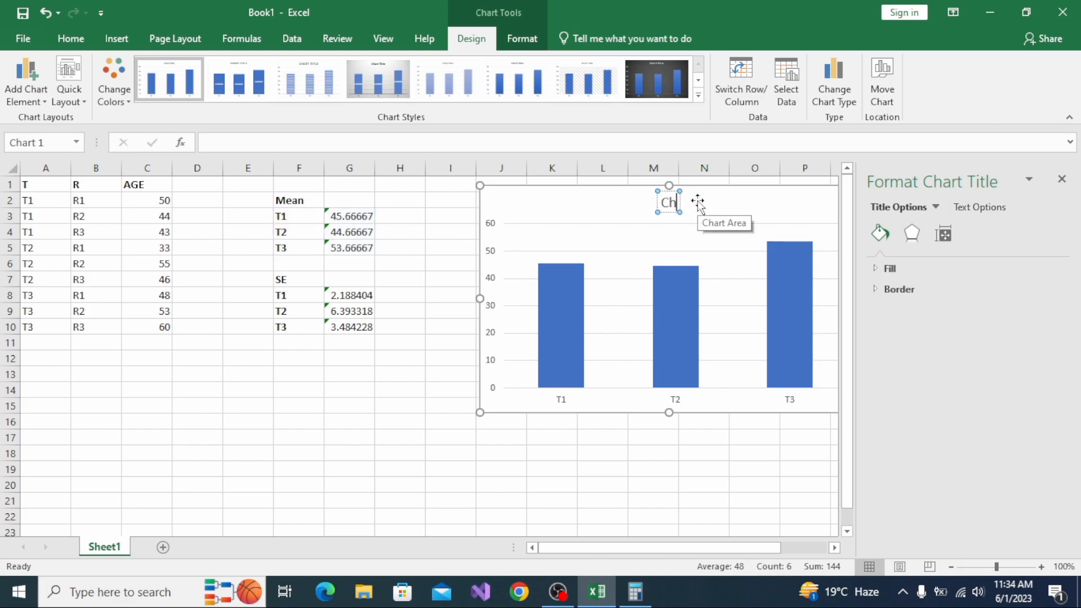
key("BackSpace")
type("ERRO")
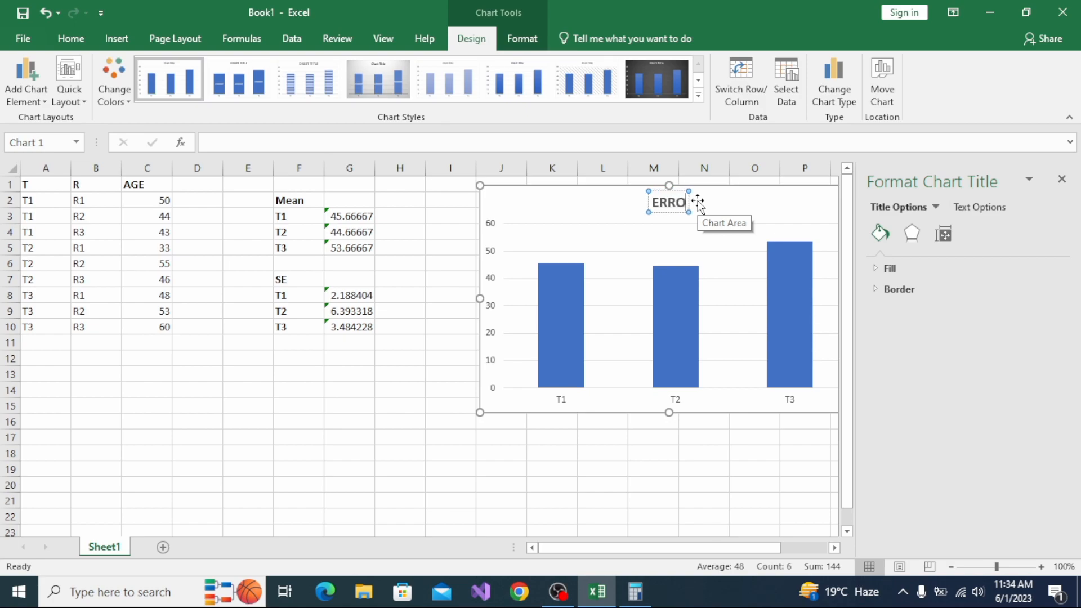
type("R BAR")
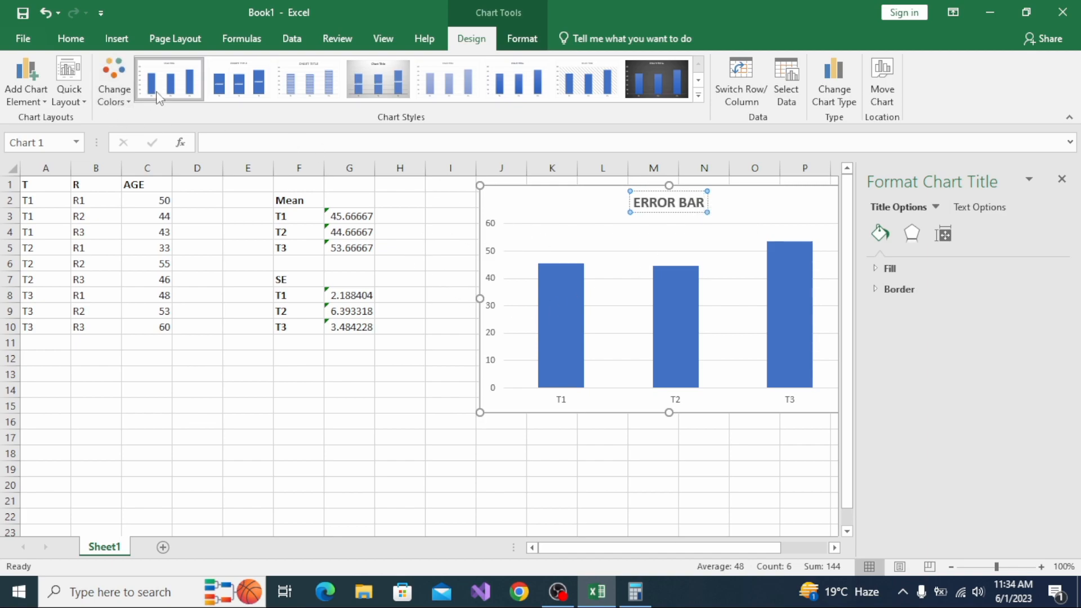
- Add a primary horizontal axis title to the chart and set its text to TREATMENTS
left_click(49, 91)
mouse_move(72, 136)
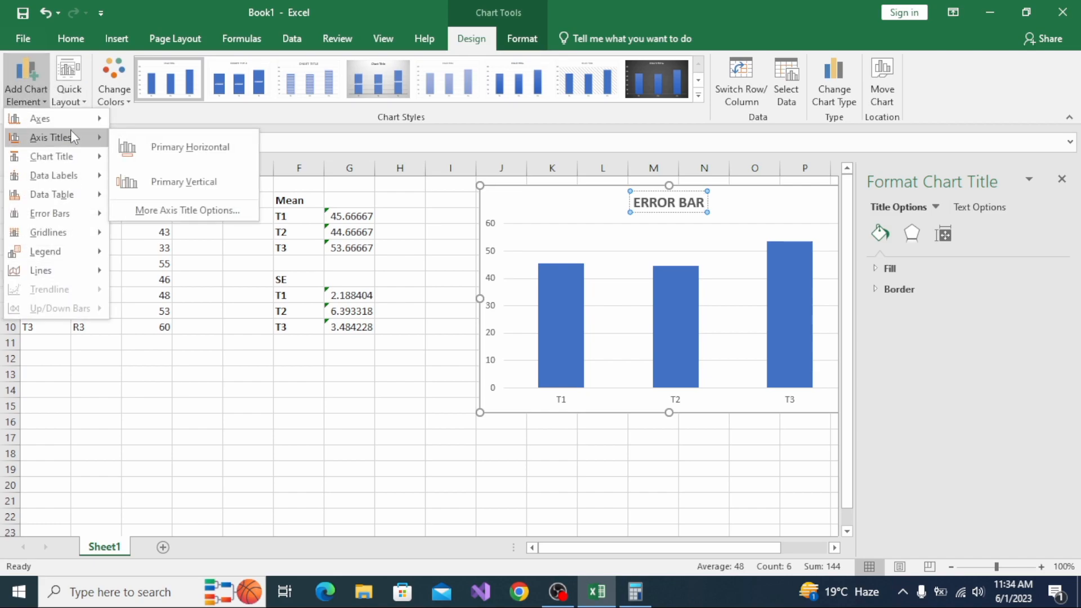
left_click(180, 147)
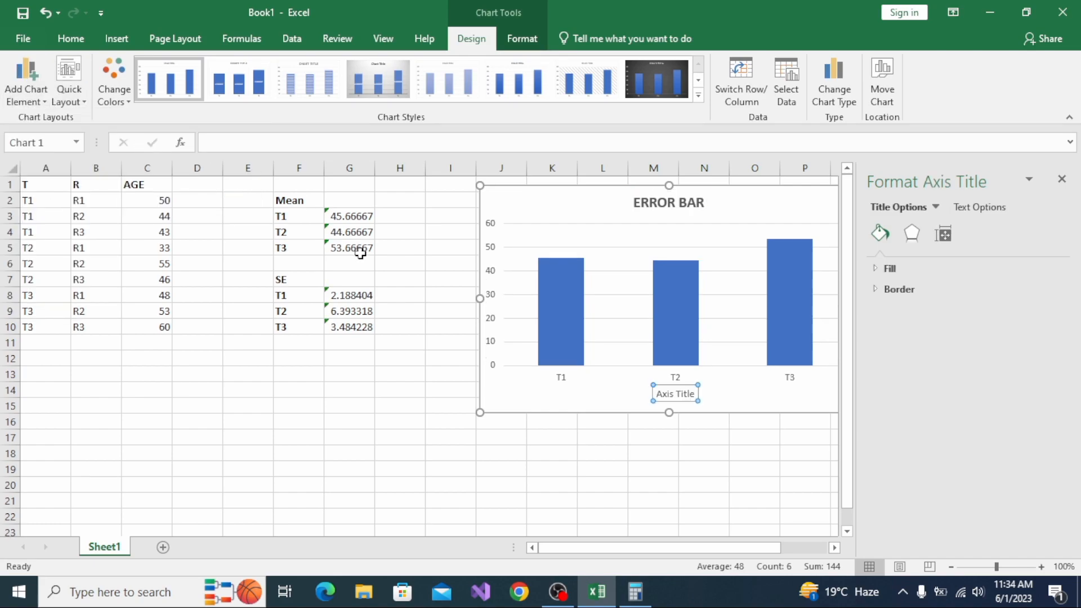
double_click(686, 396)
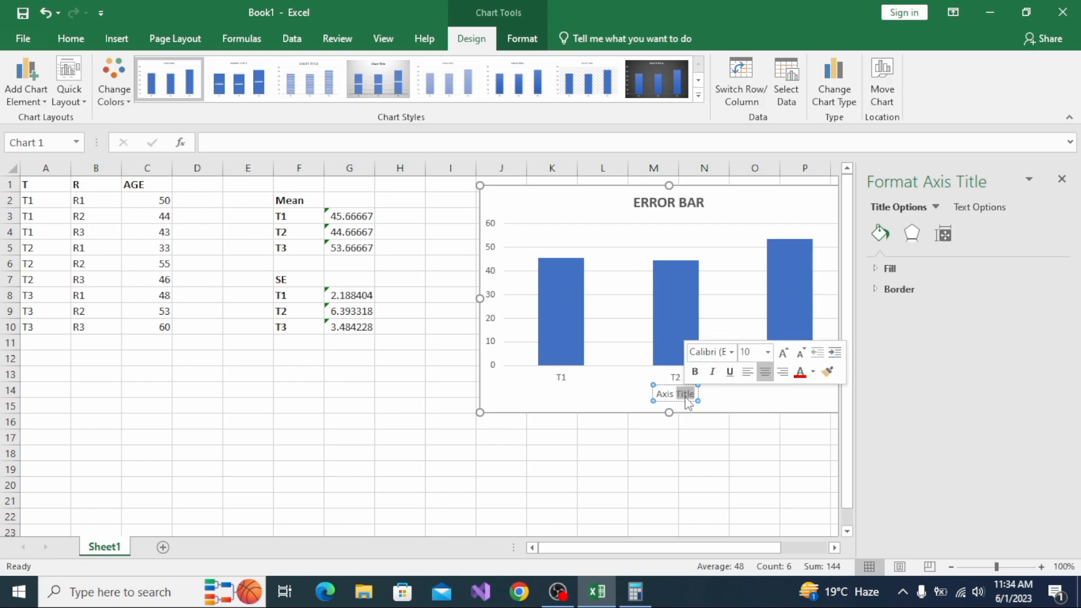
key("BackSpace")
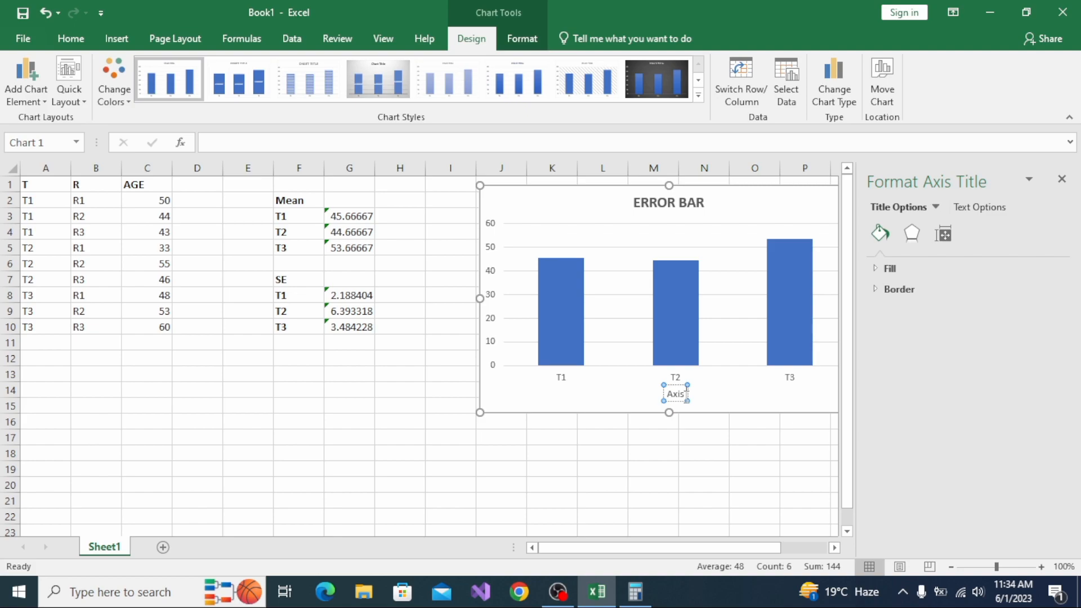
key("BackSpace")
key("BackSpace")
key("BackSpace")
key("BackSpace")
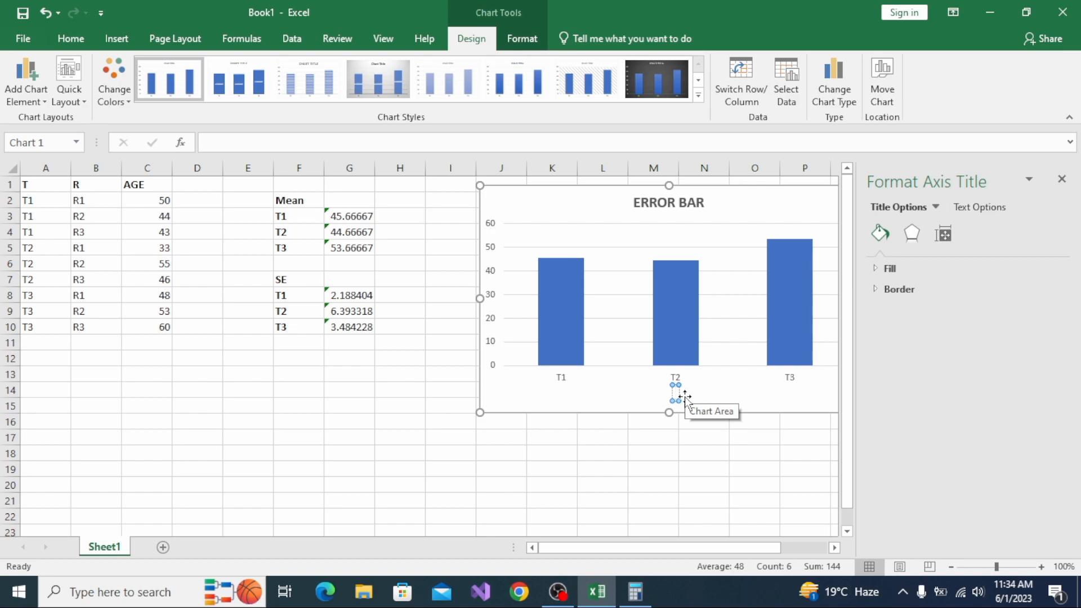
type("TREAT")
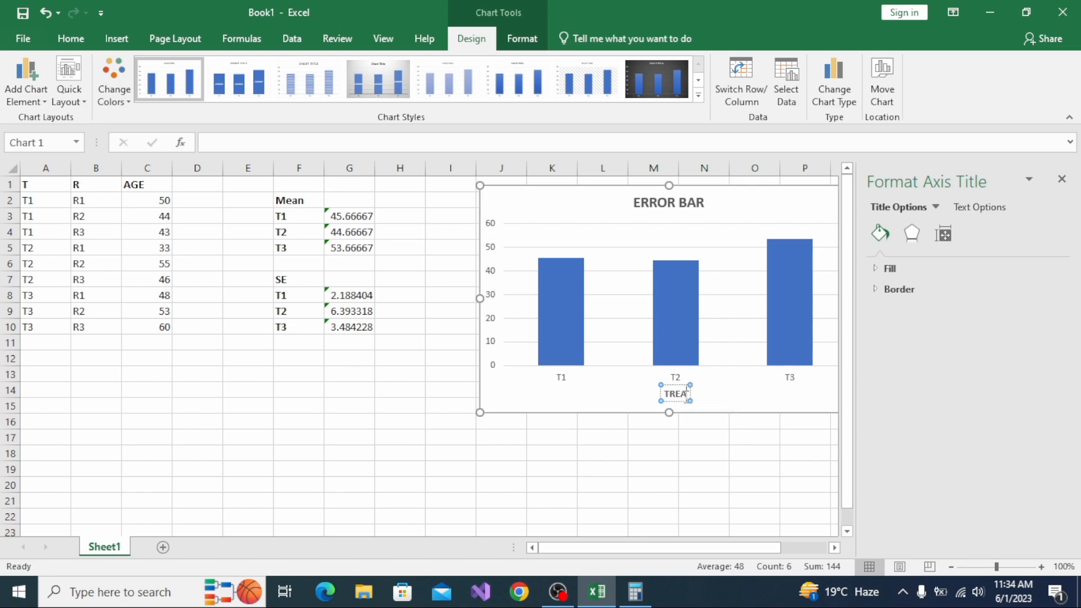
type("MENTS")
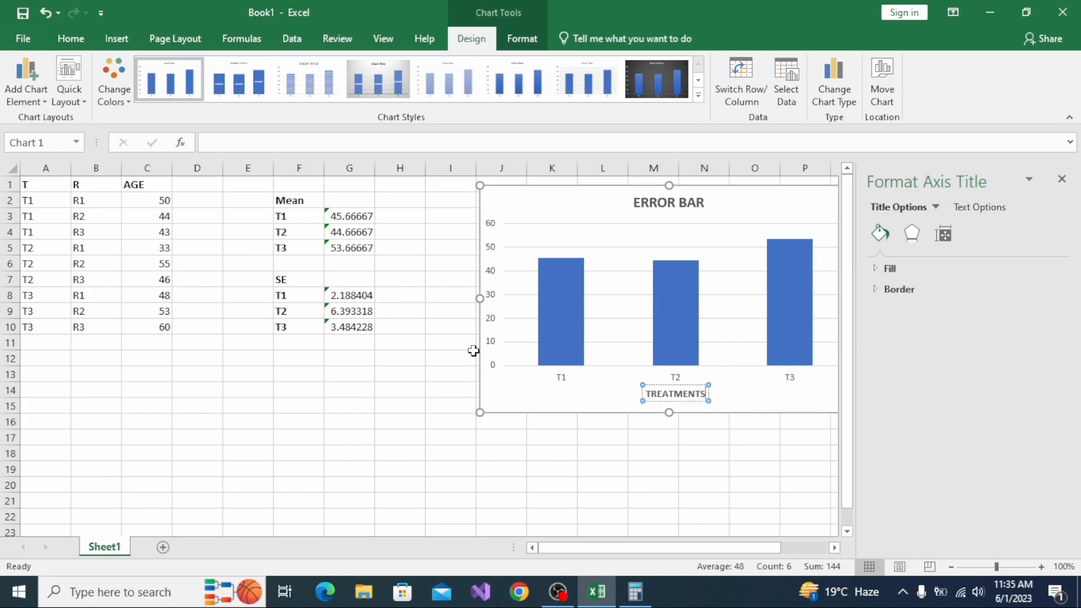
- Add a primary vertical axis title to the chart and set its text to AGE
left_click(40, 85)
mouse_move(81, 140)
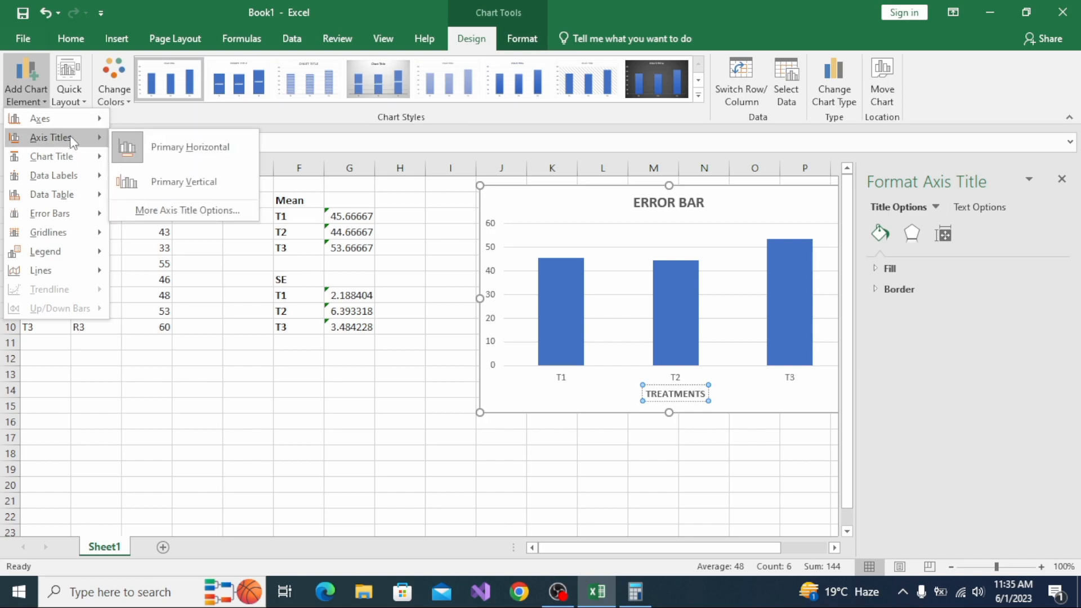
left_click(170, 179)
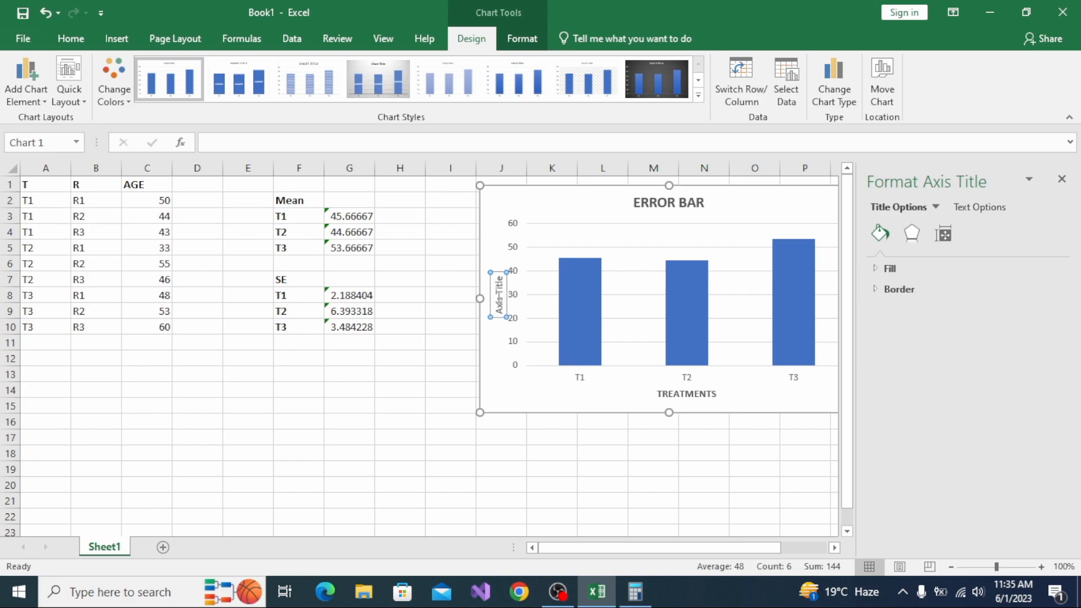
double_click(499, 303)
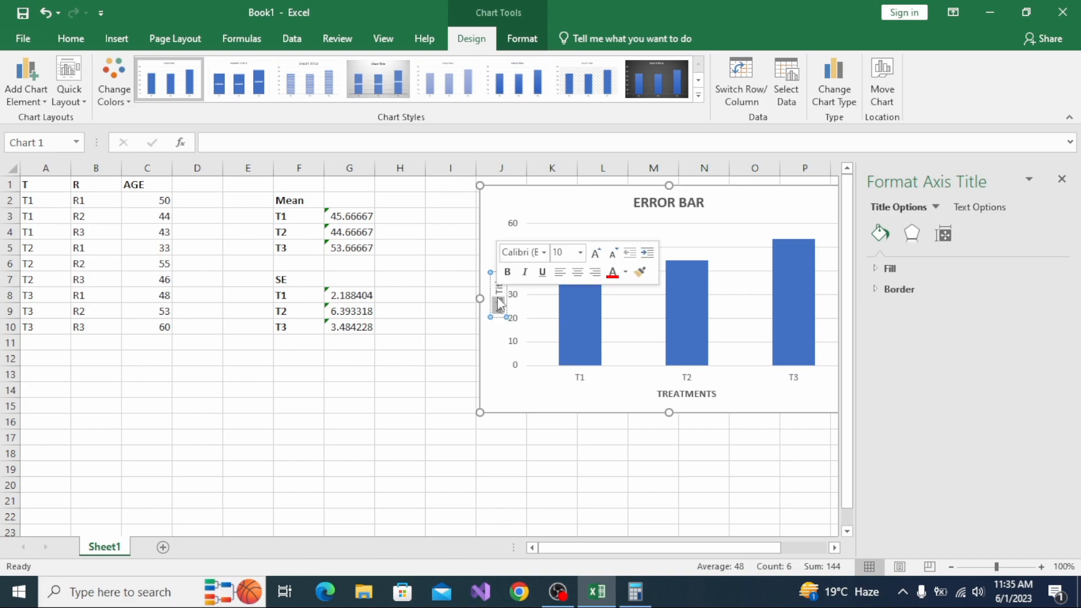
key("Delete")
key("Delete")
key("Delete")
key("Delete")
key("Delete")
key("Delete")
key("Delete")
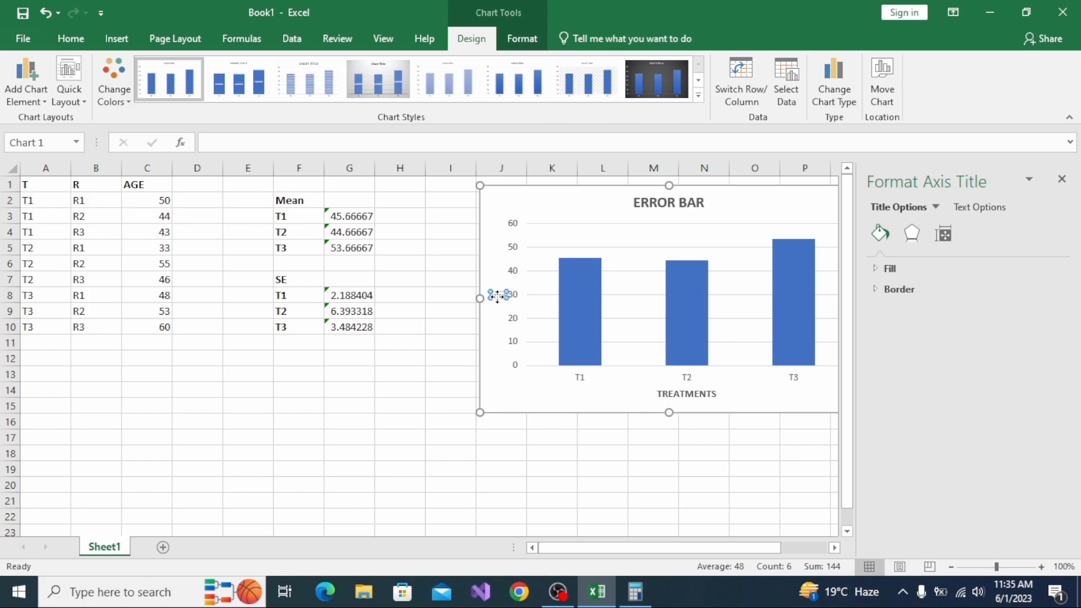
type("AGE")
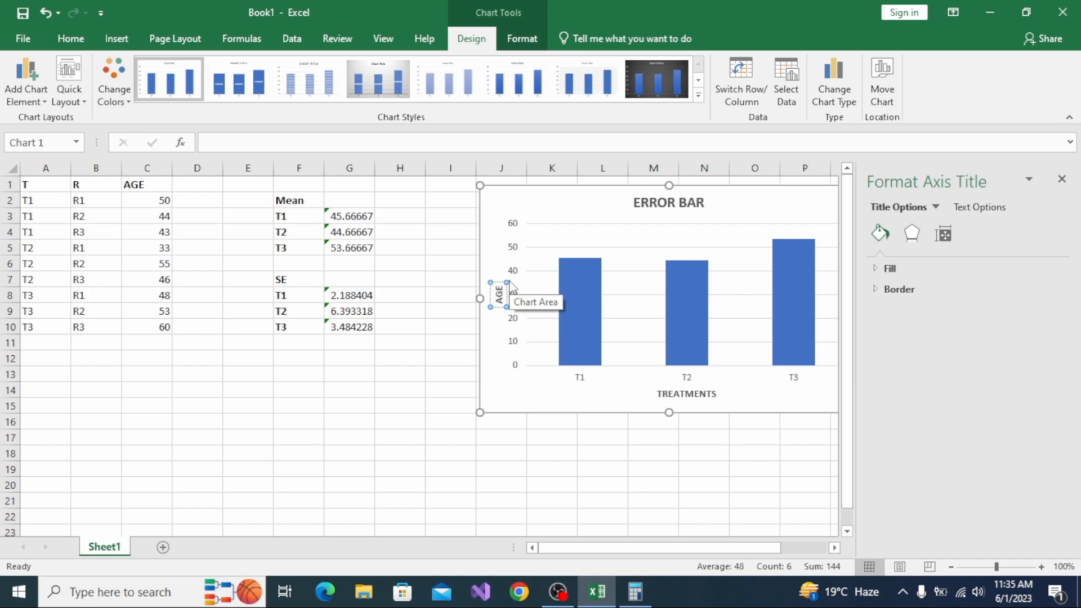
left_click(1061, 179)
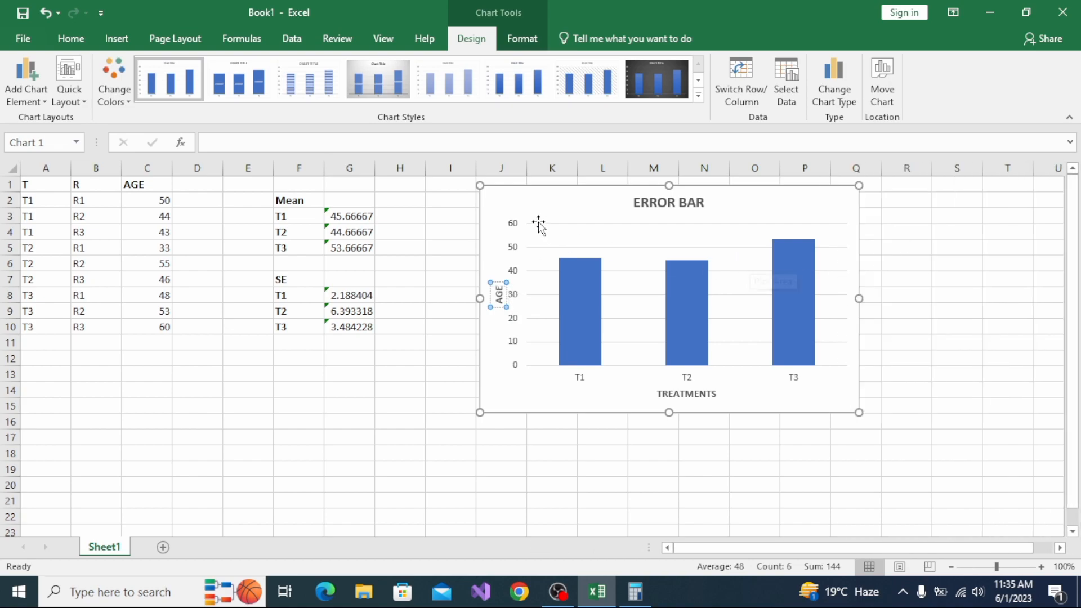
- Add error bars to the chart's columns and set their error amount to Custom
left_click(45, 92)
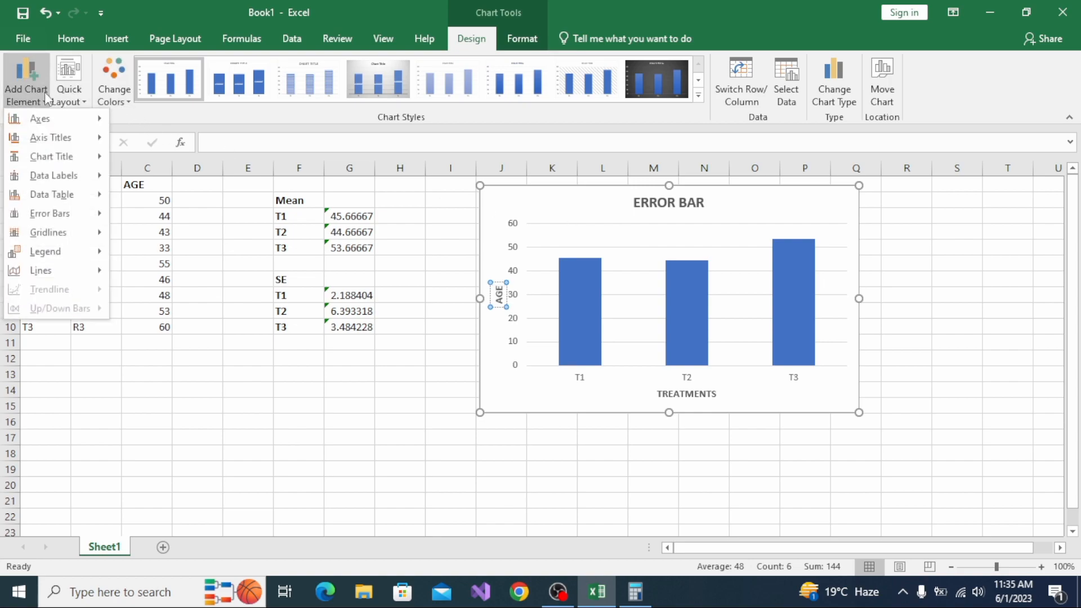
mouse_move(74, 256)
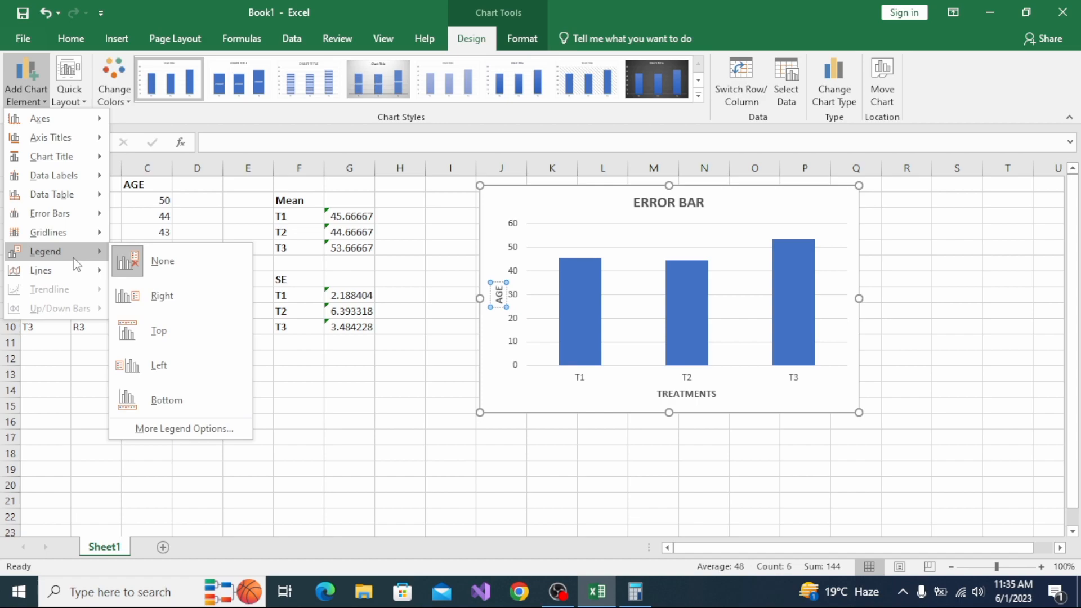
mouse_move(68, 217)
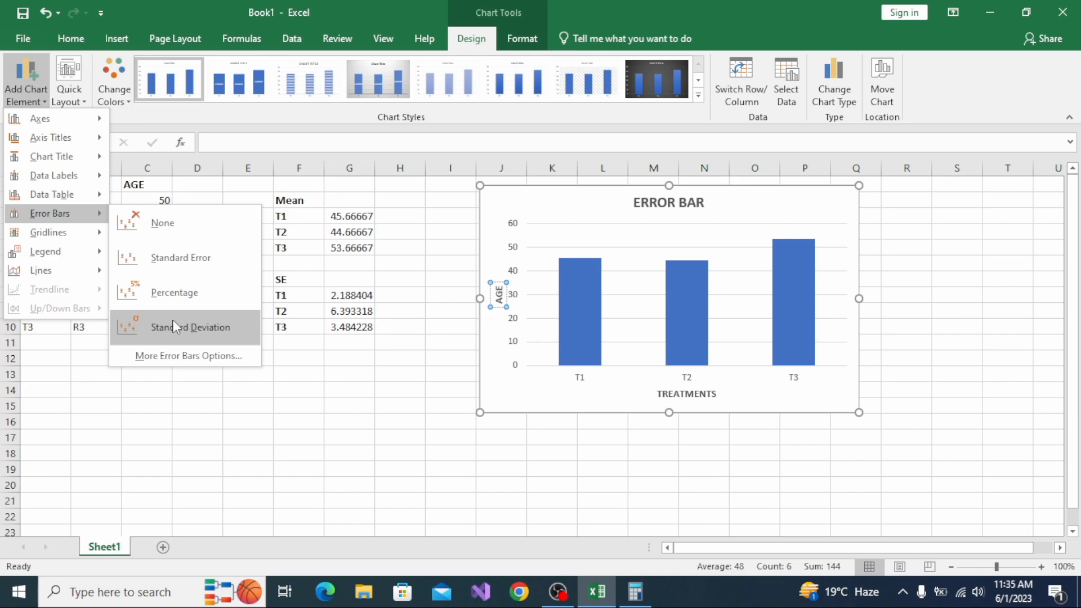
left_click(179, 356)
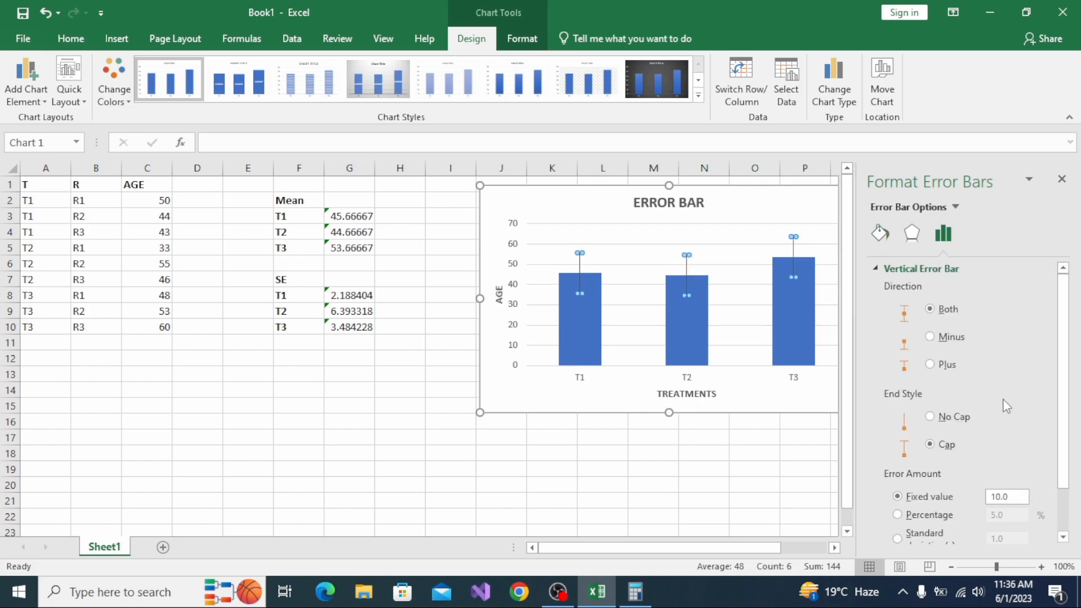
scroll(1002, 399, "down", 2)
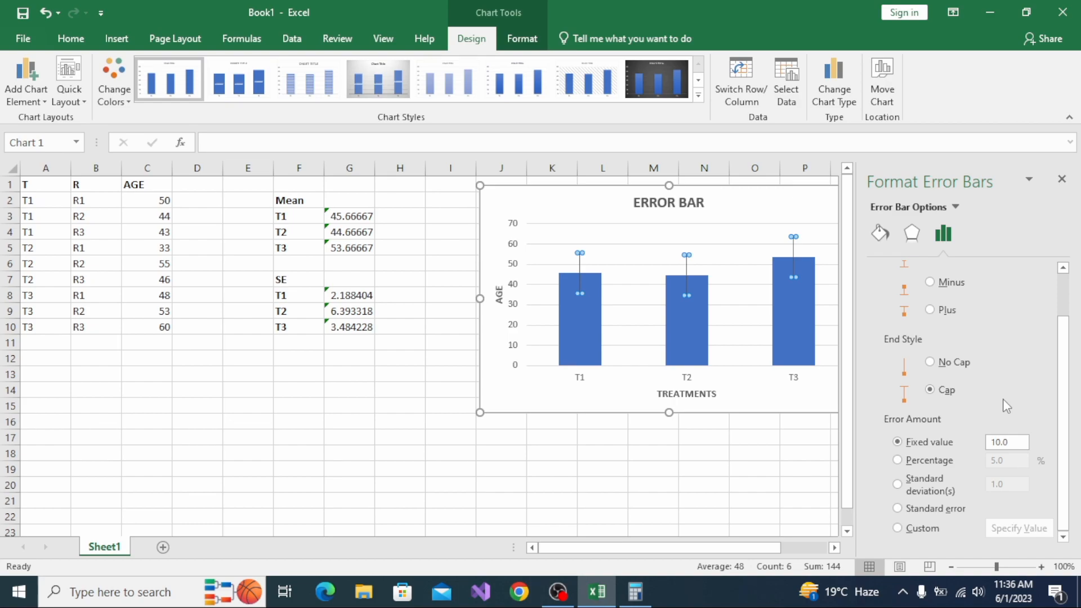
left_click(896, 528)
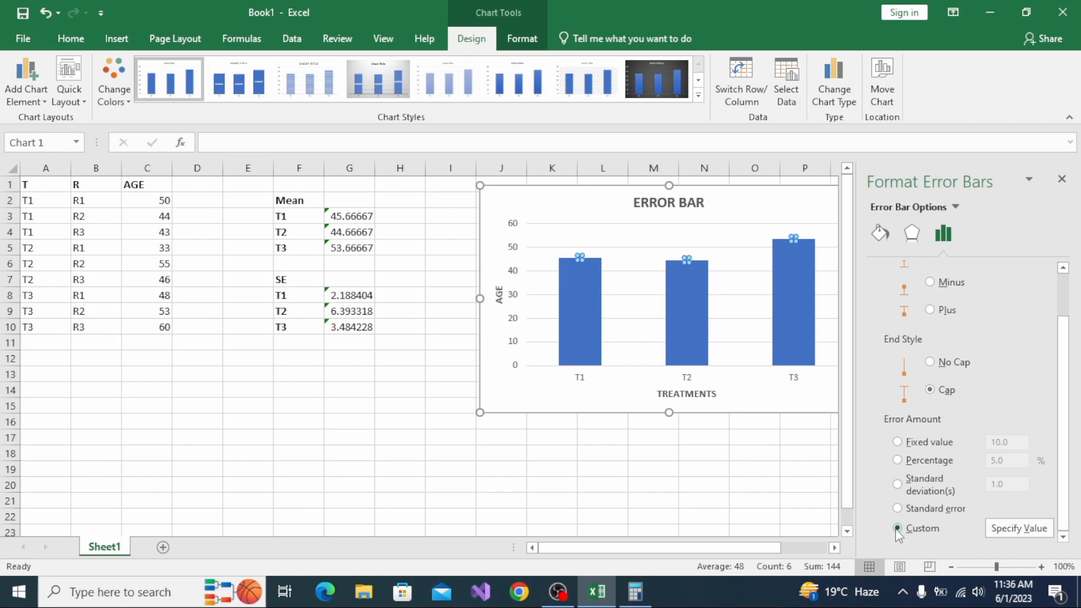
- Specify the standard errors in G8:G10 as the custom positive error value
left_click(1006, 529)
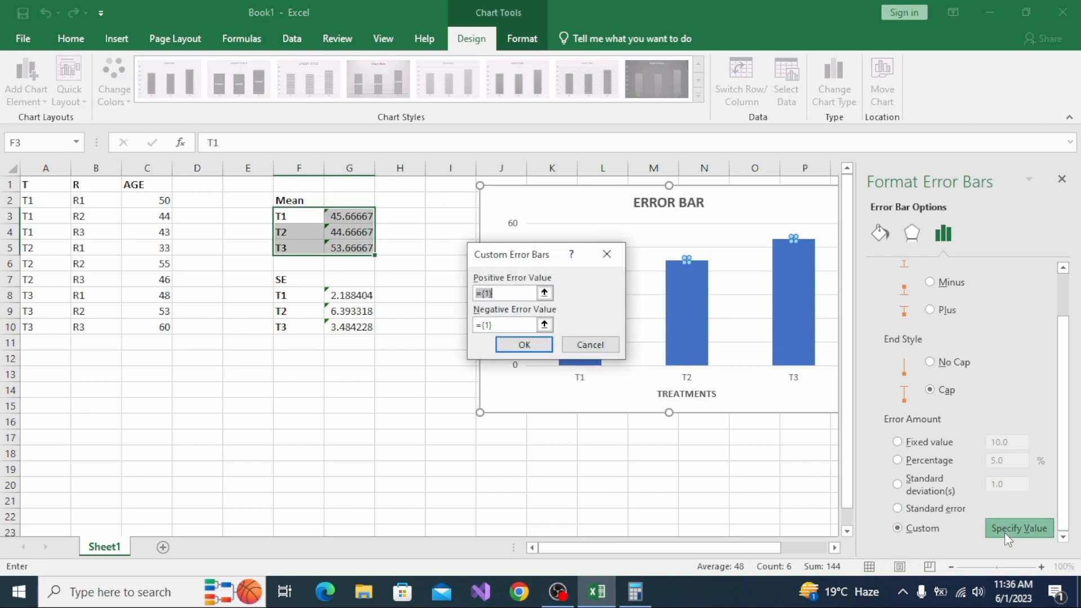
left_click(504, 293)
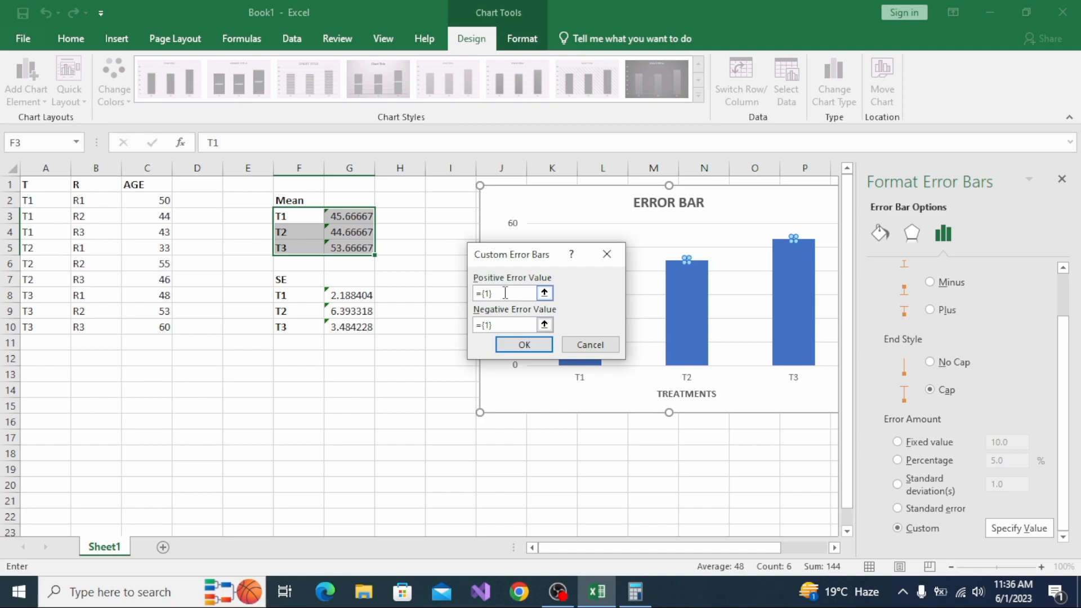
key("BackSpace")
key("BackSpace")
key("BackSpace")
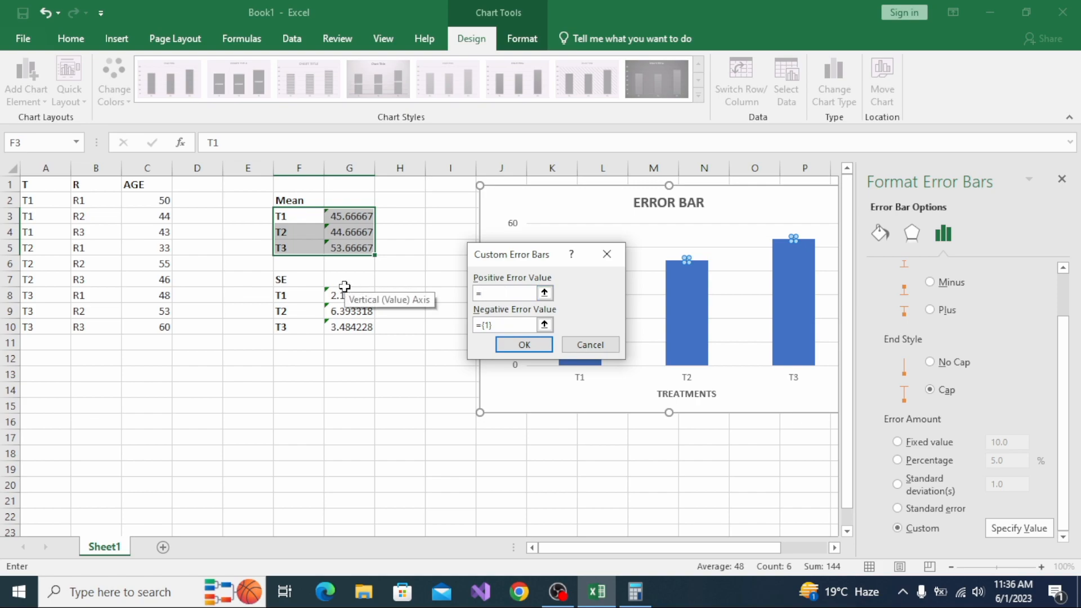
left_click(359, 295)
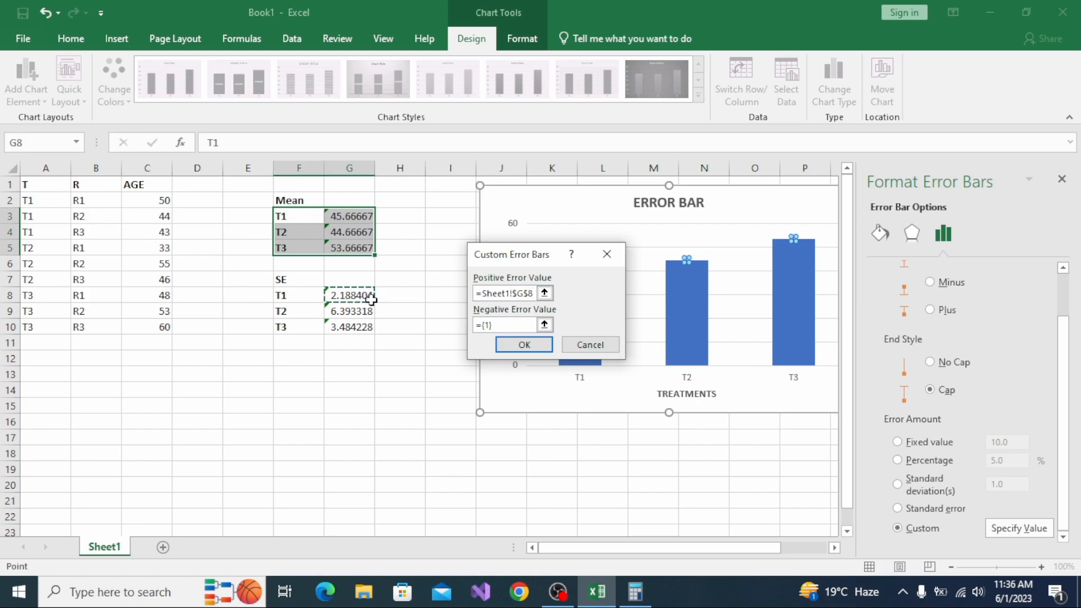
left_click_drag(370, 299, 371, 326)
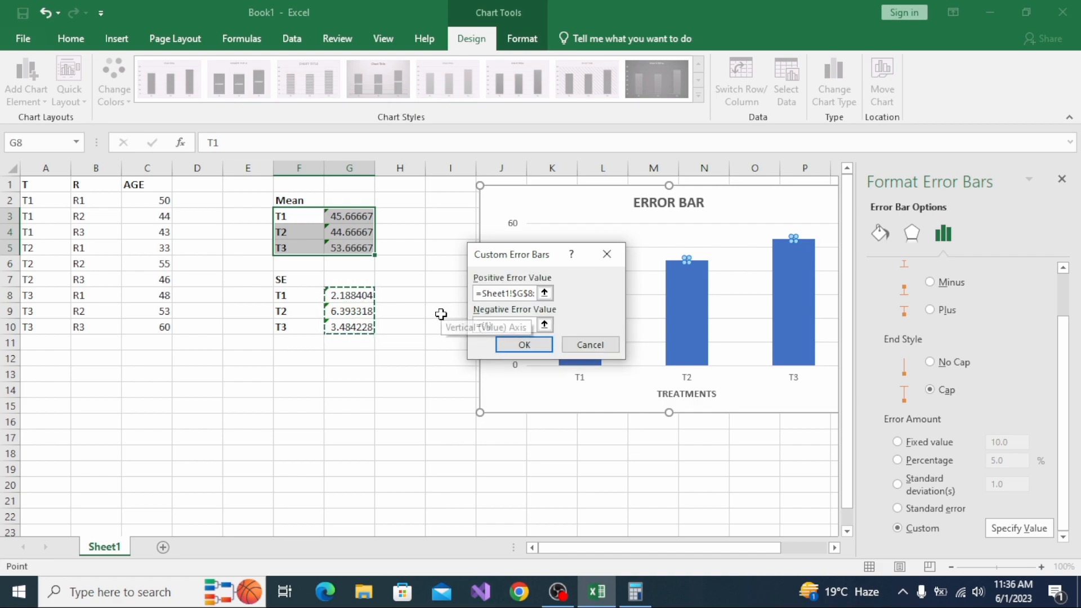
- Specify the standard errors in G8:G10 as the custom negative error value and apply the custom error bars
left_click(509, 325)
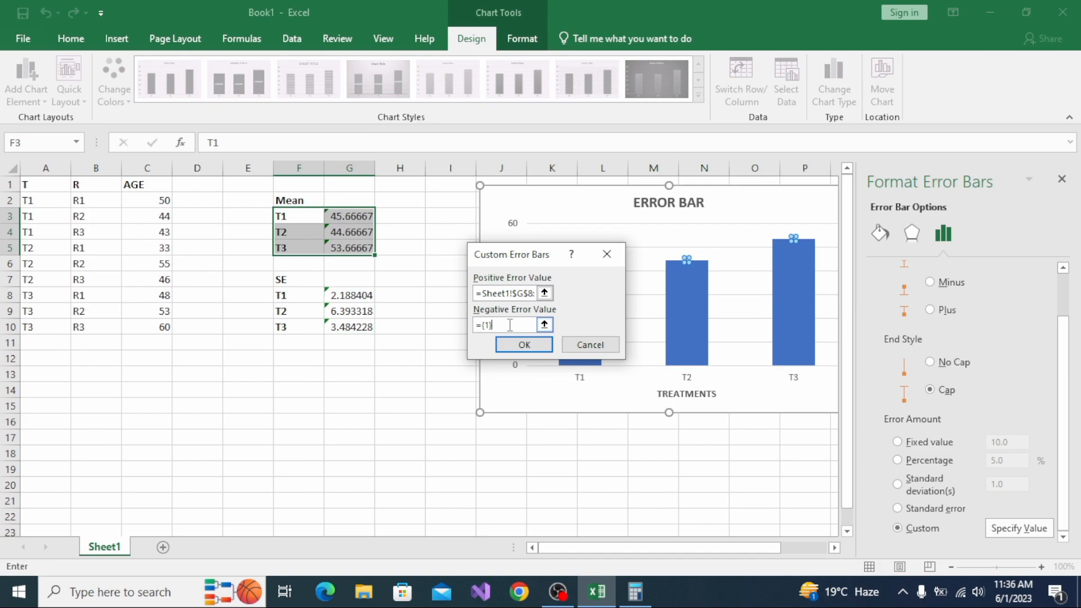
key("BackSpace")
key("BackSpace")
key("BackSpace")
left_click(335, 301)
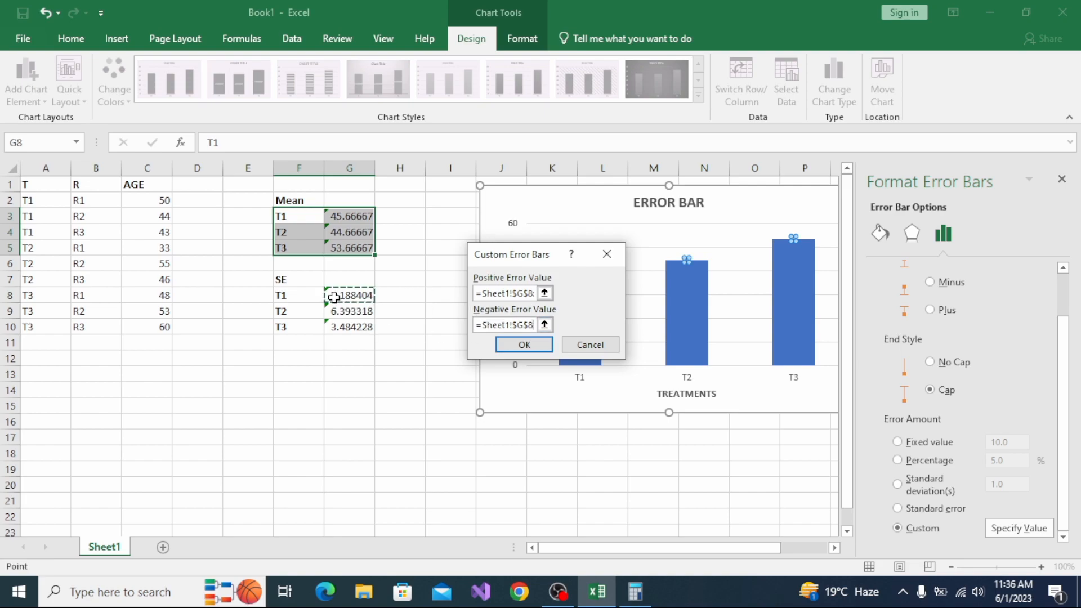
left_click_drag(371, 300, 370, 331)
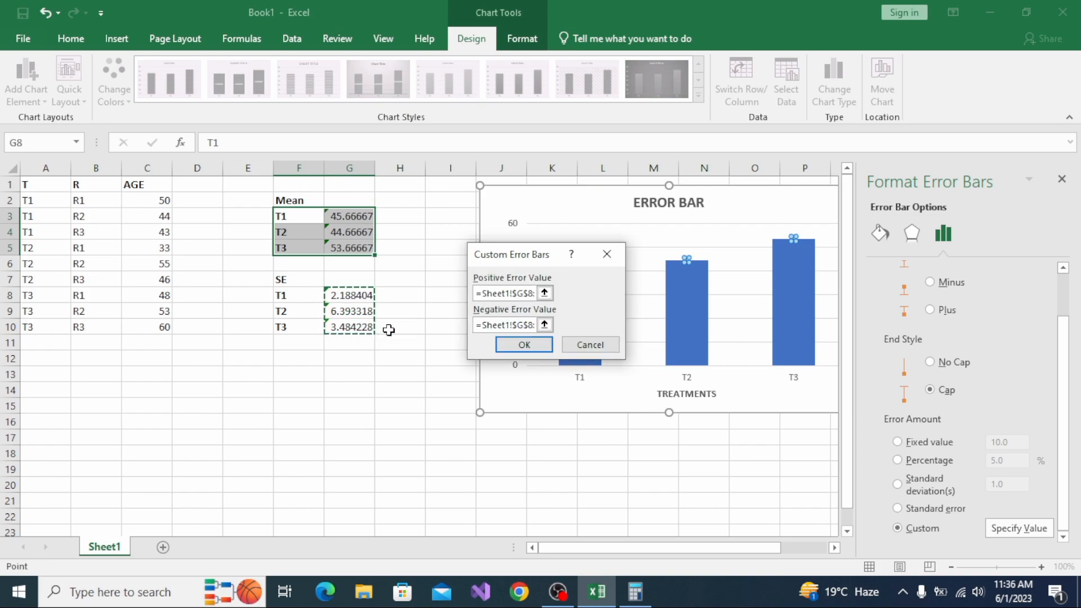
left_click(513, 345)
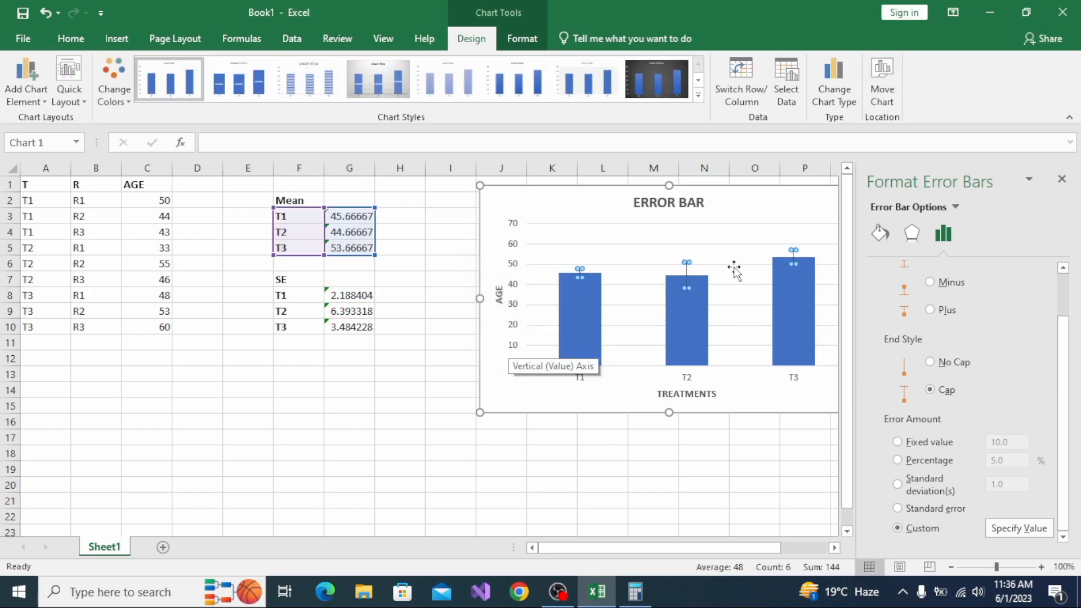
left_click(1062, 179)
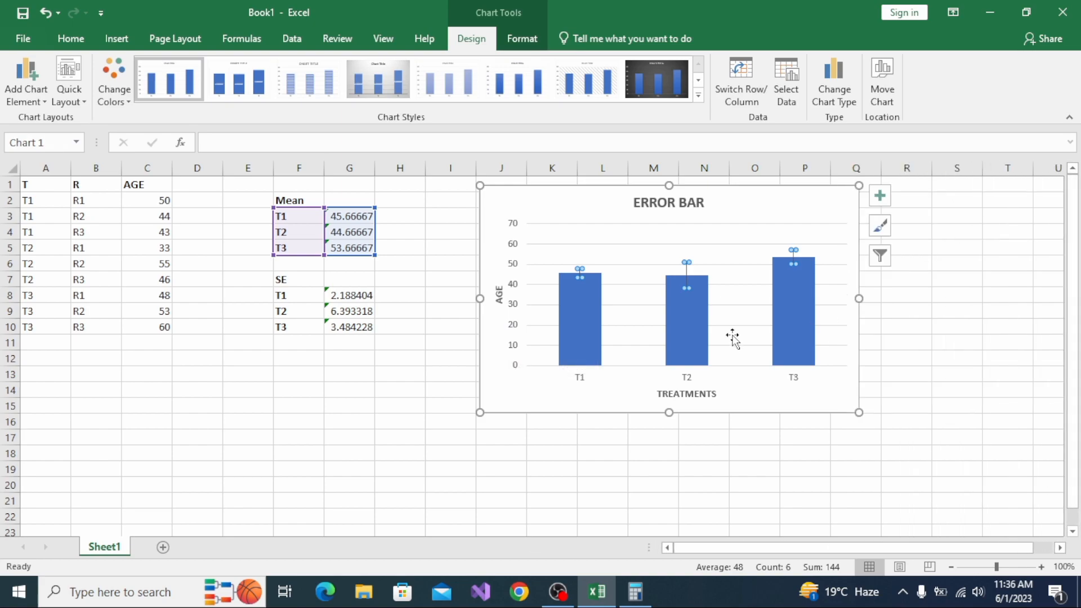